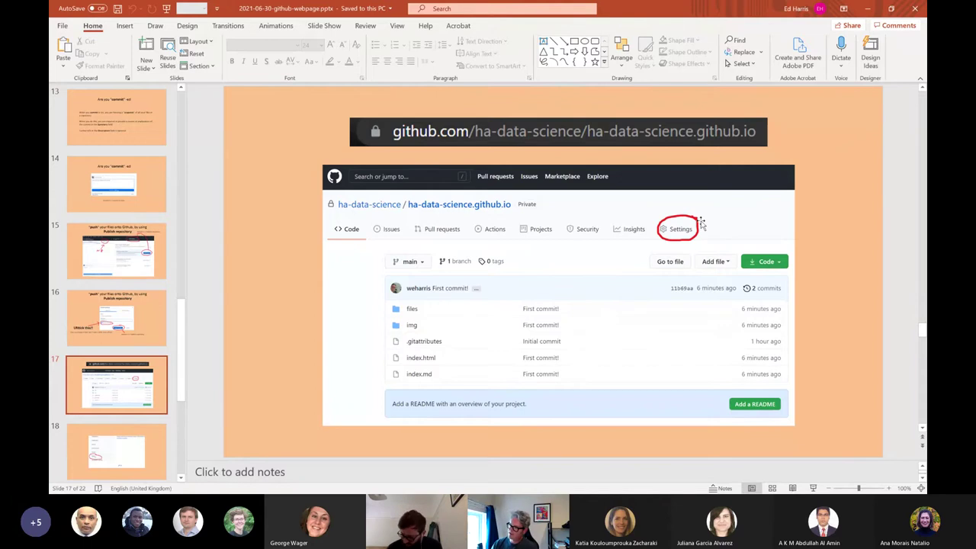
- Switch to Chrome, reload the ha-data-science.github.io repository page and open the repository's settings
click(709, 216)
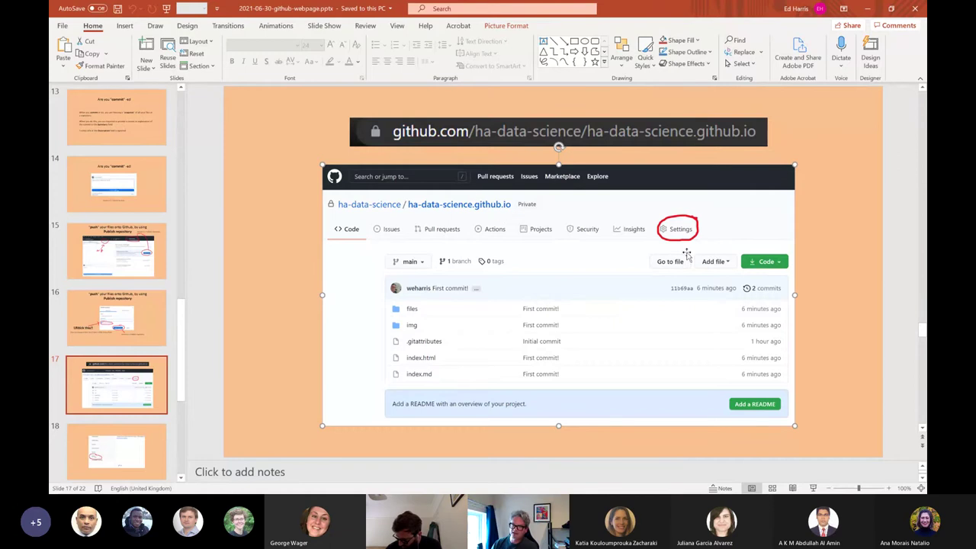
key(alt)
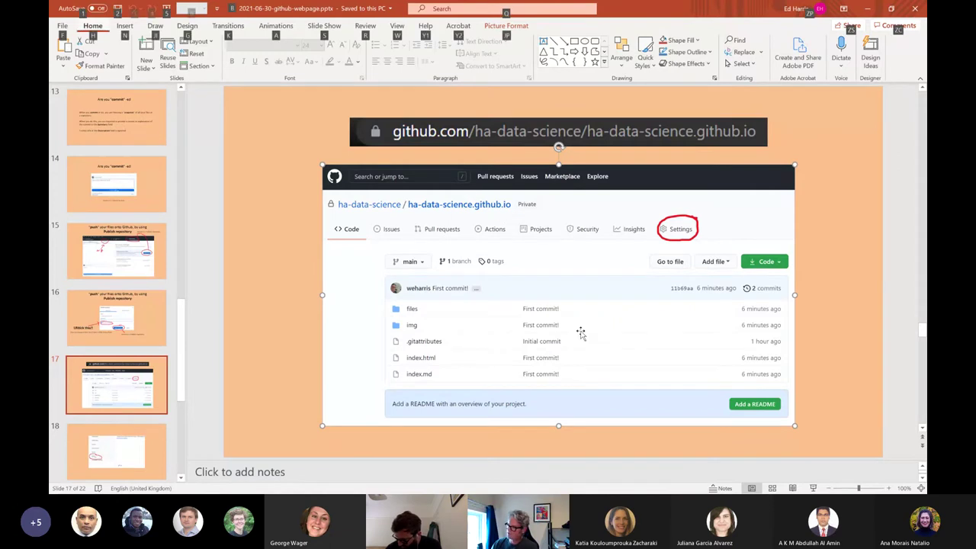
key(alt)
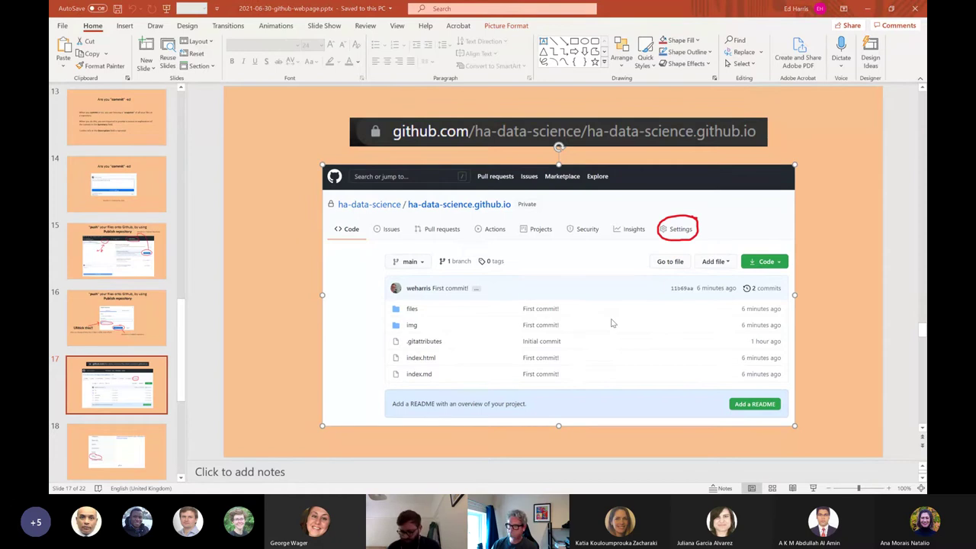
key(alt+Tab)
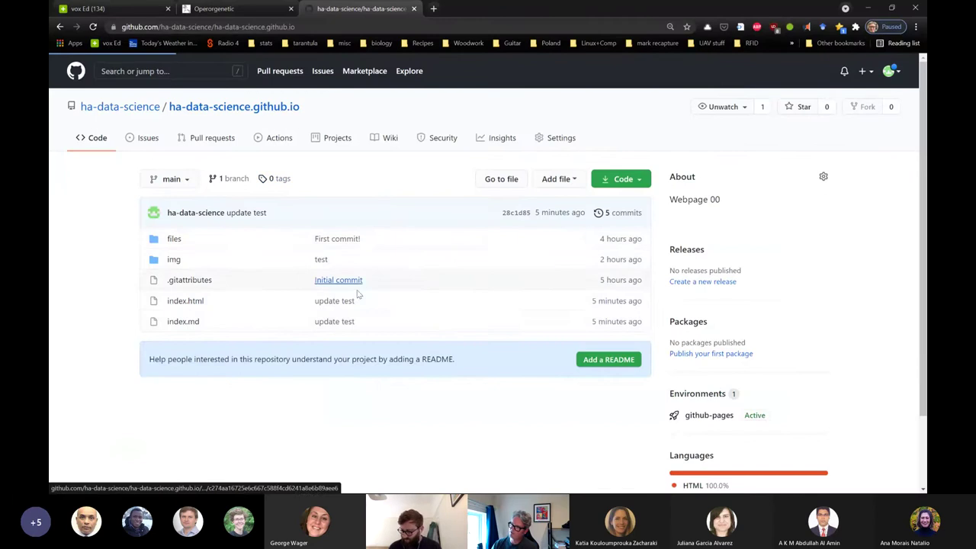
key(F5)
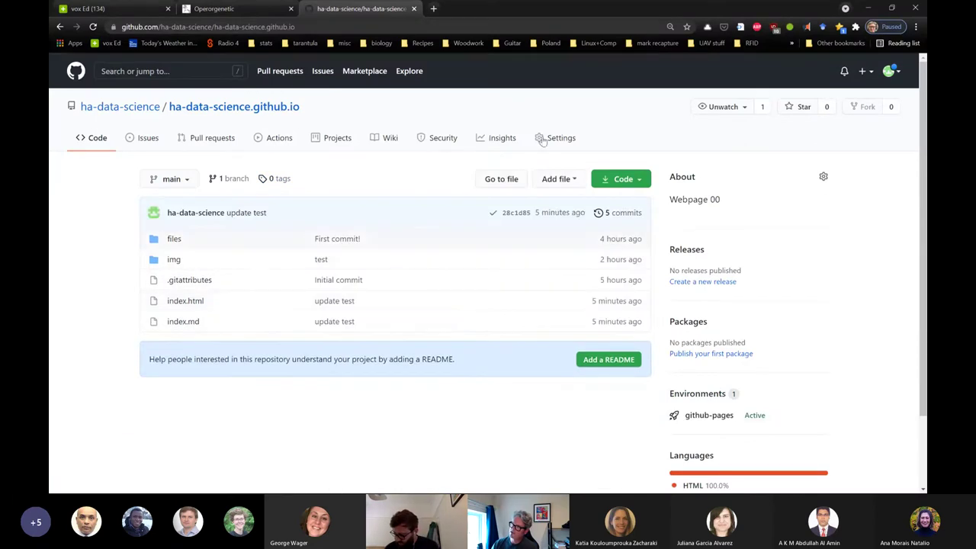
click(545, 138)
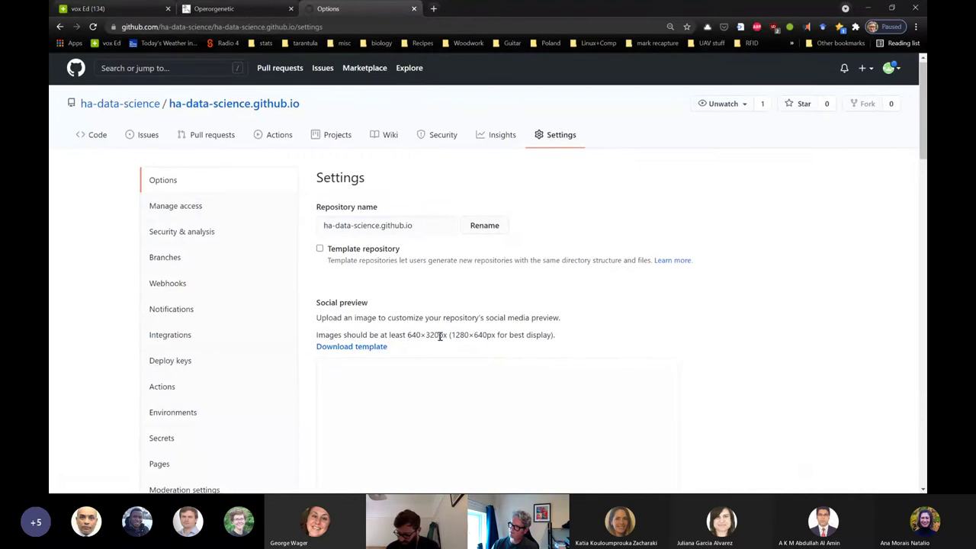
scroll(440, 336, down, 1)
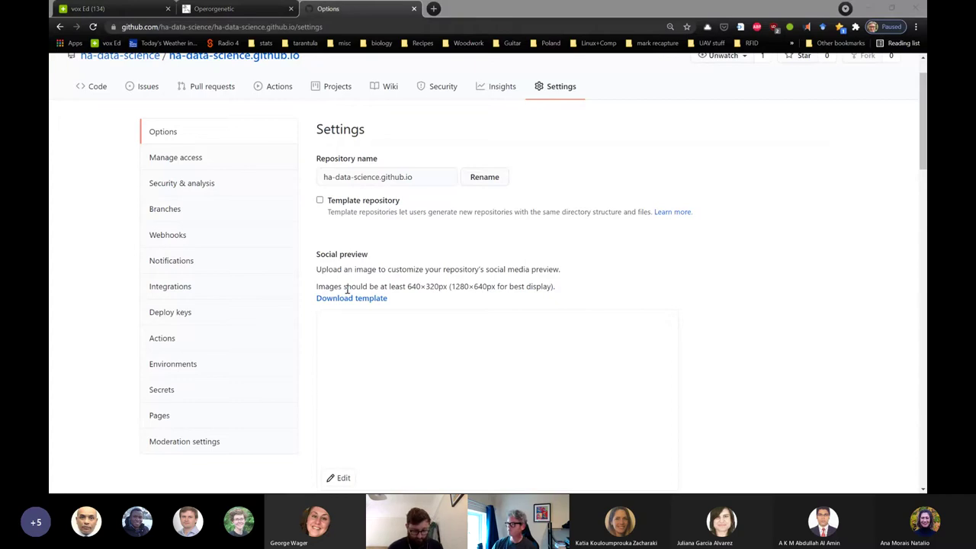
- Switch to PowerPoint, show slide 18 with the circled Pages entry, and return to Chrome
key(alt+Tab)
key(Down)
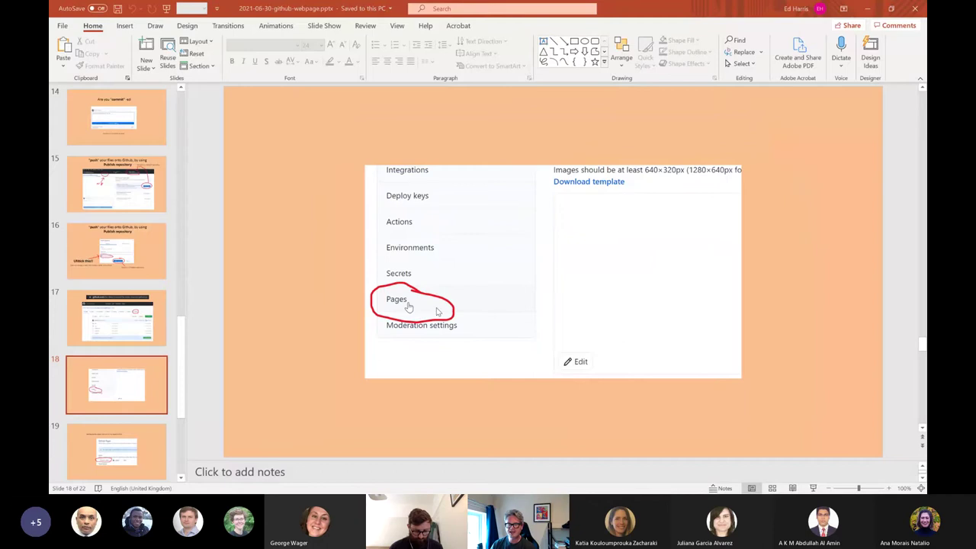
key(alt+Tab)
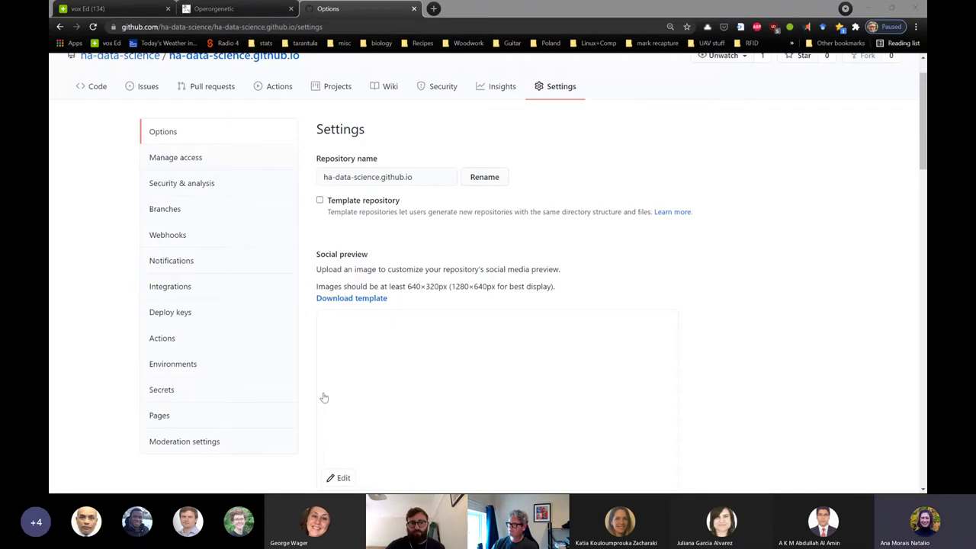
- Switch to GitHub Desktop and look through the repository list and the commands for adding or cloning a repository
key(alt+Tab)
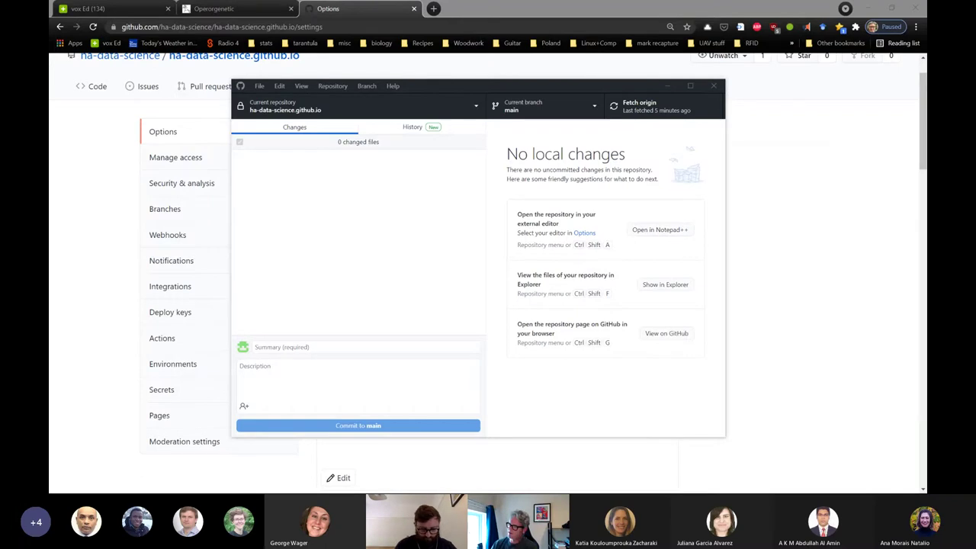
click(475, 102)
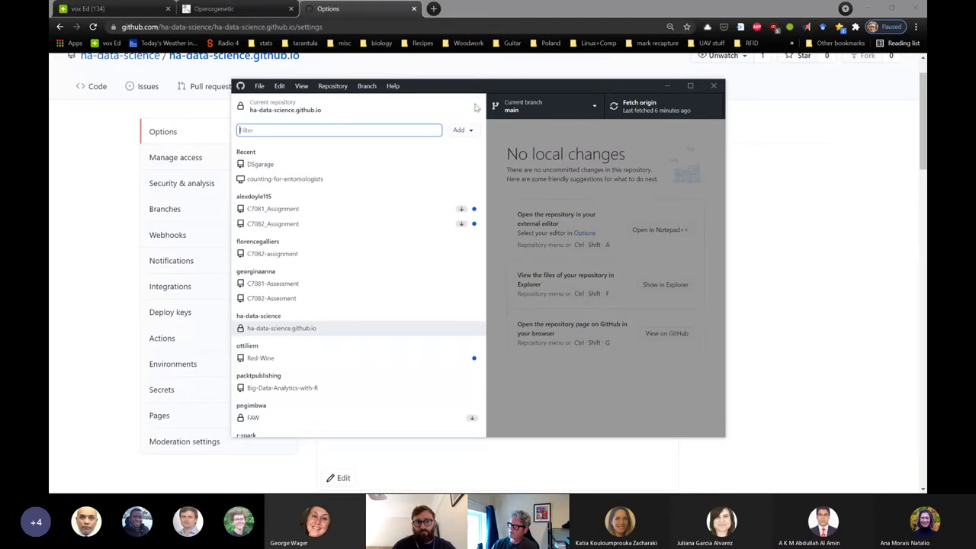
click(474, 105)
click(259, 85)
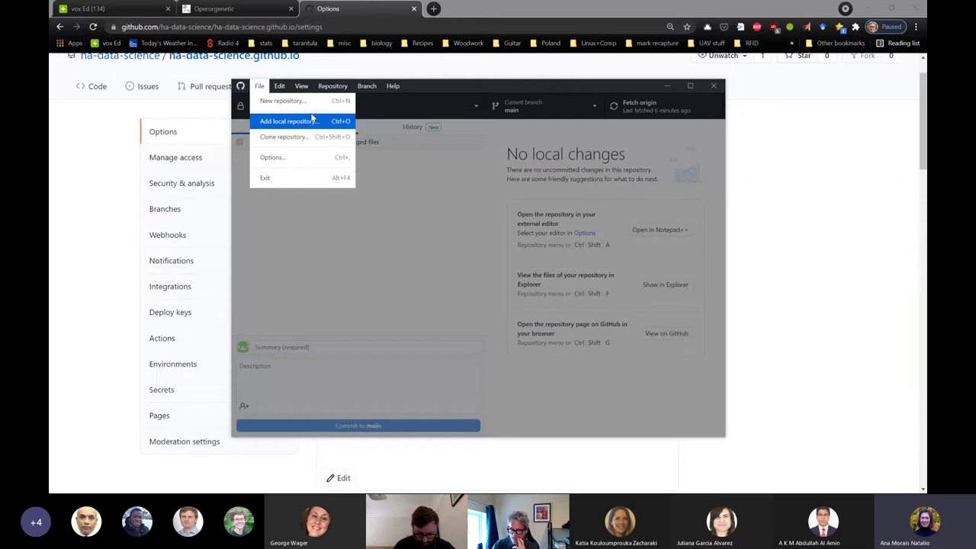
click(398, 286)
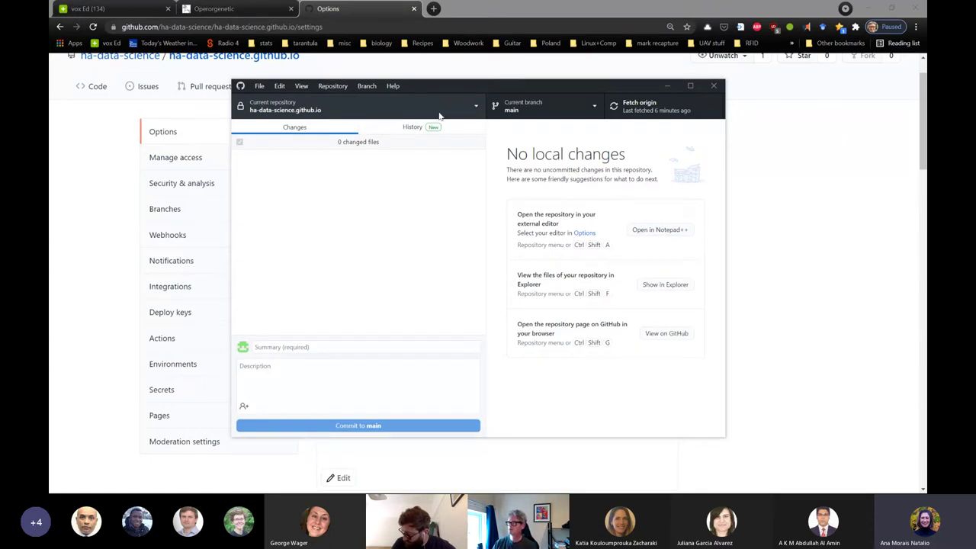
click(259, 86)
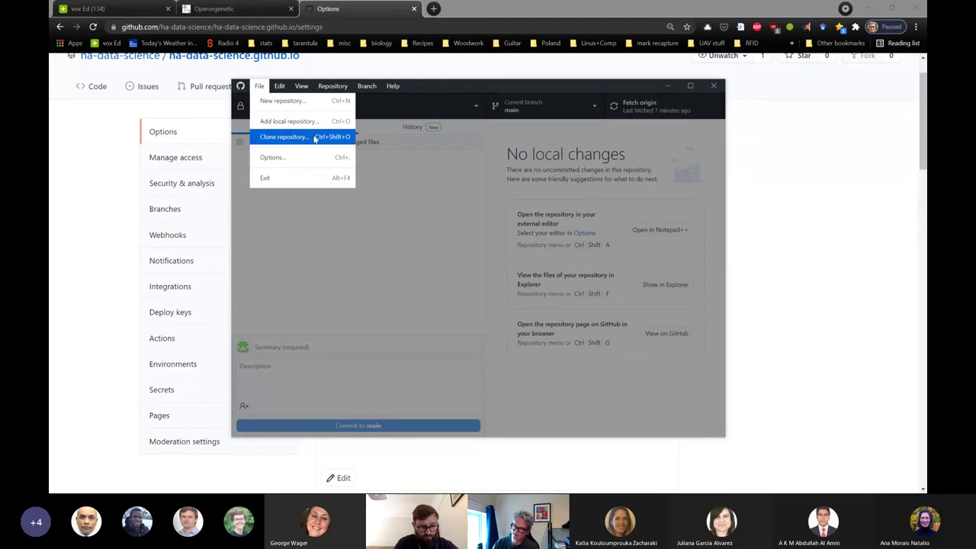
click(262, 89)
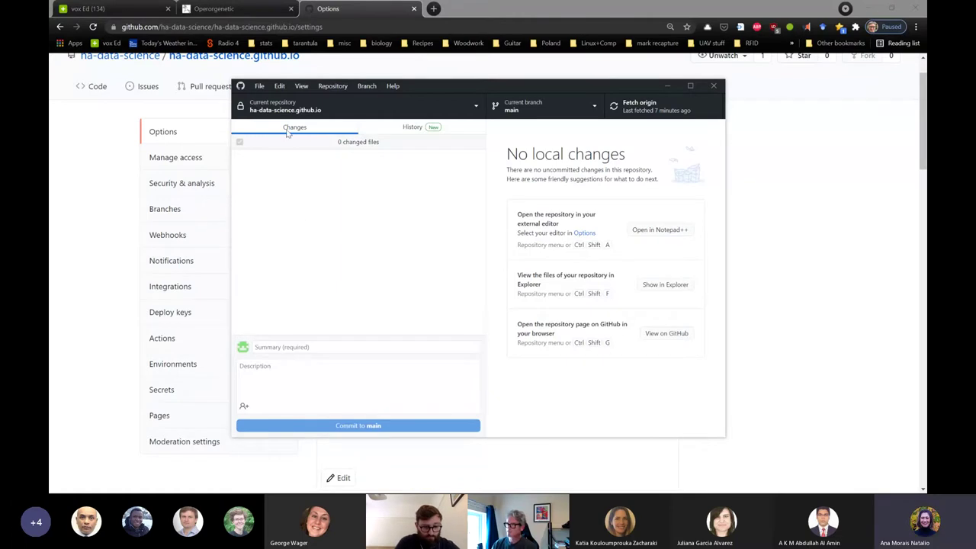
- Return to Chrome, open the repository's Pages settings and highlight the GitHub Pages heading
click(125, 151)
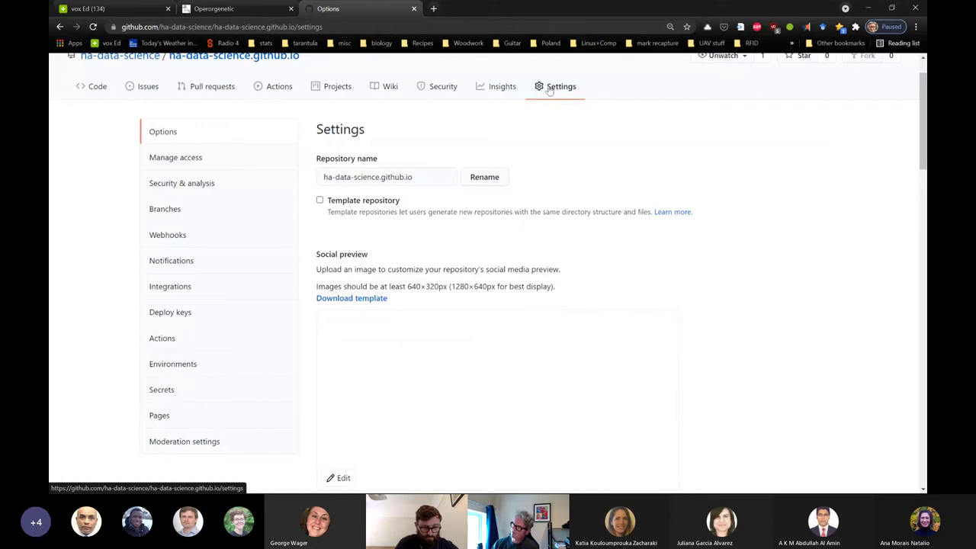
scroll(191, 414, up, 1)
scroll(202, 419, down, 1)
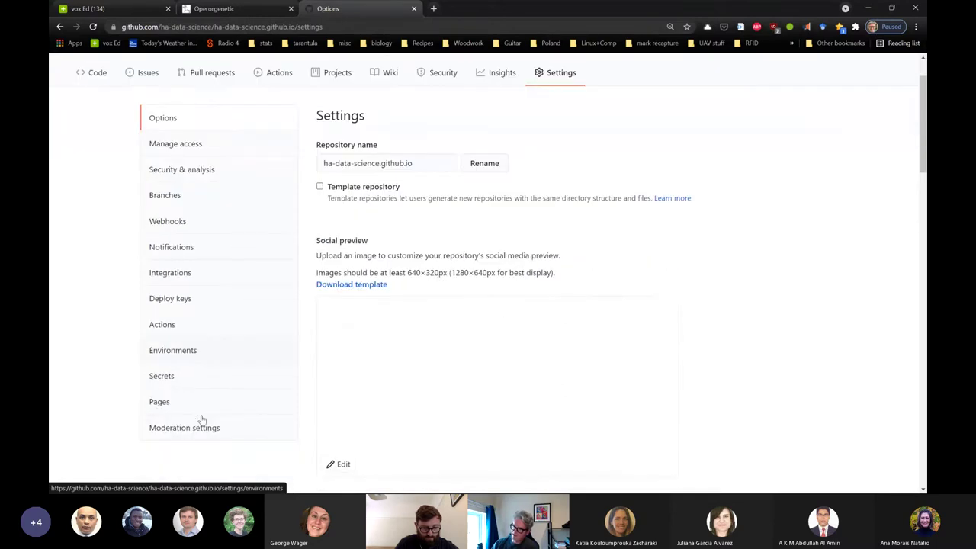
scroll(202, 419, down, 2)
click(159, 261)
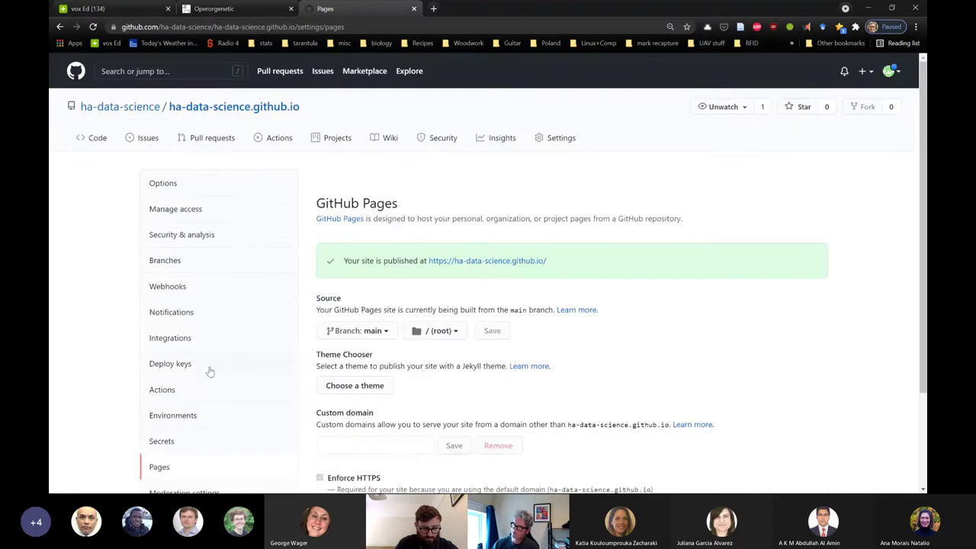
drag(317, 202, 398, 204)
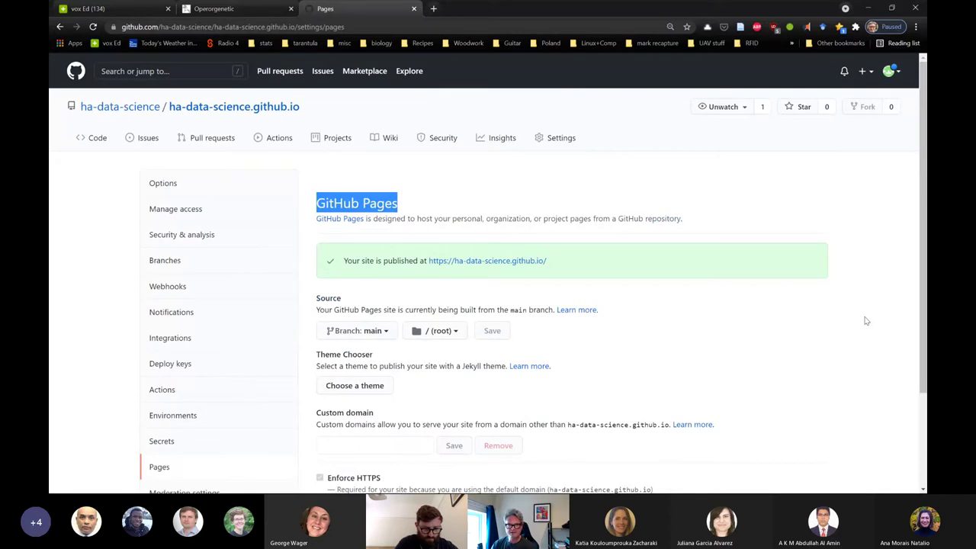
- Switch to PowerPoint, show slide 19 about setting the source to main, and return to Chrome
key(alt+Tab)
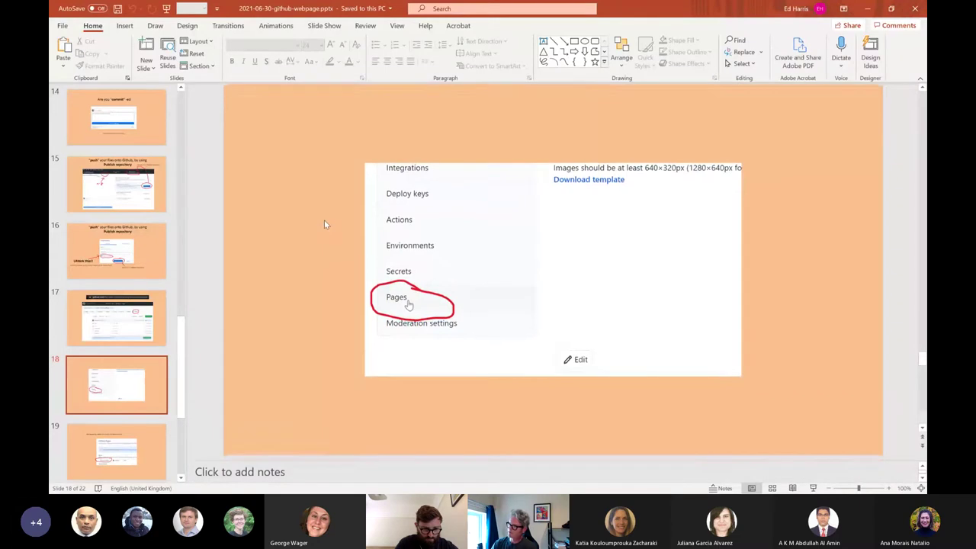
key(Down)
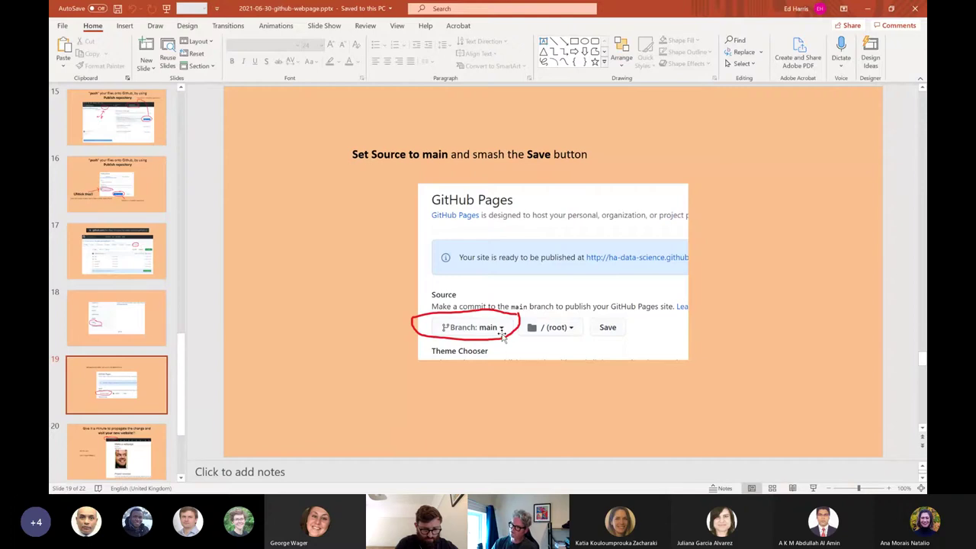
key(alt+Tab)
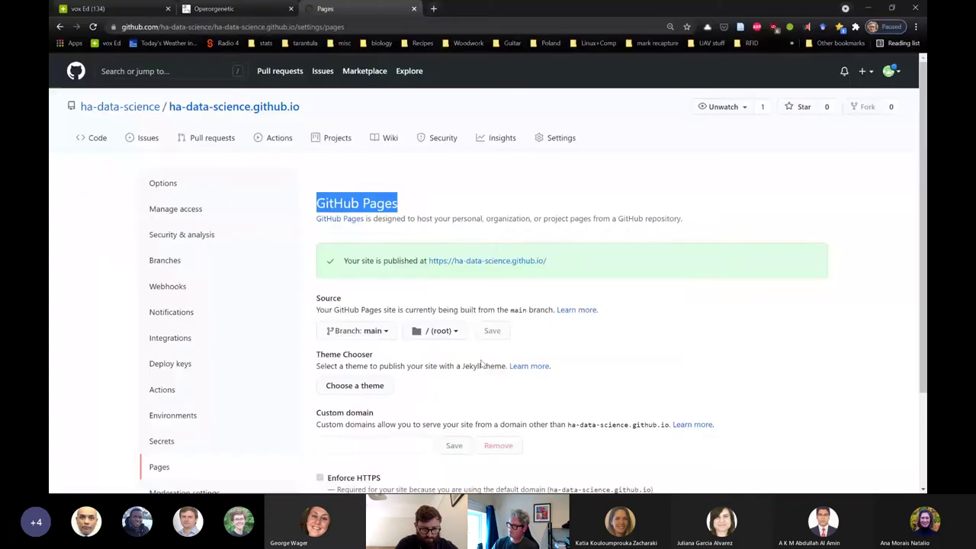
- Examine the source branch choices and the theme, custom domain and HTTPS options in the GitHub Pages settings
scroll(442, 374, down, 2)
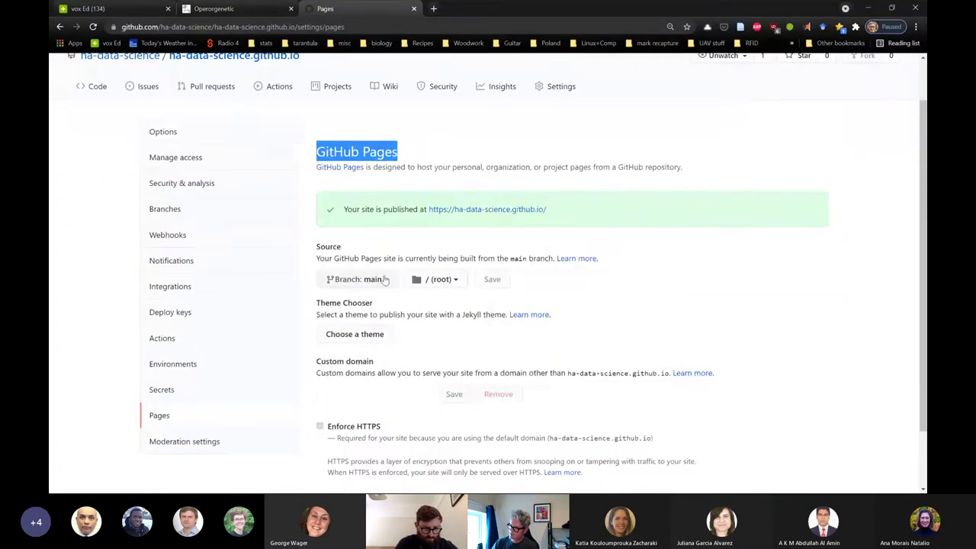
click(390, 281)
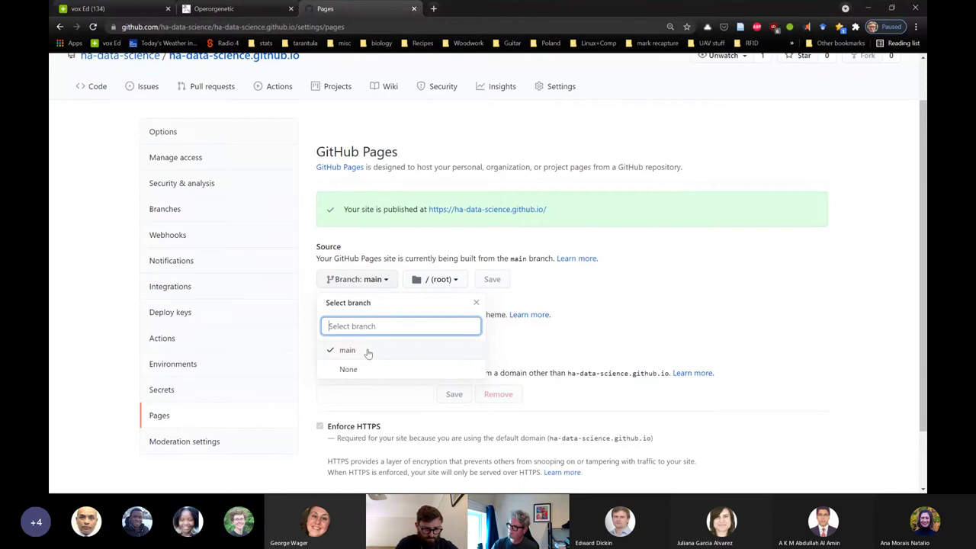
click(545, 271)
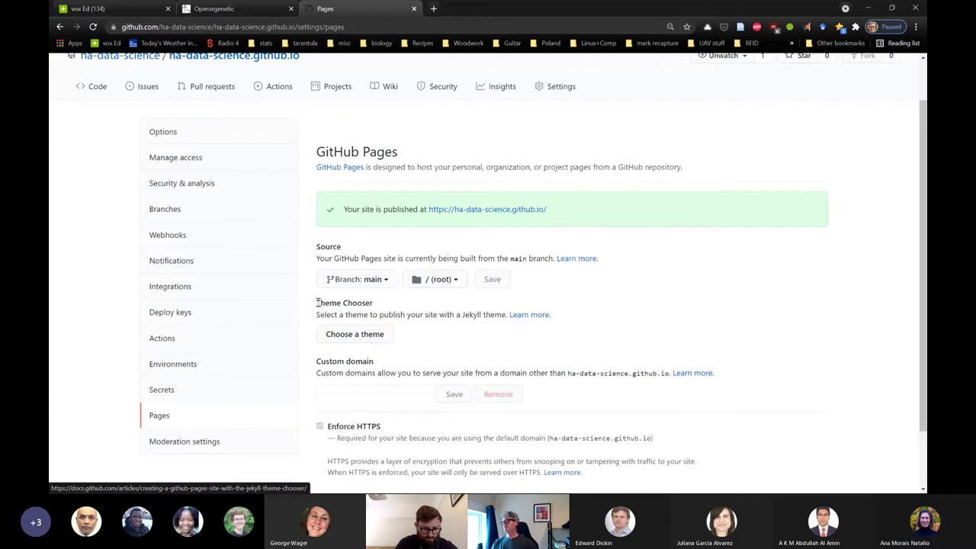
scroll(419, 311, down, 1)
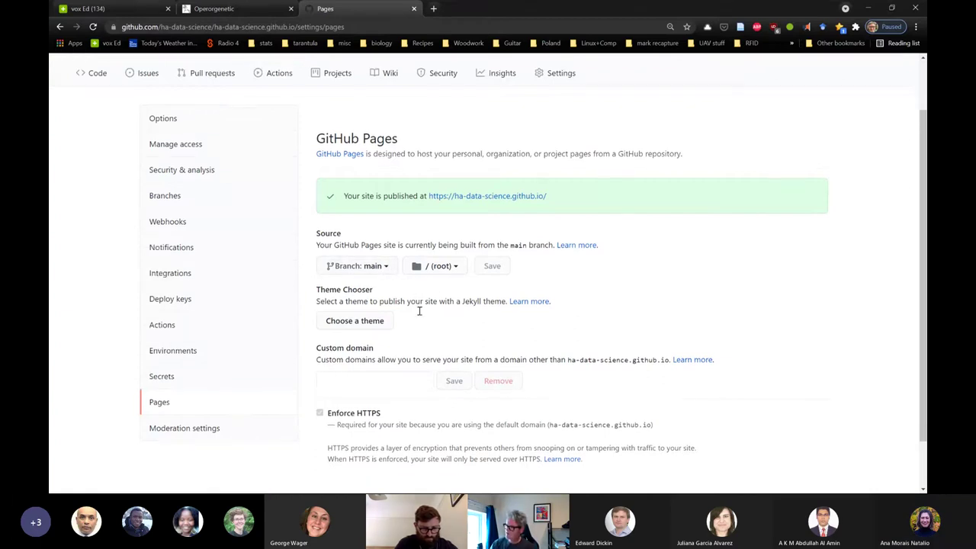
scroll(419, 311, down, 2)
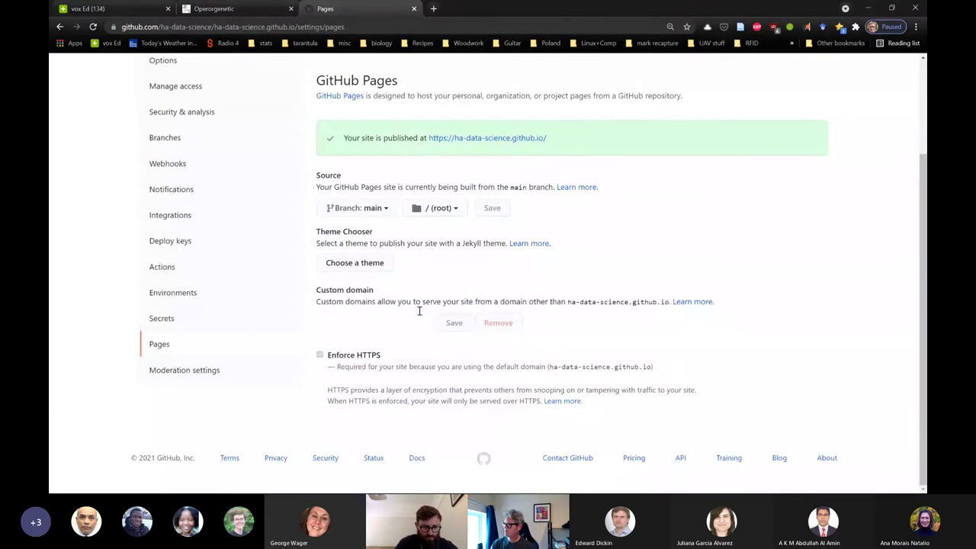
scroll(418, 311, up, 3)
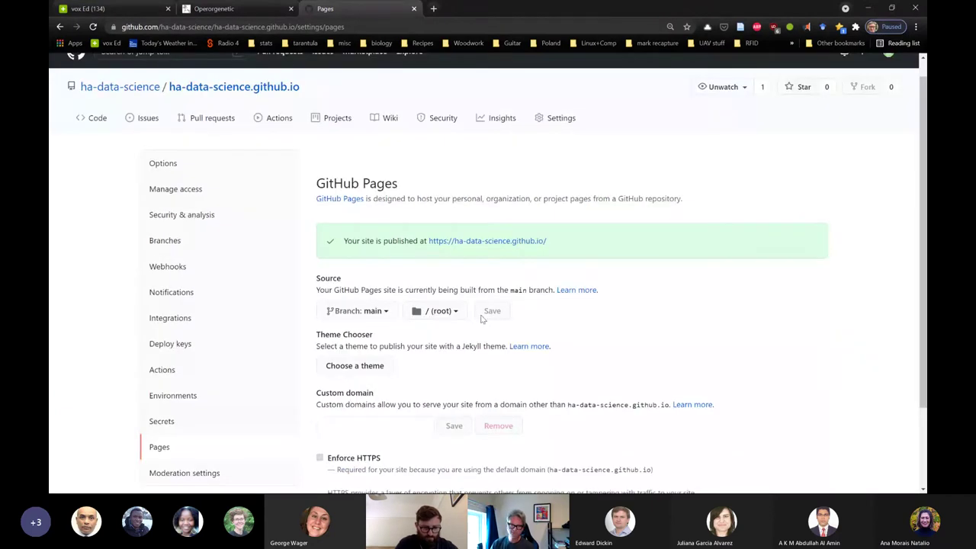
- Switch to PowerPoint and show slide 20 about visiting the new website
key(alt+Tab)
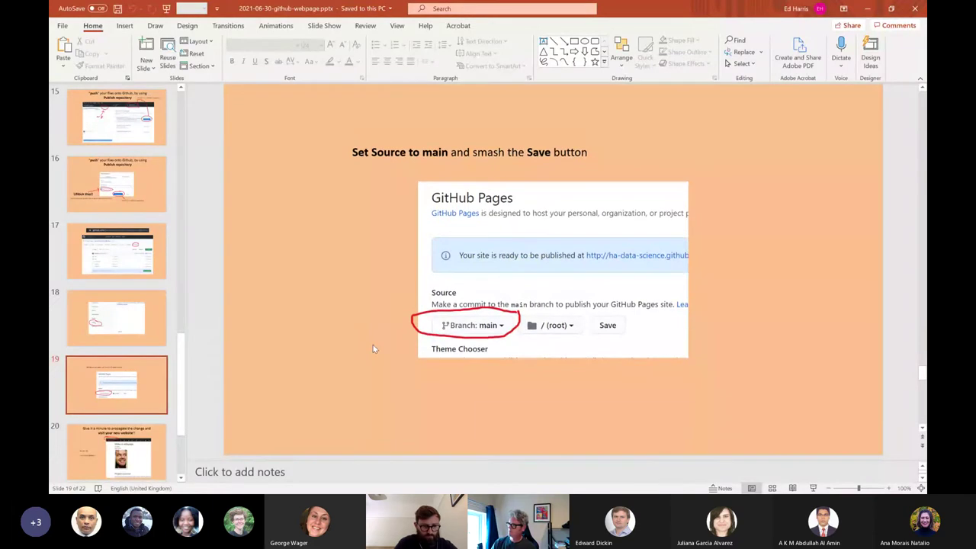
scroll(381, 358, down, 1)
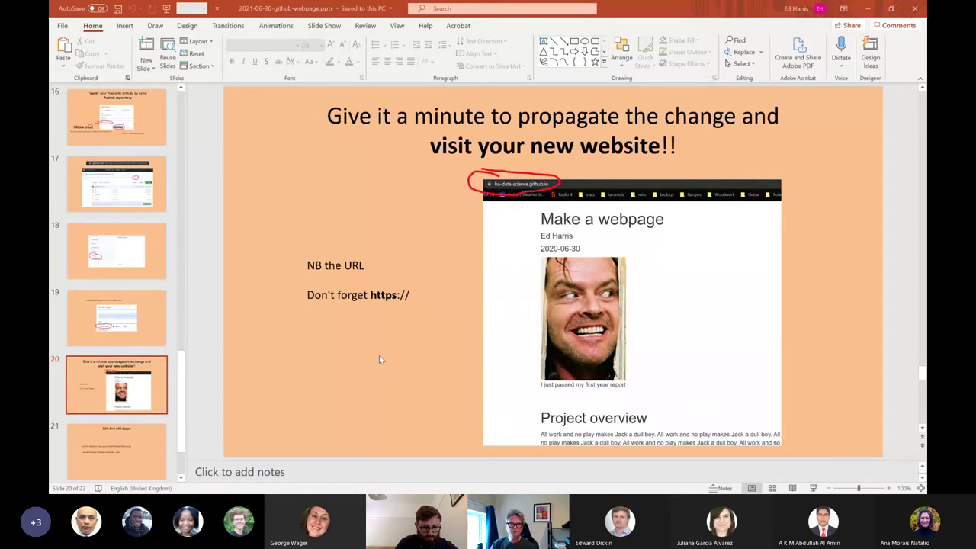
key(alt+Tab)
key(alt+Tab)
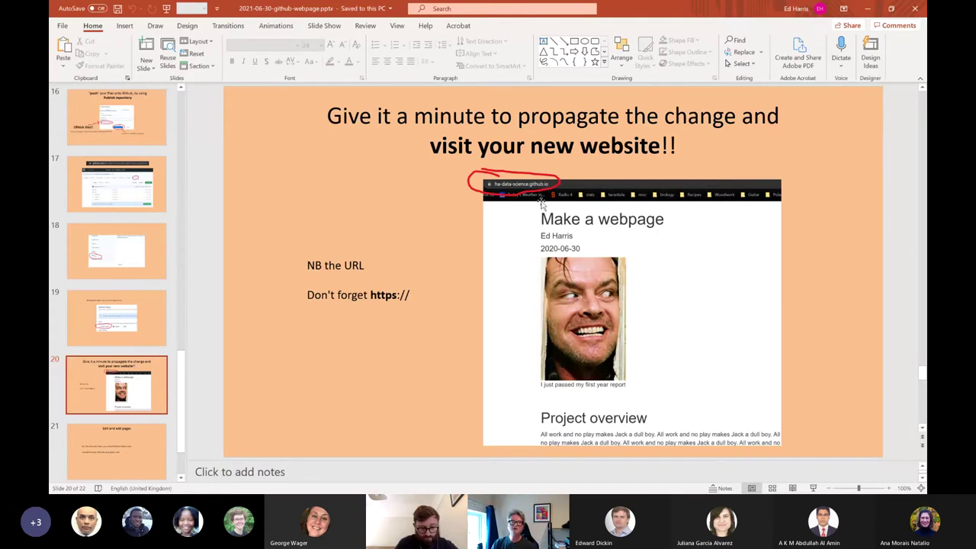
- Switch to Chrome and visit ha-data-science.github.io in a new tab
key(alt+Tab)
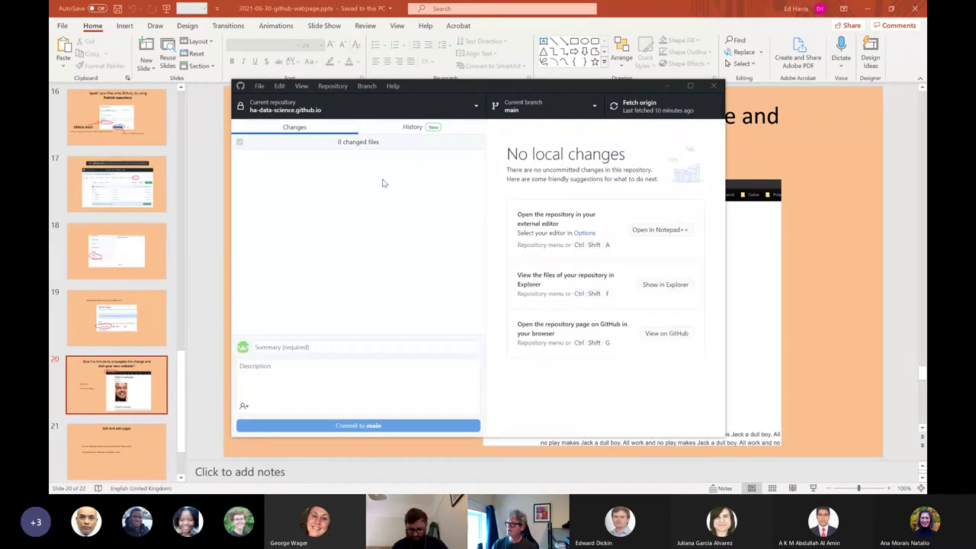
key(alt+Tab)
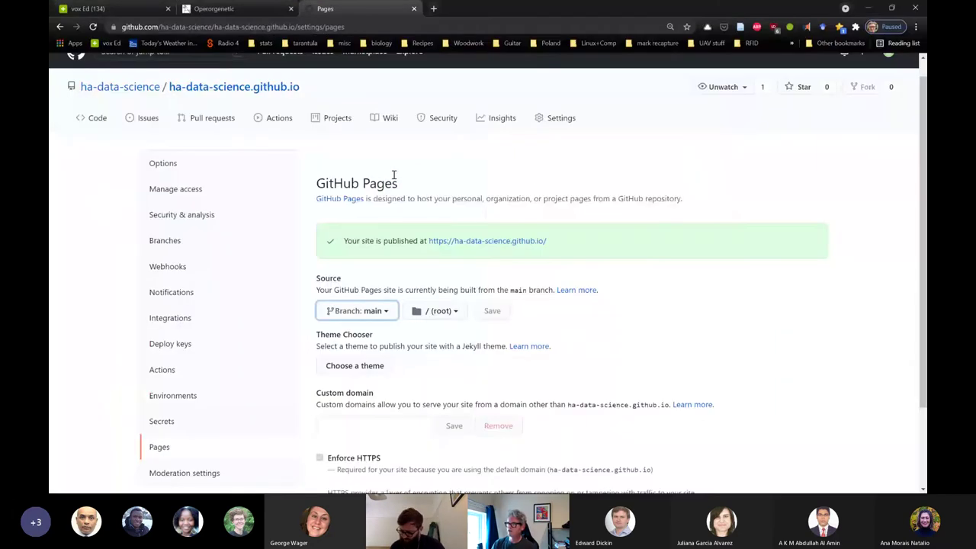
click(391, 27)
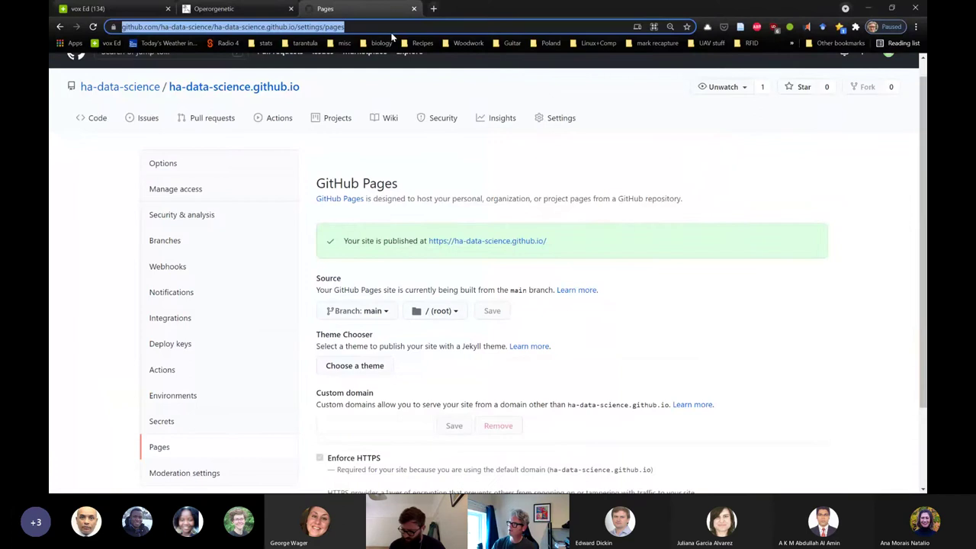
click(433, 9)
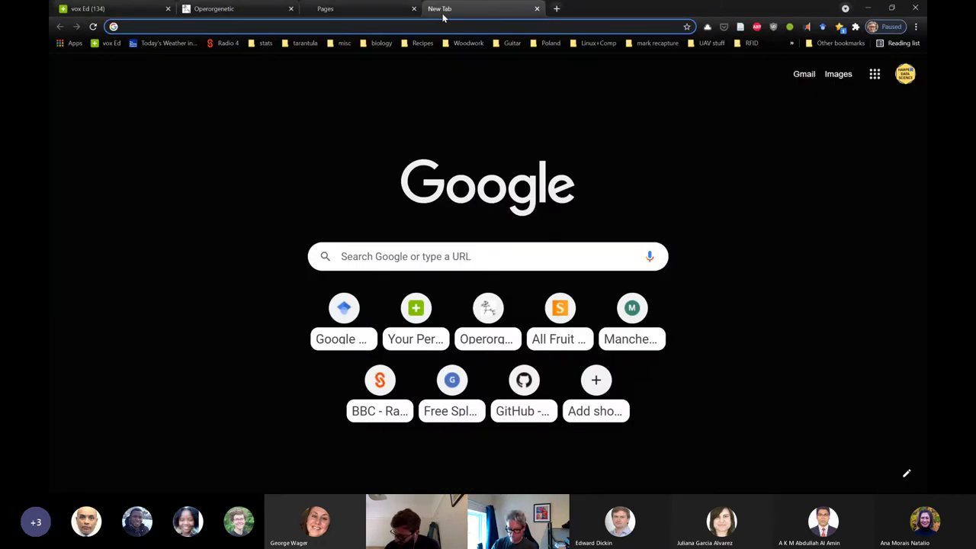
text(ha-data)
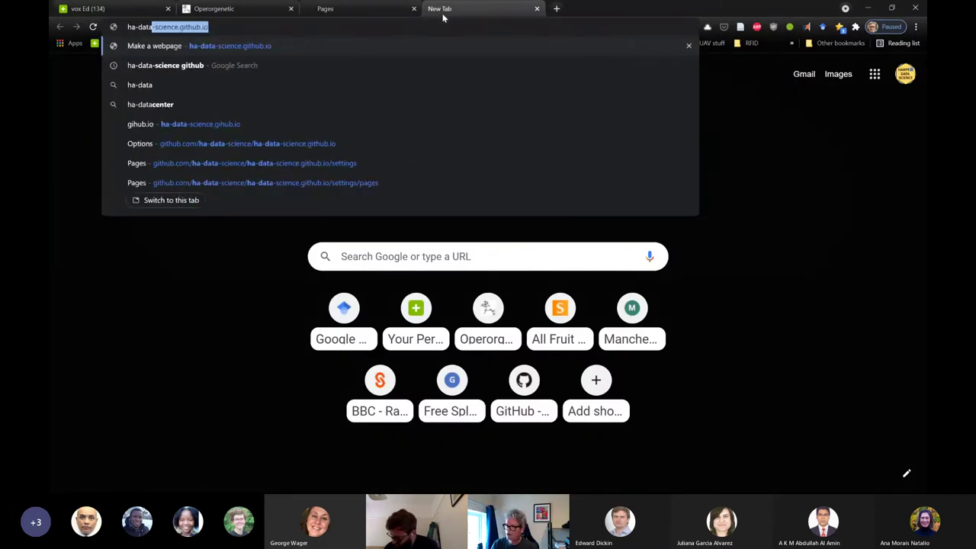
key(Down)
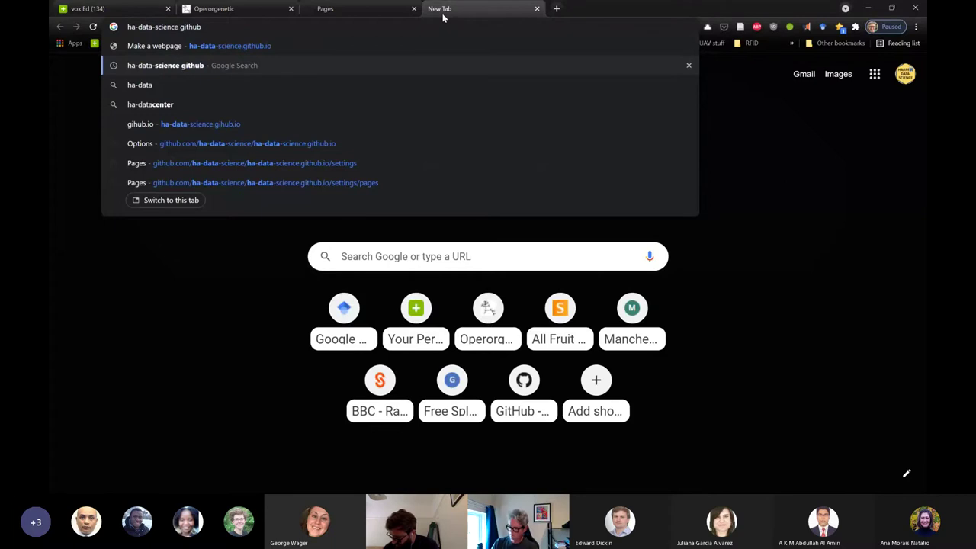
key(BackSpace)
key(BackSpace)
key(BackSpace)
key(BackSpace)
key(BackSpace)
key(BackSpace)
key(BackSpace)
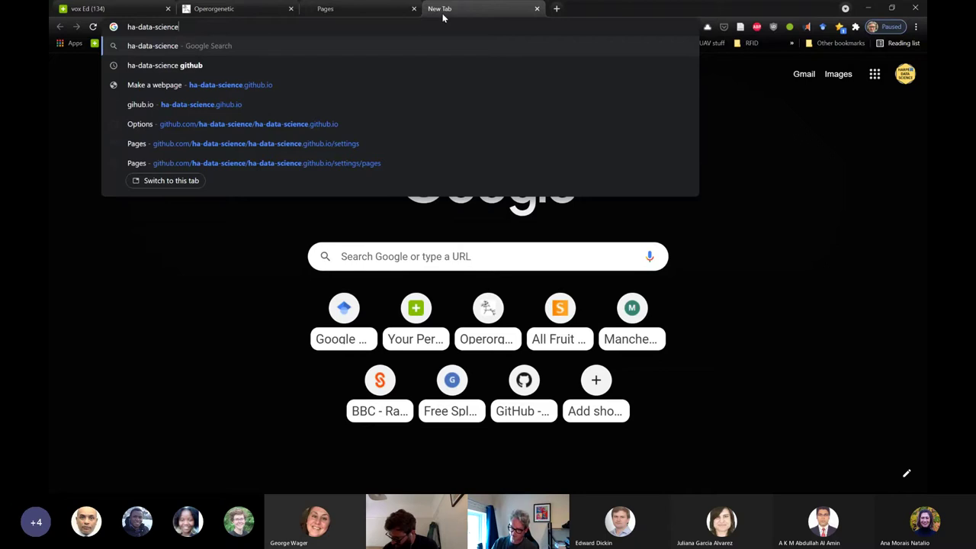
text(.)
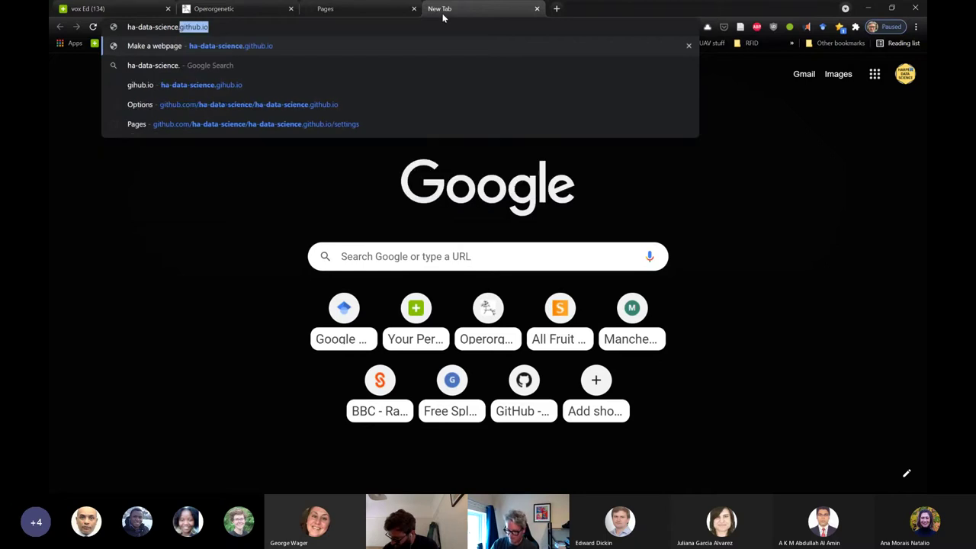
text(gith)
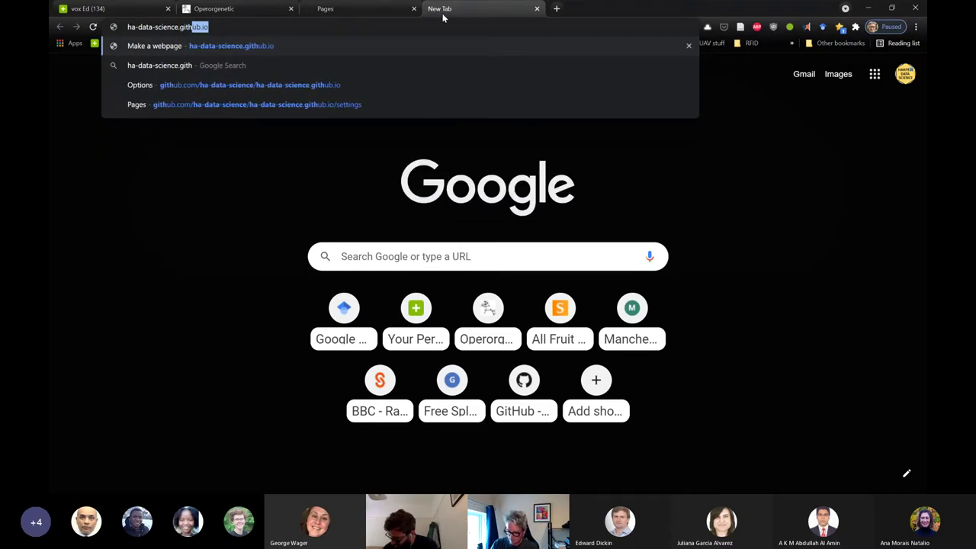
text(ub.io)
key(Return)
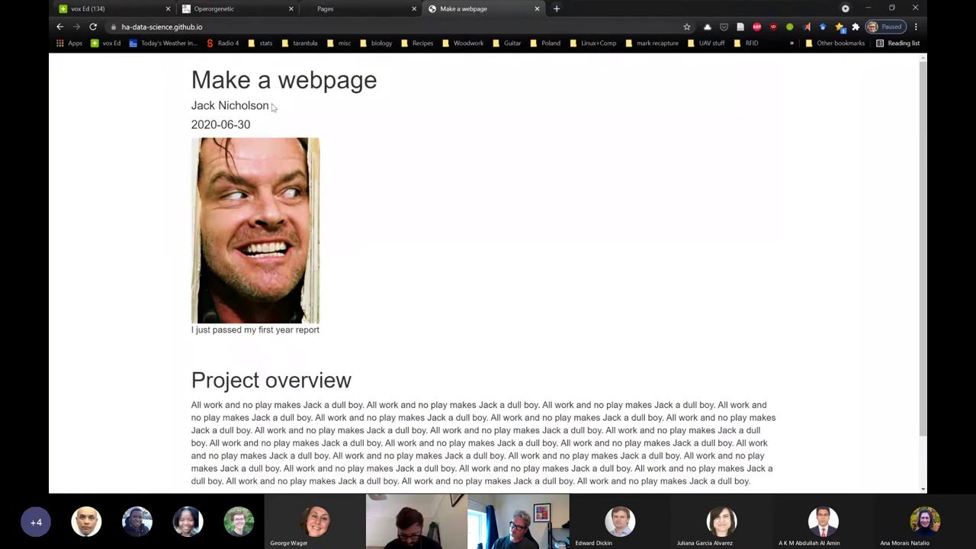
- Highlight the author name on the published webpage, switch to GitHub Desktop and return to the webpage in Chrome
drag(273, 107, 194, 109)
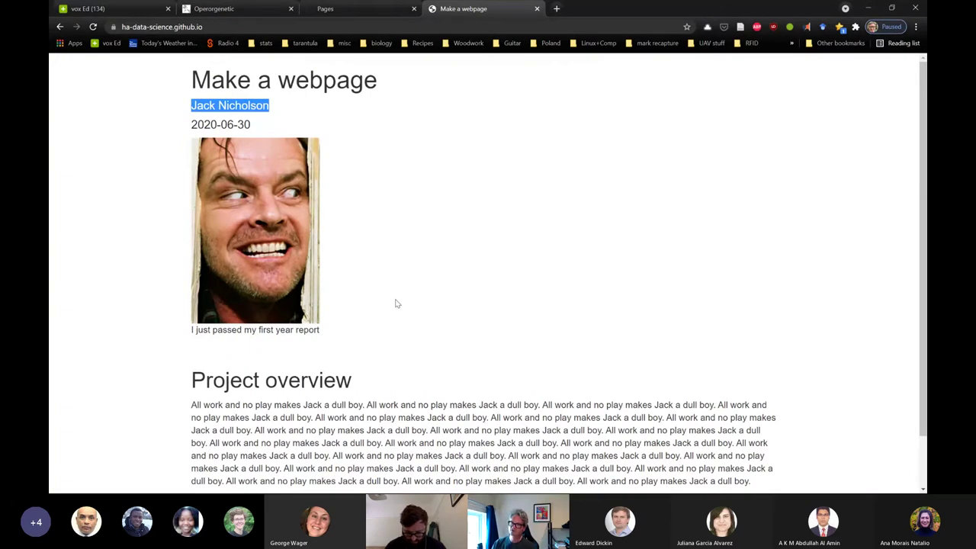
key(alt+Tab)
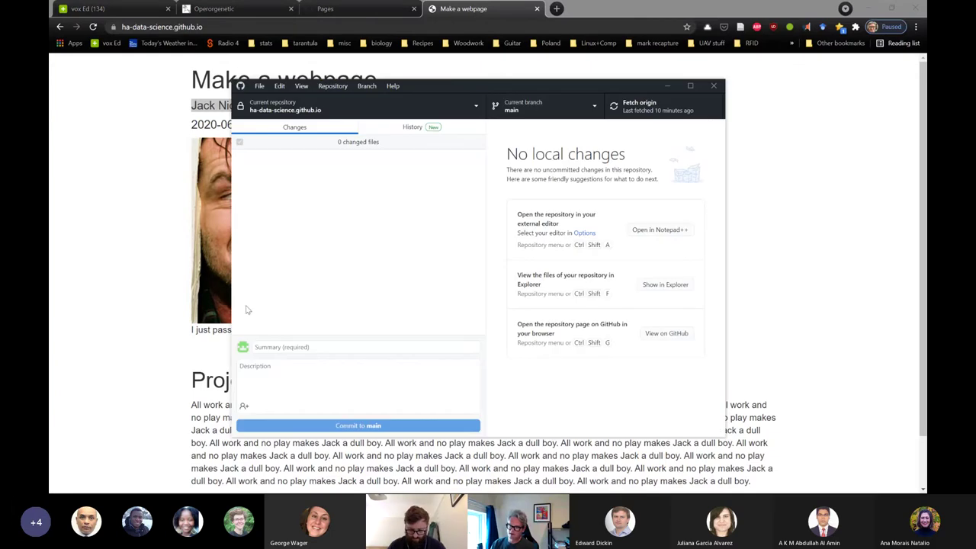
click(169, 272)
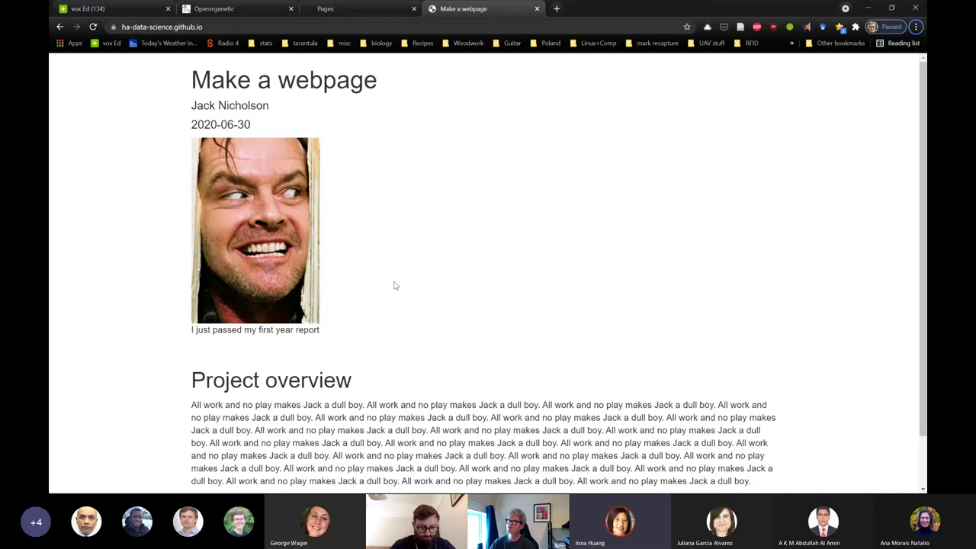
- Return to the repository's main settings and try to open the Manage access page
click(333, 8)
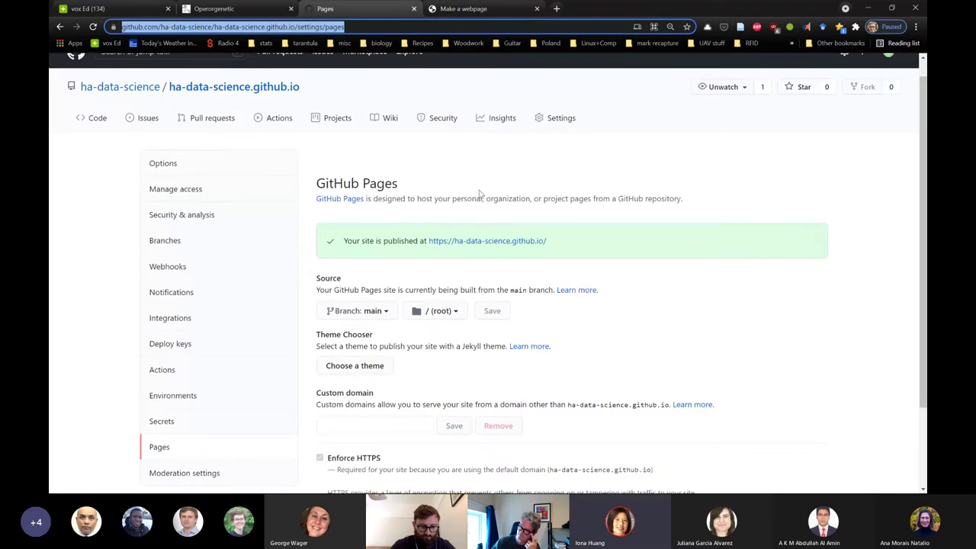
click(561, 118)
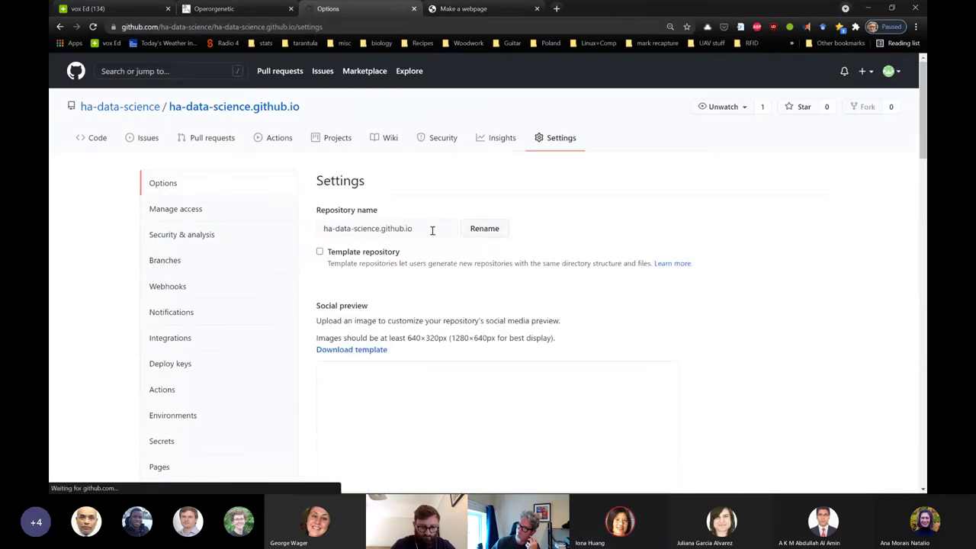
click(204, 212)
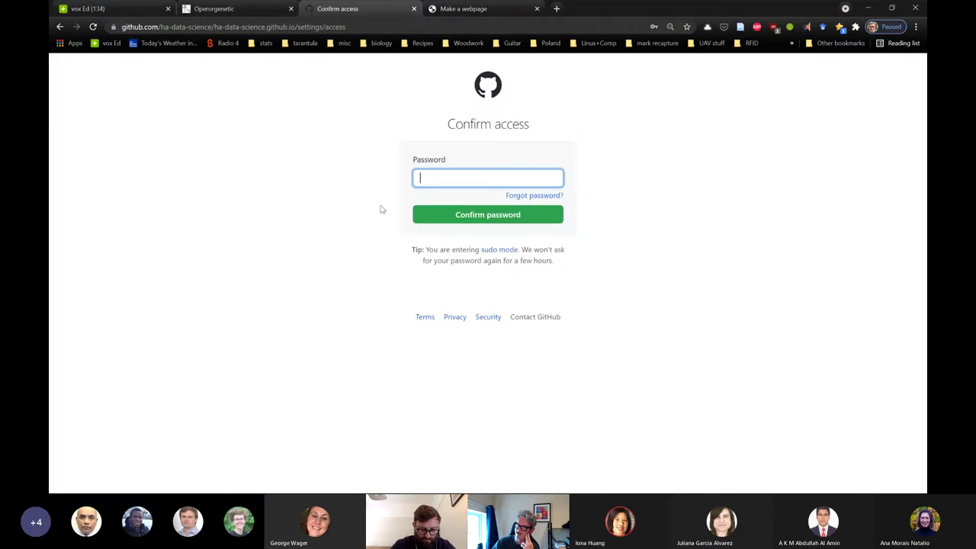
click(448, 179)
click(368, 179)
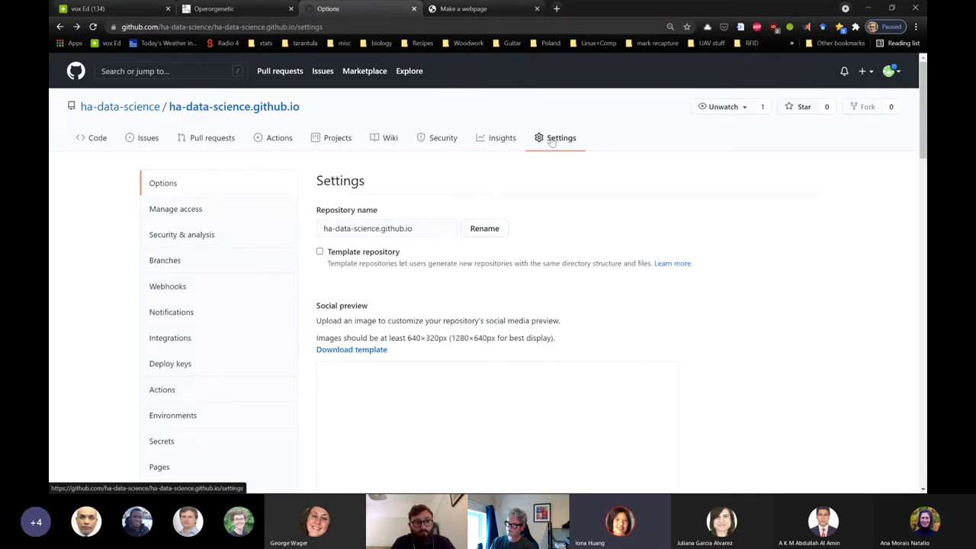
- Open the repository's Manage access page and confirm access with the account password
click(194, 210)
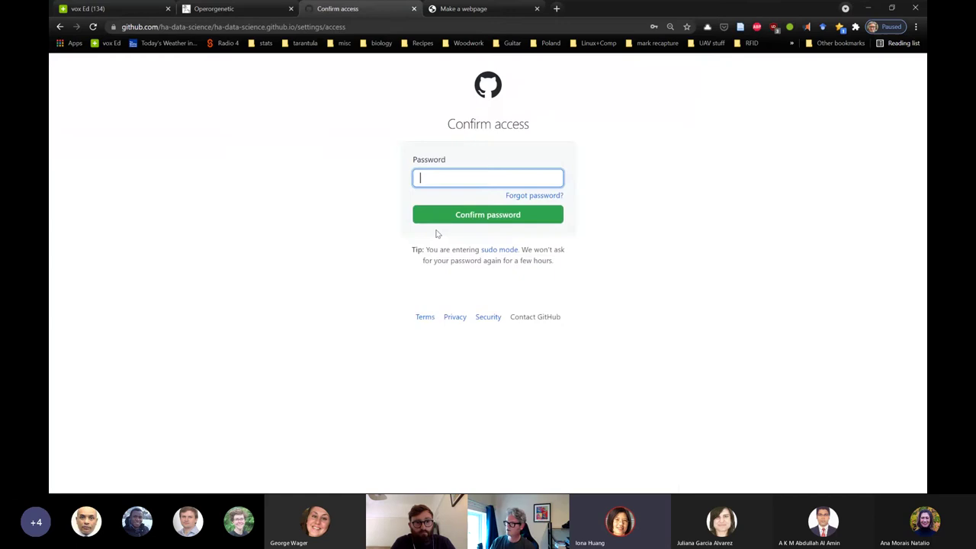
key(alt+Tab)
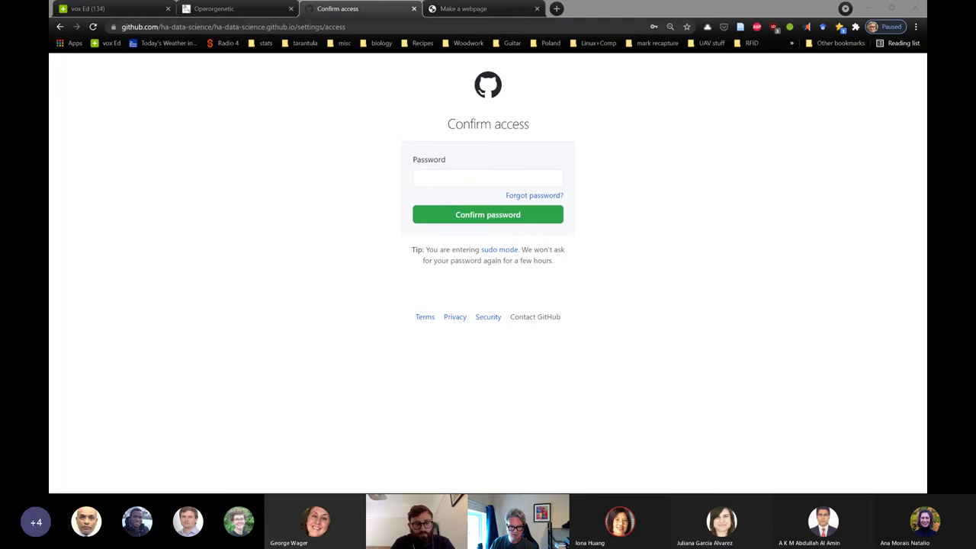
click(440, 169)
key(ctrl+v)
click(450, 219)
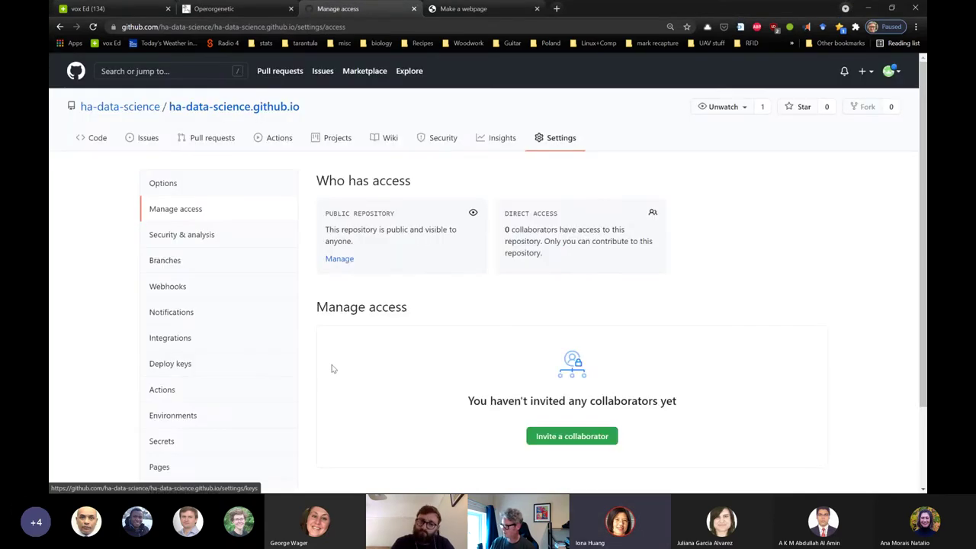
- Examine who has access, follow the public repository's Manage link and highlight the Change repository visibility option in the Danger Zone
scroll(336, 363, down, 3)
scroll(373, 289, up, 3)
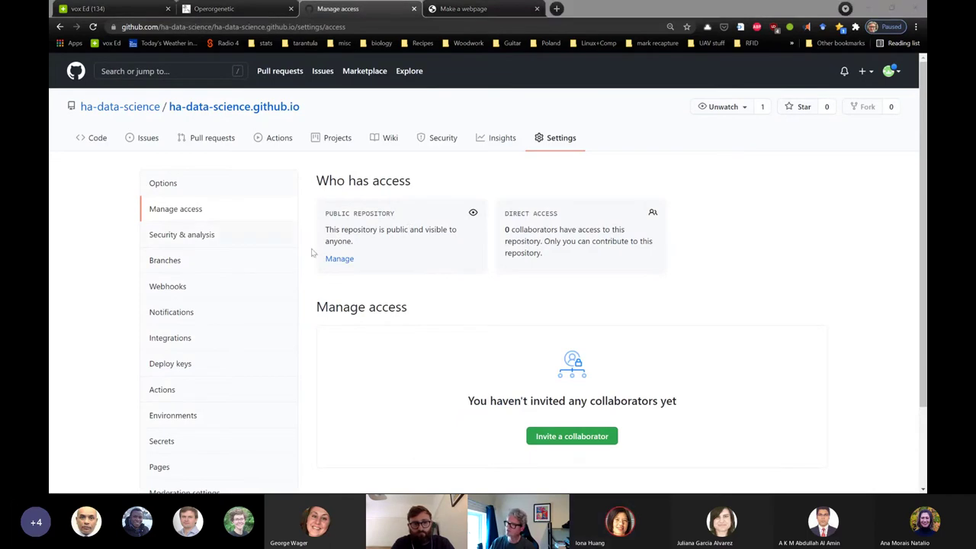
click(340, 259)
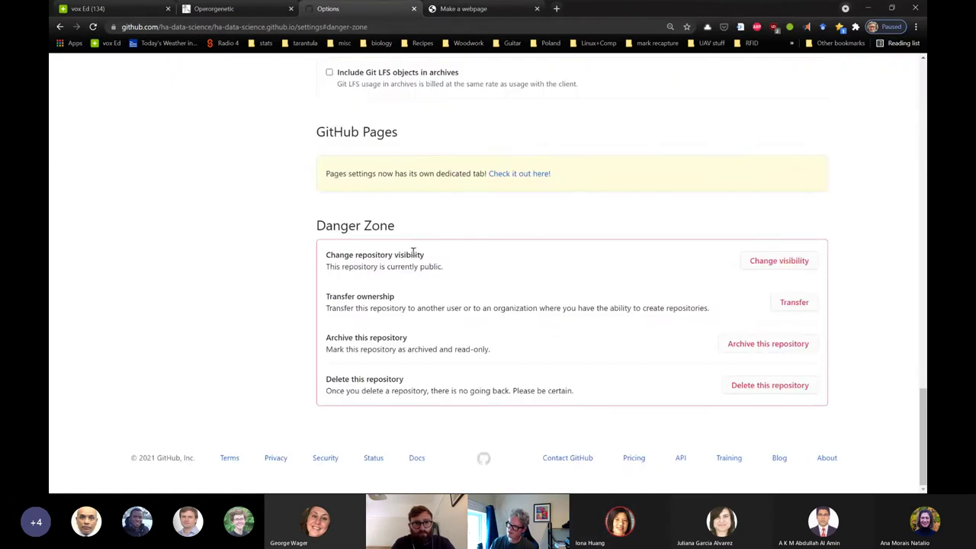
scroll(412, 252, up, 12)
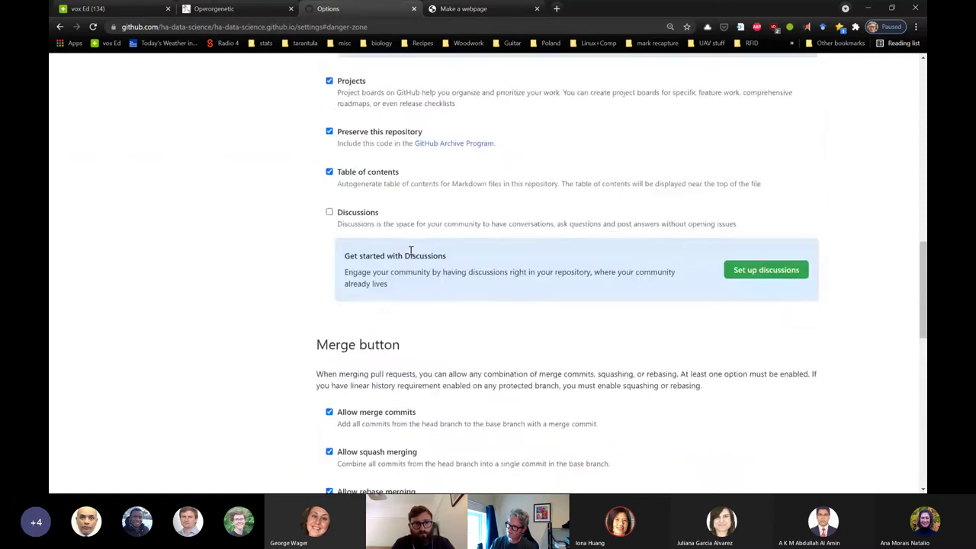
scroll(411, 252, up, 6)
scroll(409, 251, down, 4)
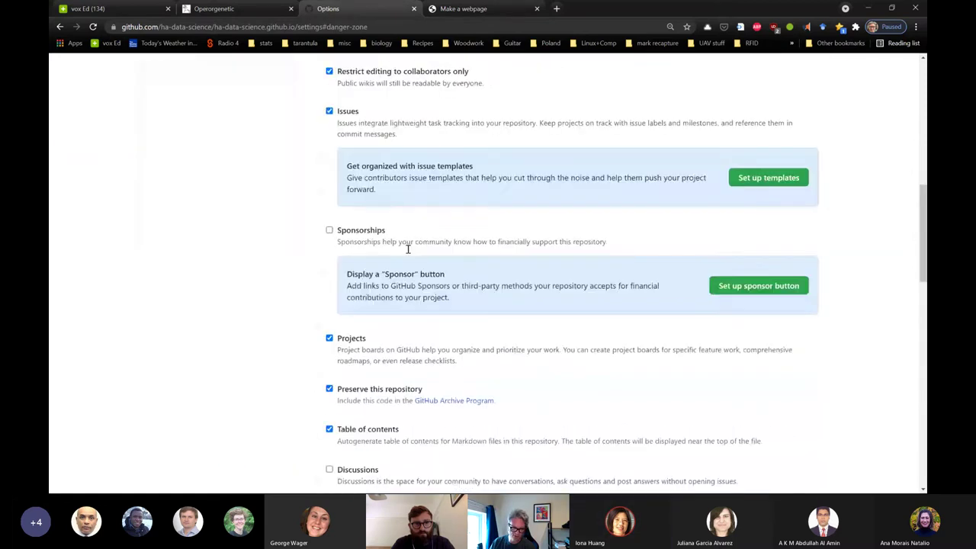
scroll(408, 250, down, 10)
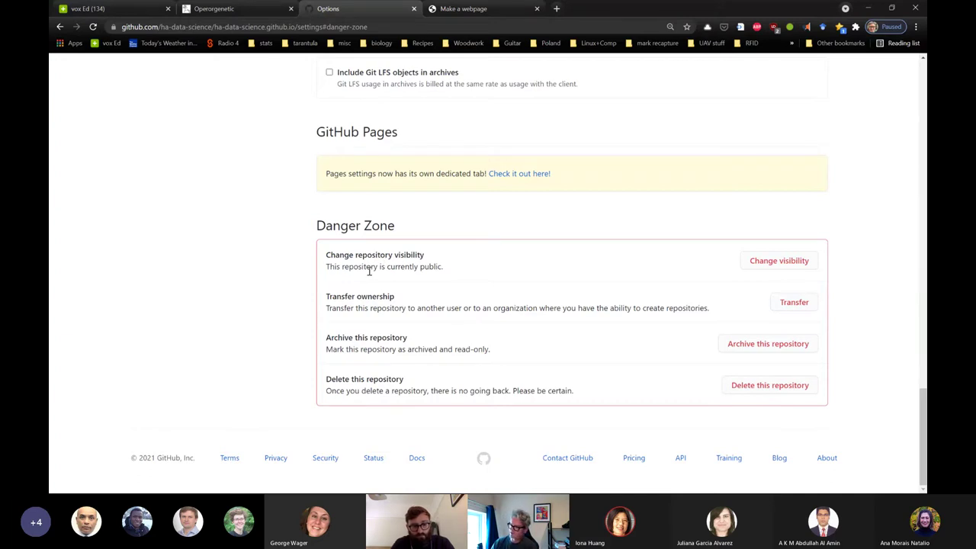
drag(331, 255, 418, 255)
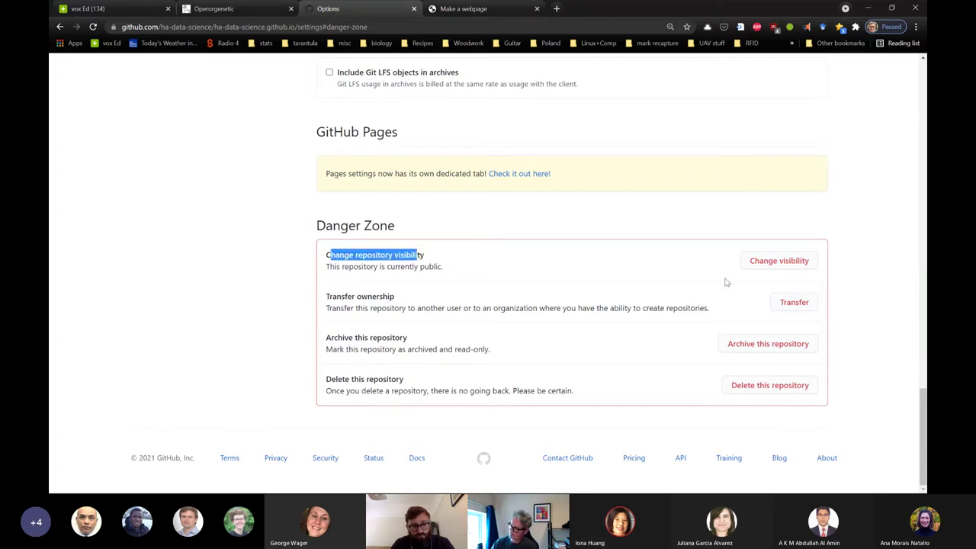
- Try to apply Make public as the repository visibility, confirming with ha-data-science/ha-data-science.github.io
click(768, 263)
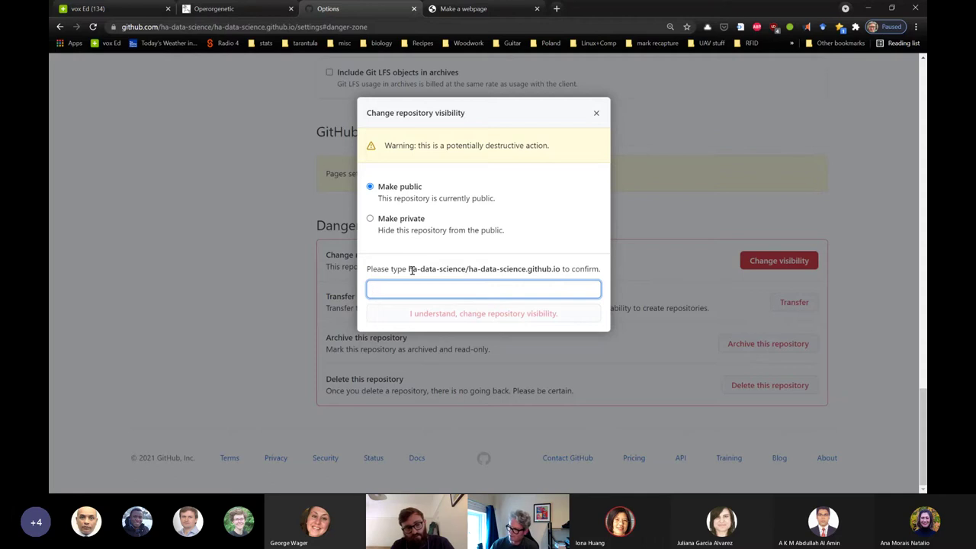
drag(411, 270, 561, 269)
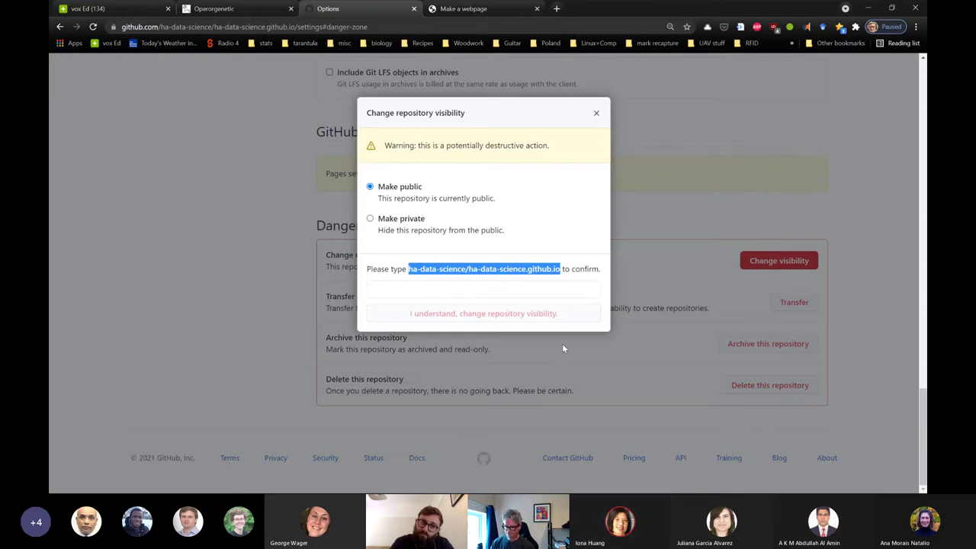
text(ha-data-science/ha-data-science.github.io)
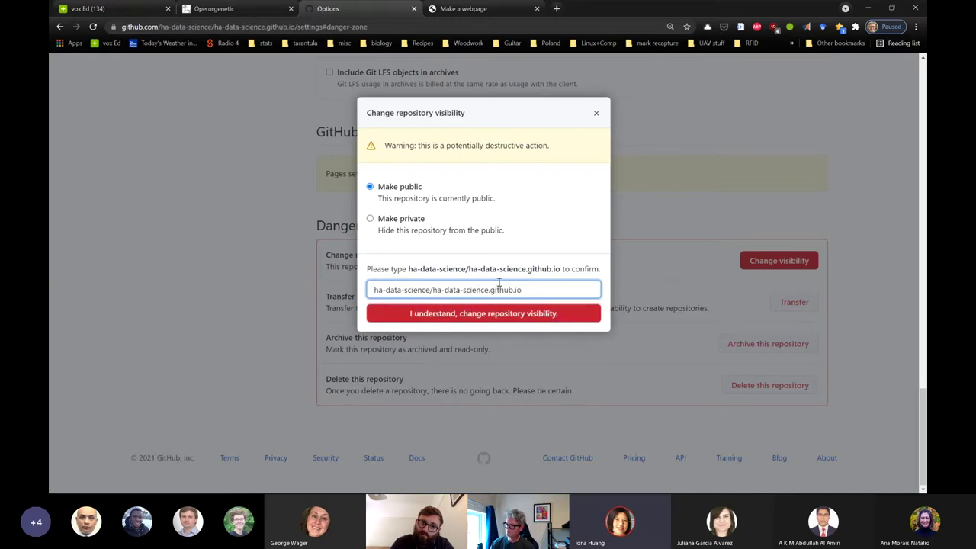
click(544, 315)
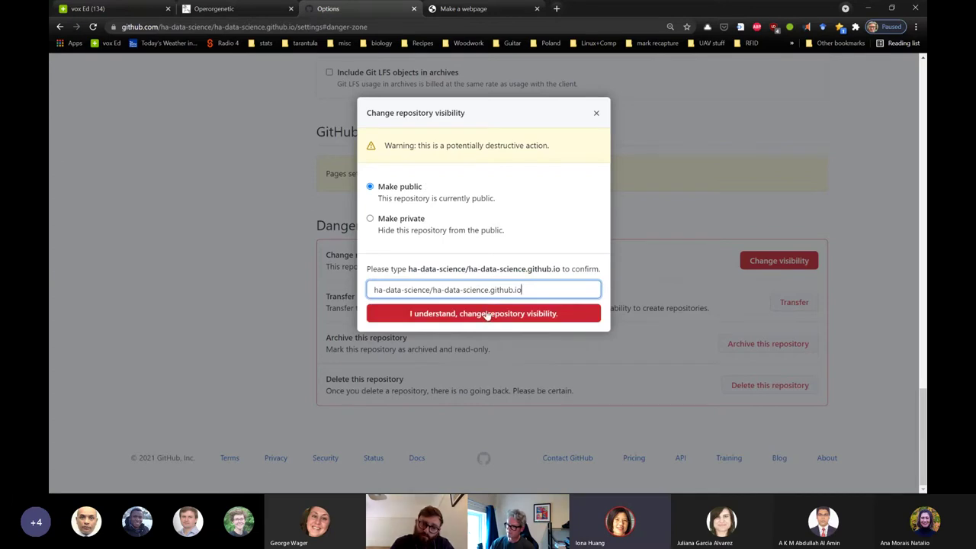
click(485, 315)
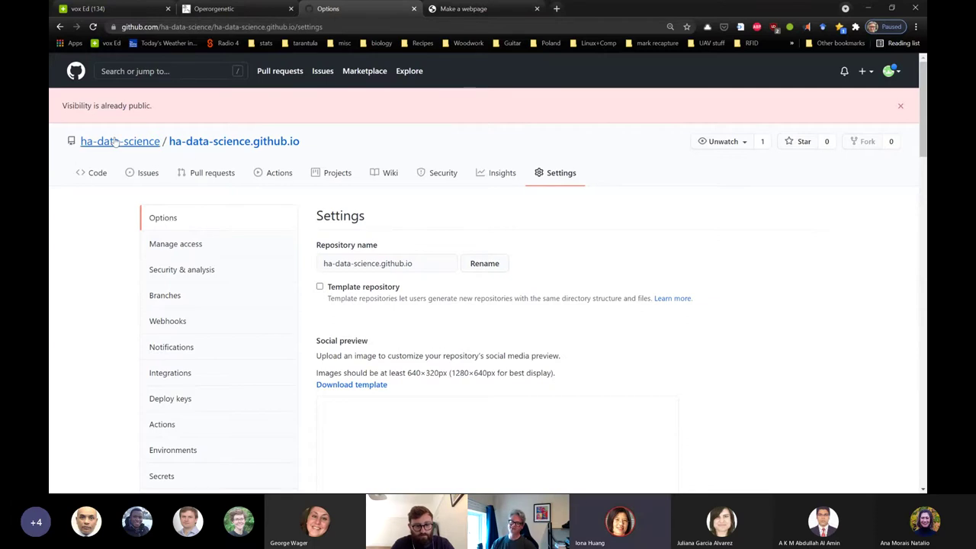
- Return to the published webpage and highlight the ha-data-science part of its URL
click(453, 12)
drag(196, 26, 141, 95)
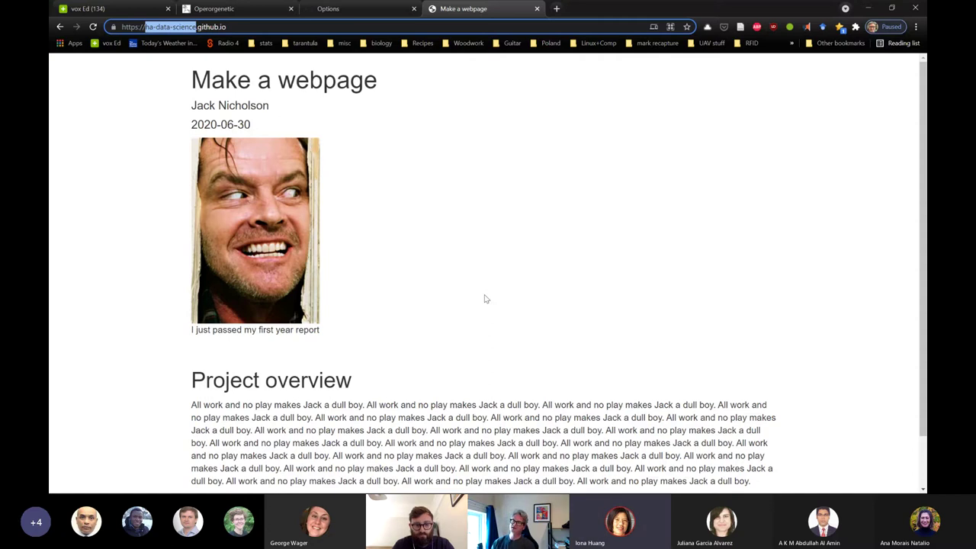
click(150, 28)
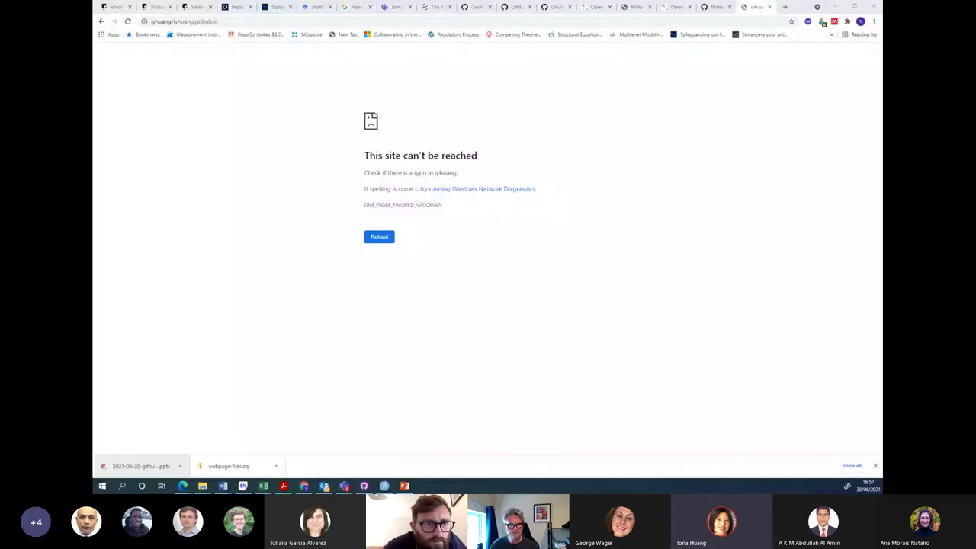
- View the unreachable page's site information, then look through the open browser pages to find the github.io repository's access settings
click(149, 26)
click(145, 22)
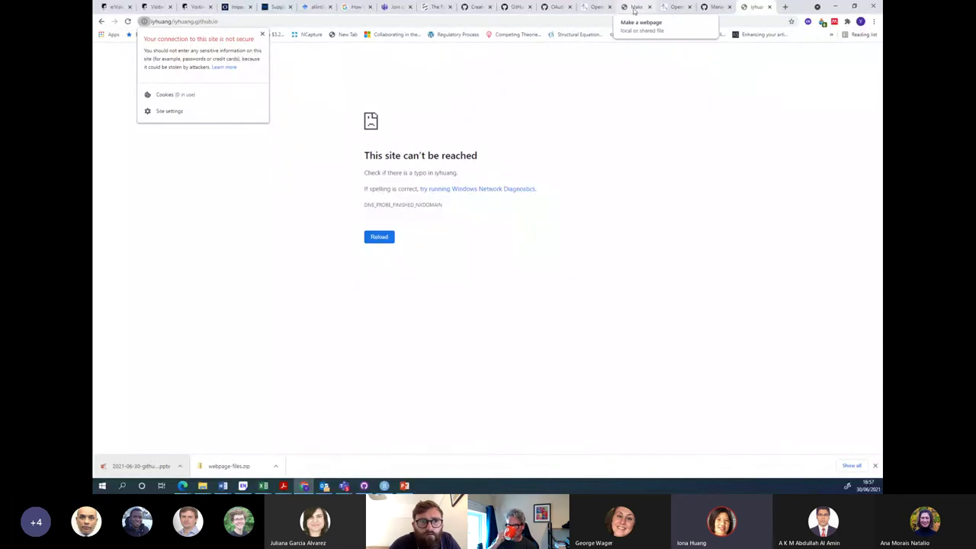
click(515, 7)
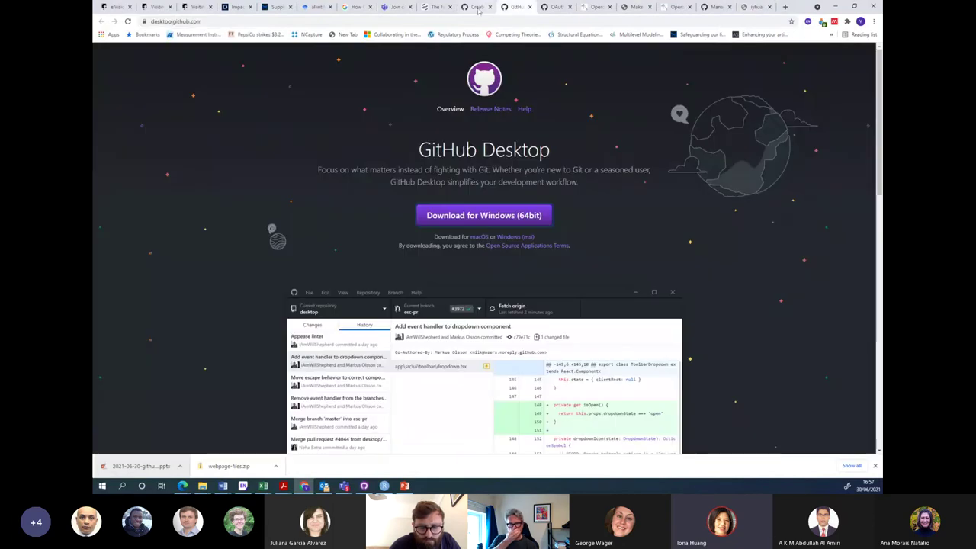
click(478, 8)
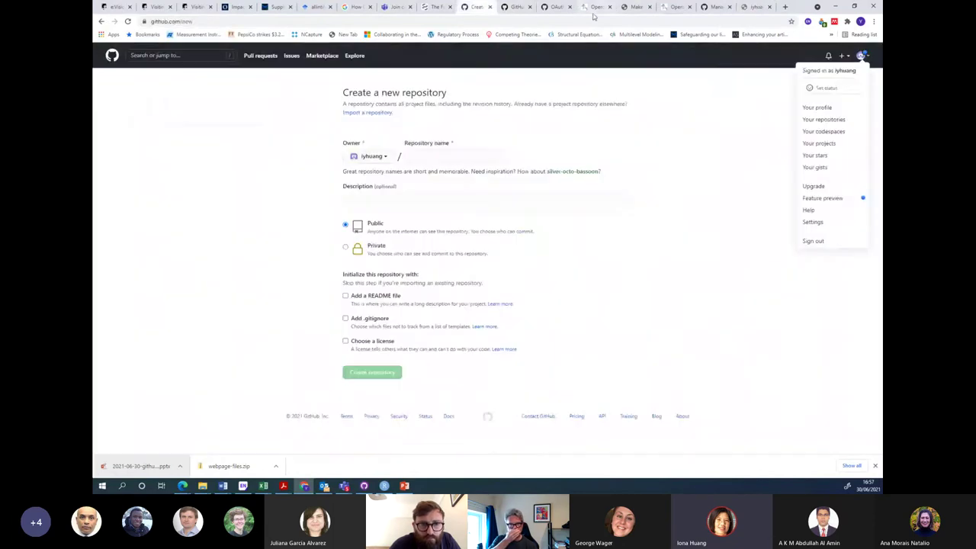
click(637, 8)
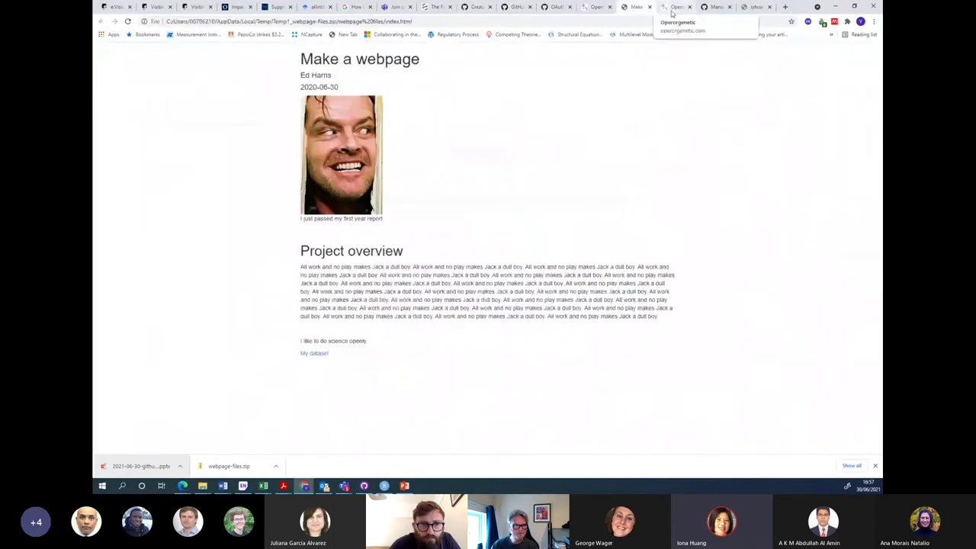
click(672, 9)
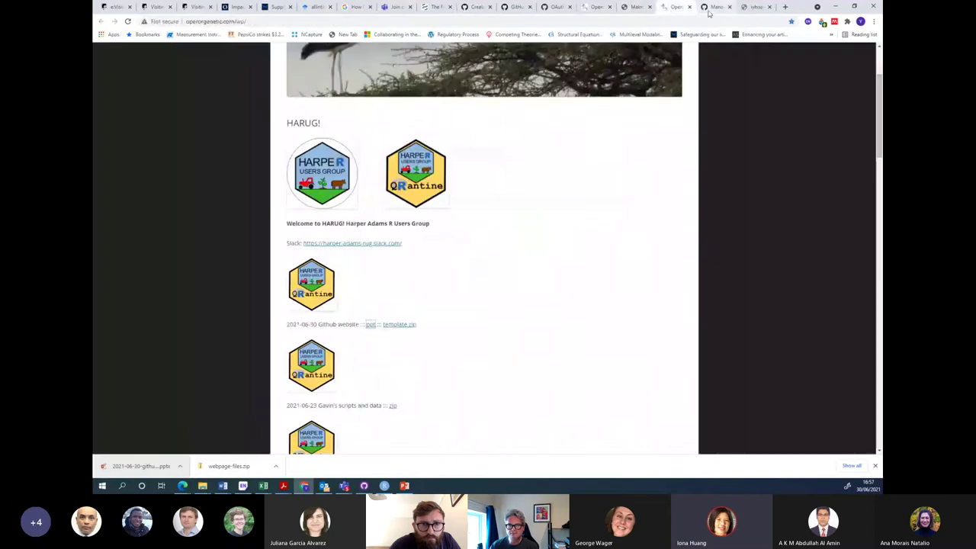
click(708, 9)
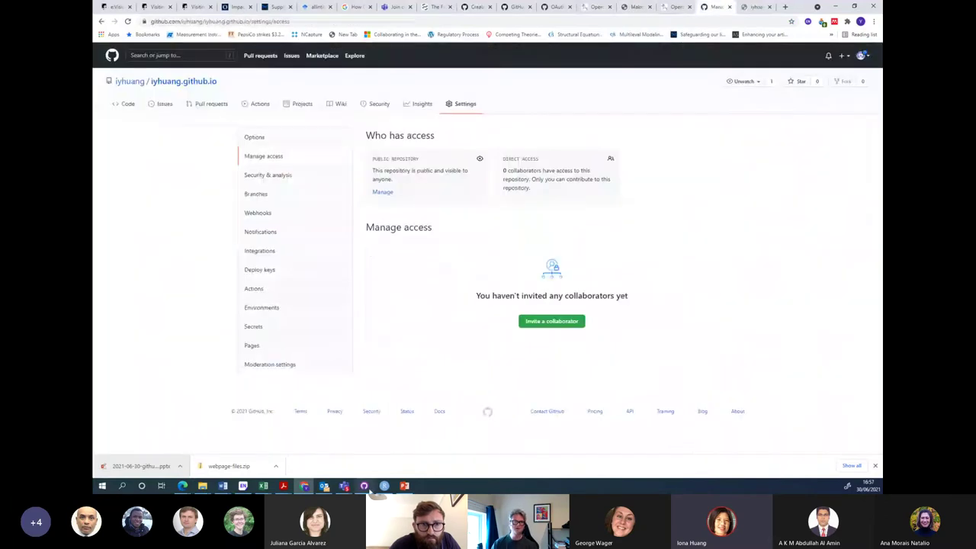
- Open the github.io repository's file listing from the repositories on the owner's GitHub profile
mouse_move(363, 491)
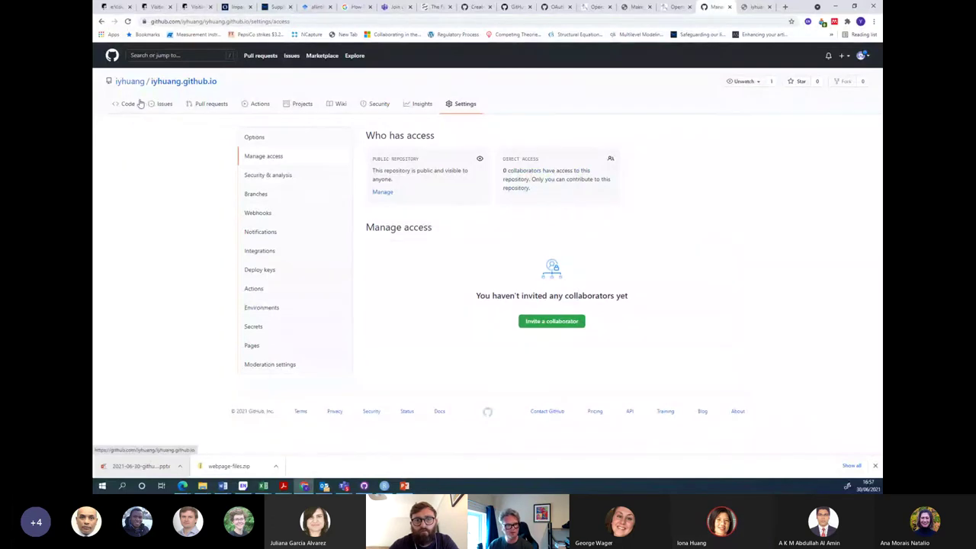
click(193, 55)
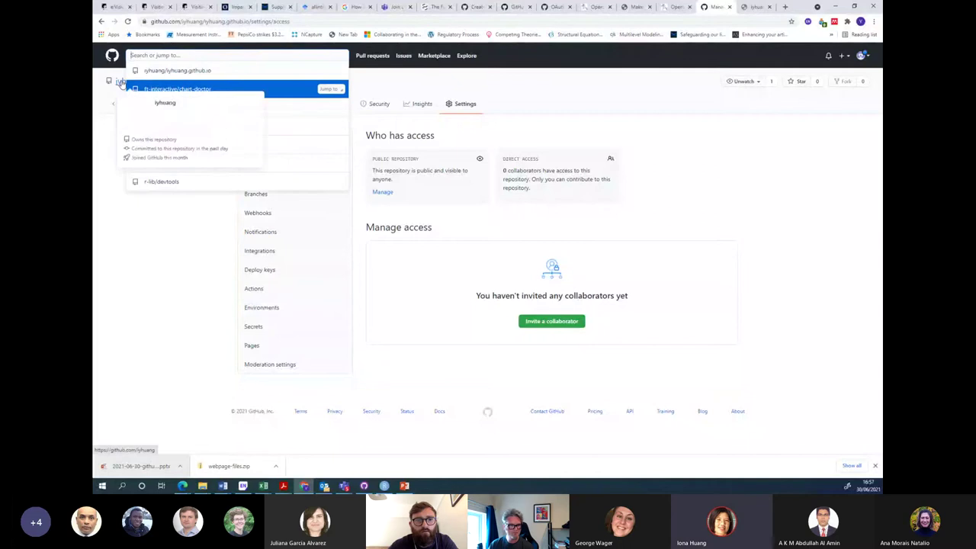
click(144, 84)
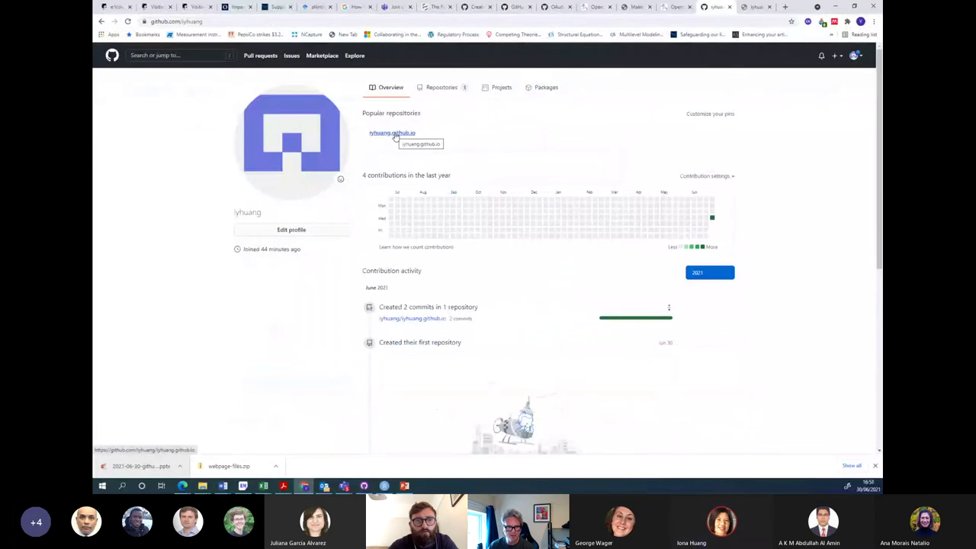
click(463, 90)
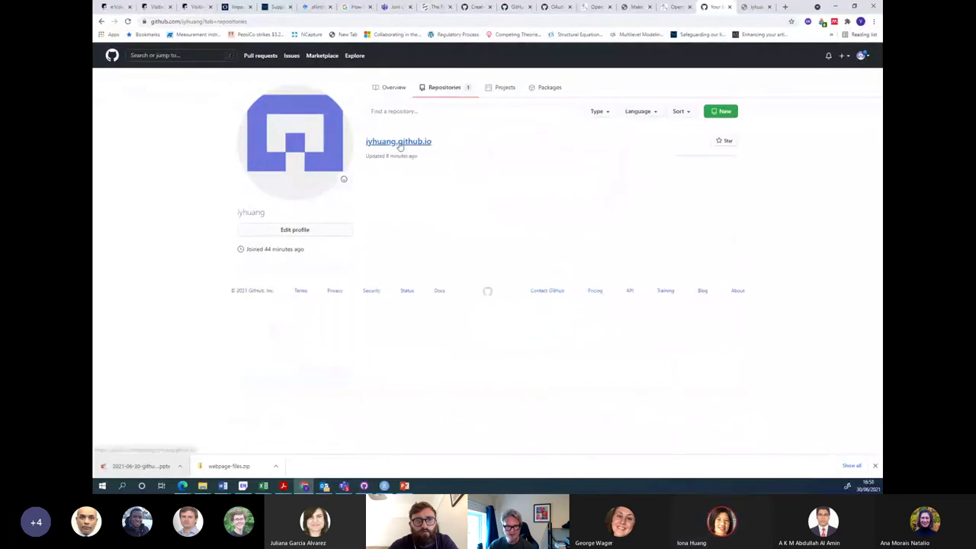
click(398, 142)
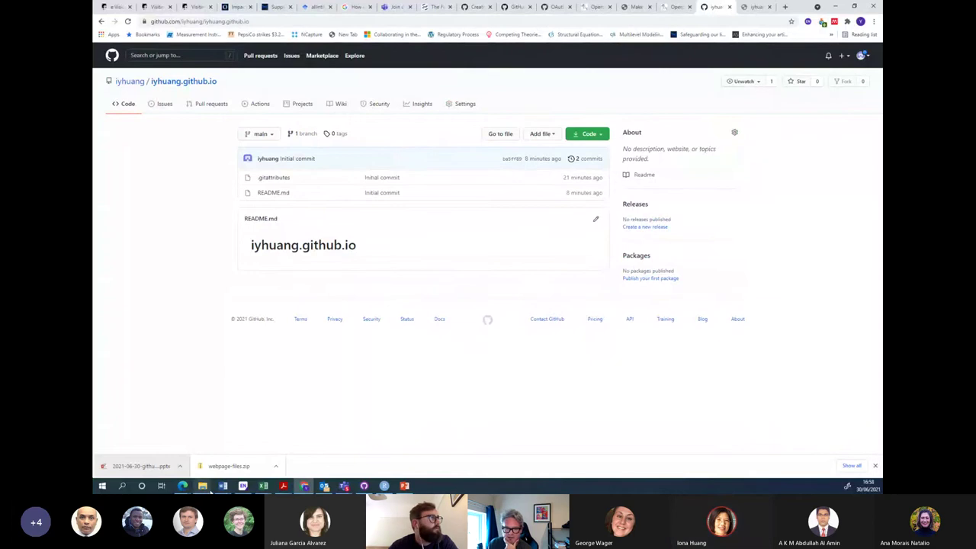
- Switch to File Explorer and copy index.html from the webpage files folder into its github.io repository subfolder
mouse_move(204, 488)
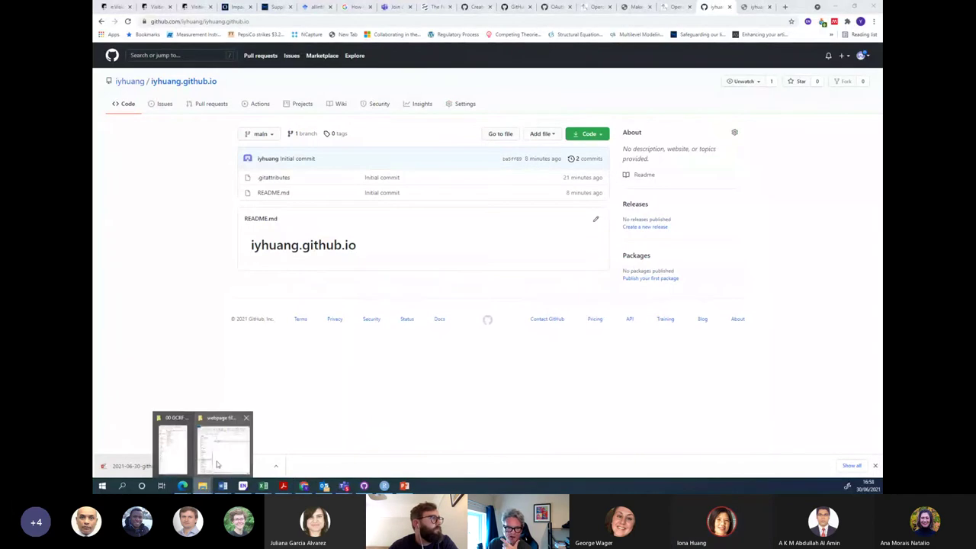
click(218, 464)
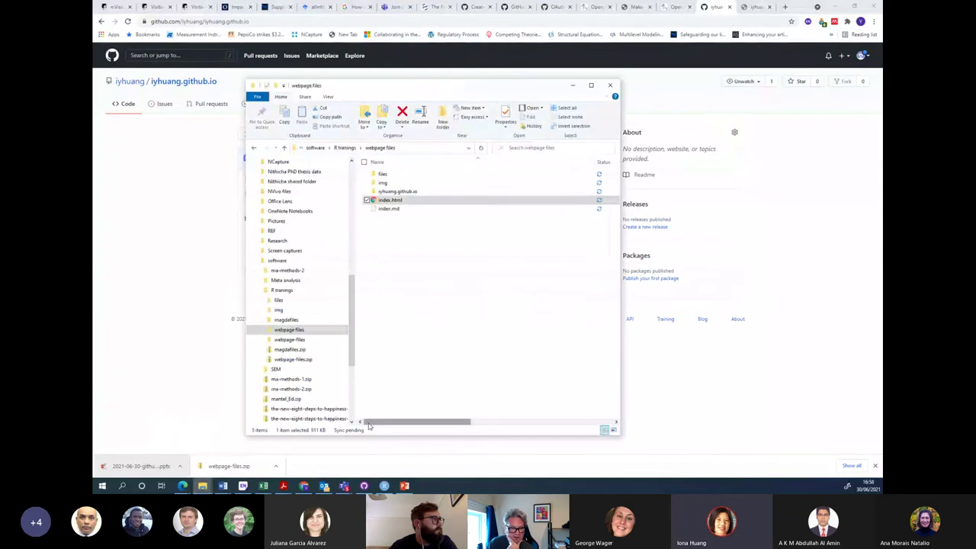
click(385, 486)
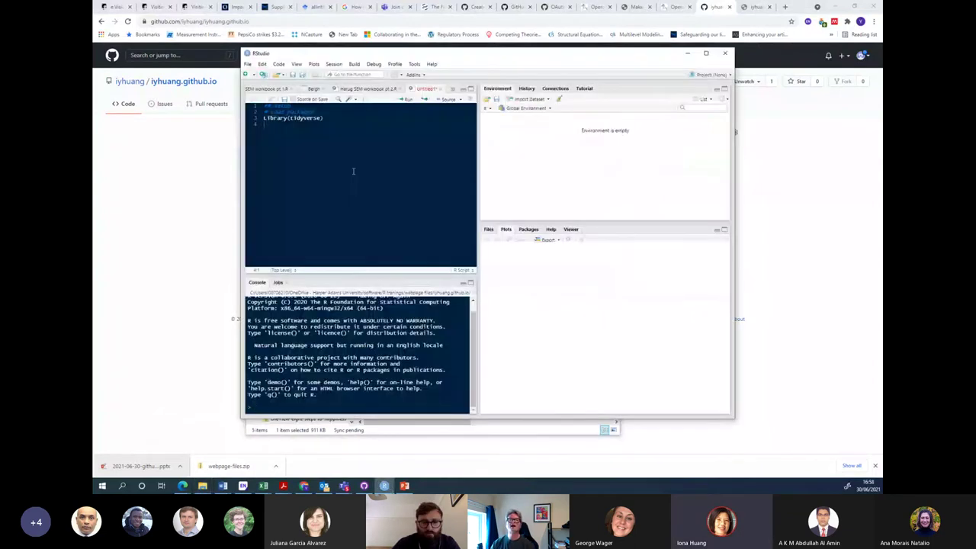
click(686, 54)
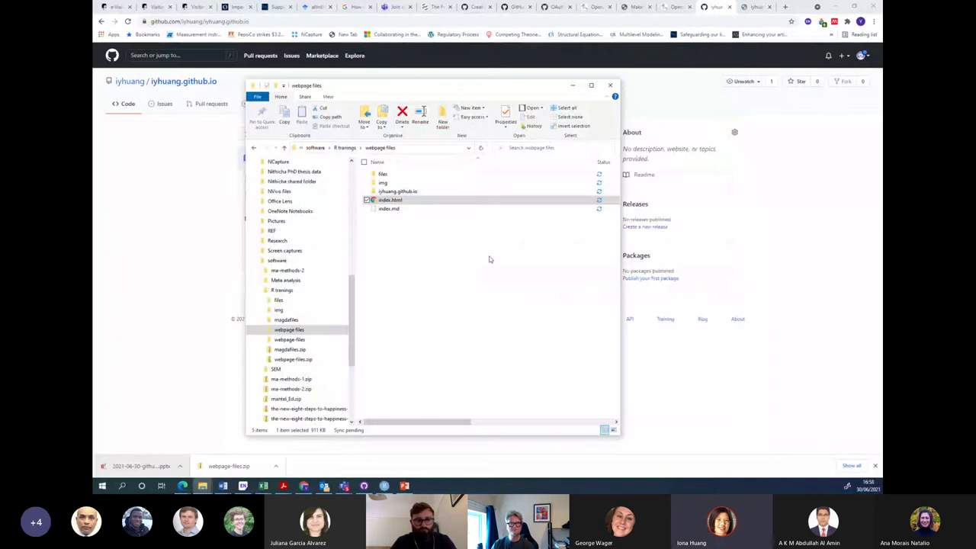
right_click(390, 199)
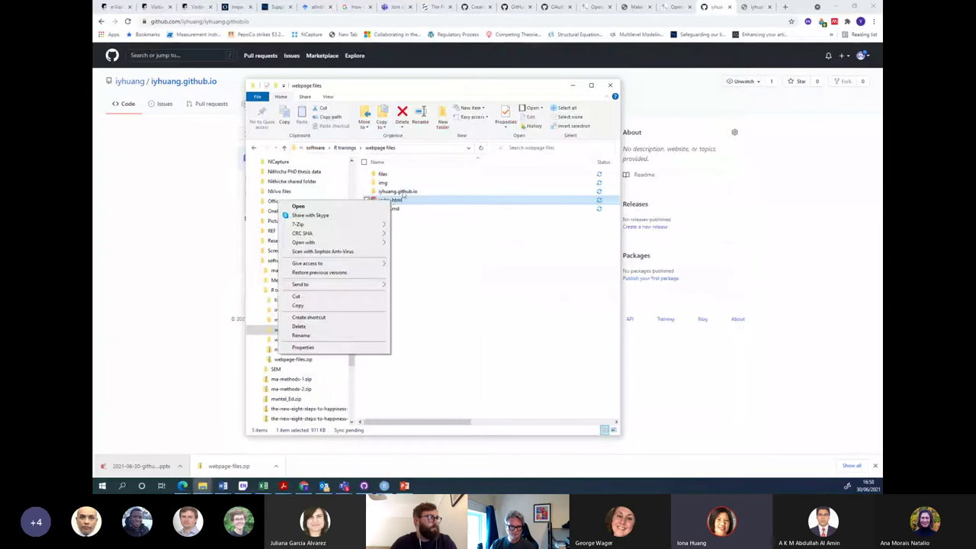
click(402, 193)
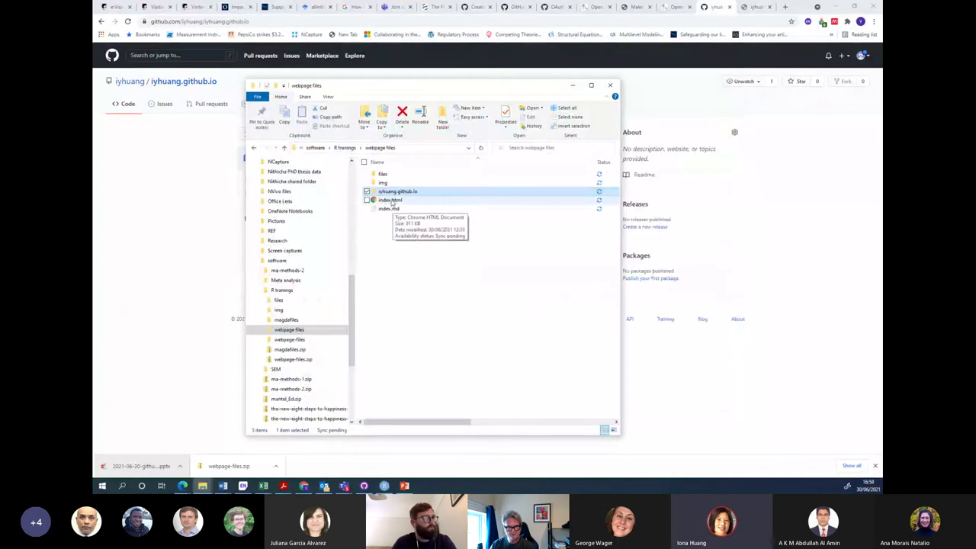
right_click(391, 201)
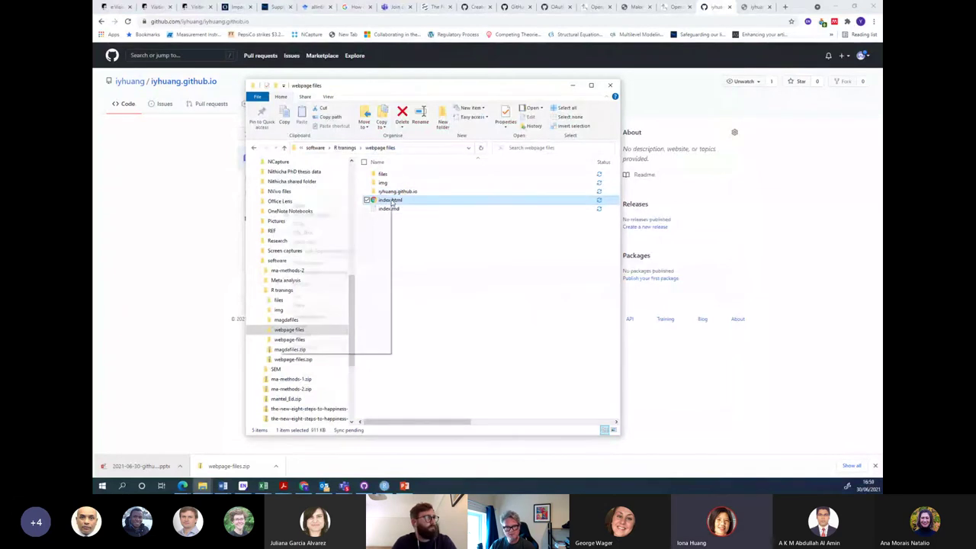
click(299, 305)
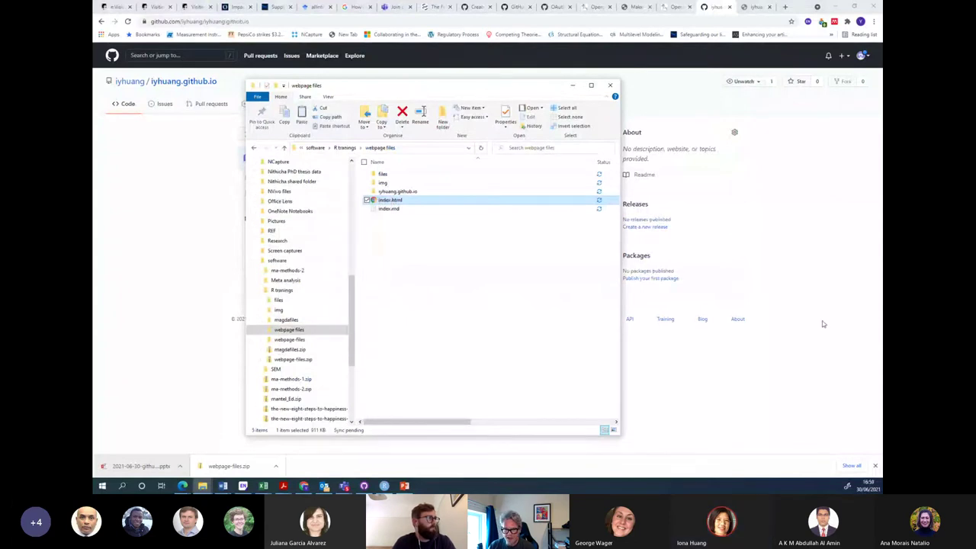
click(398, 191)
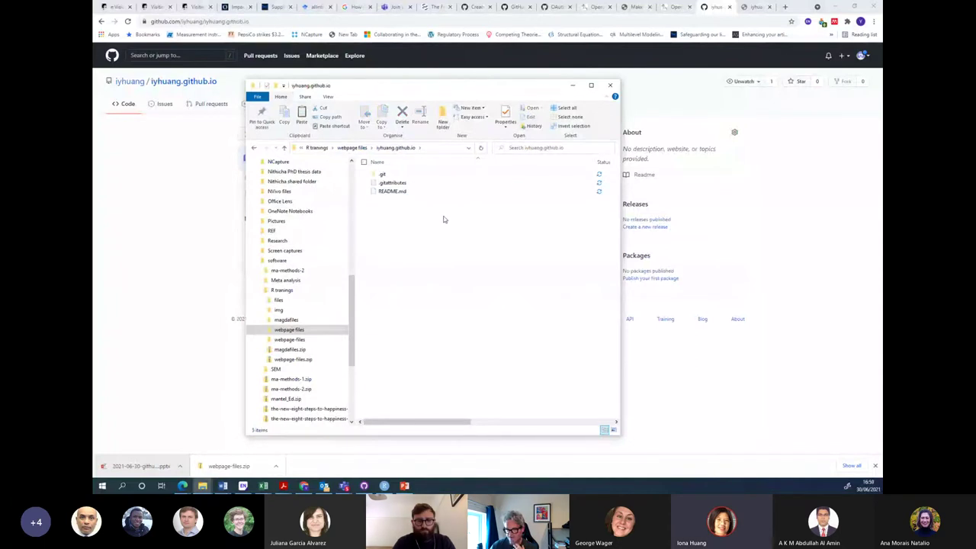
right_click(393, 227)
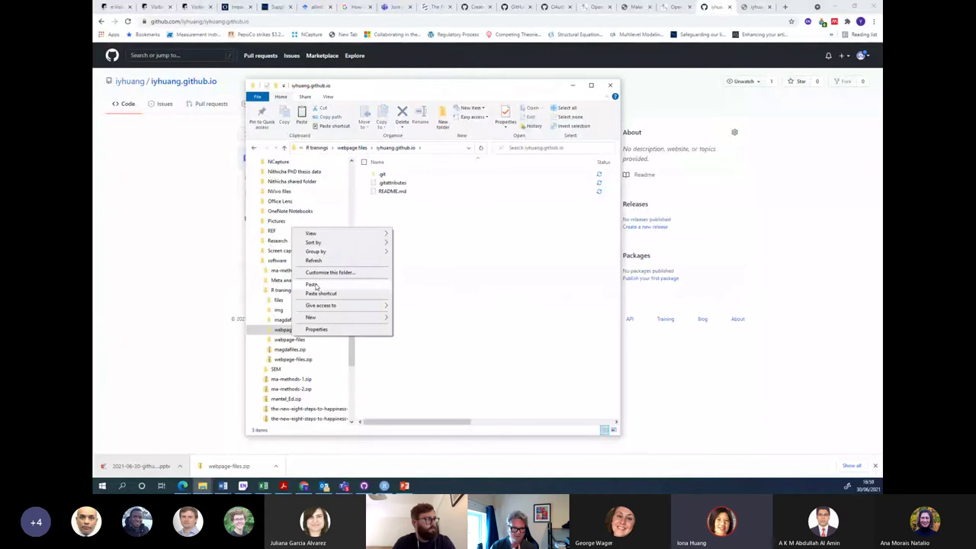
click(313, 285)
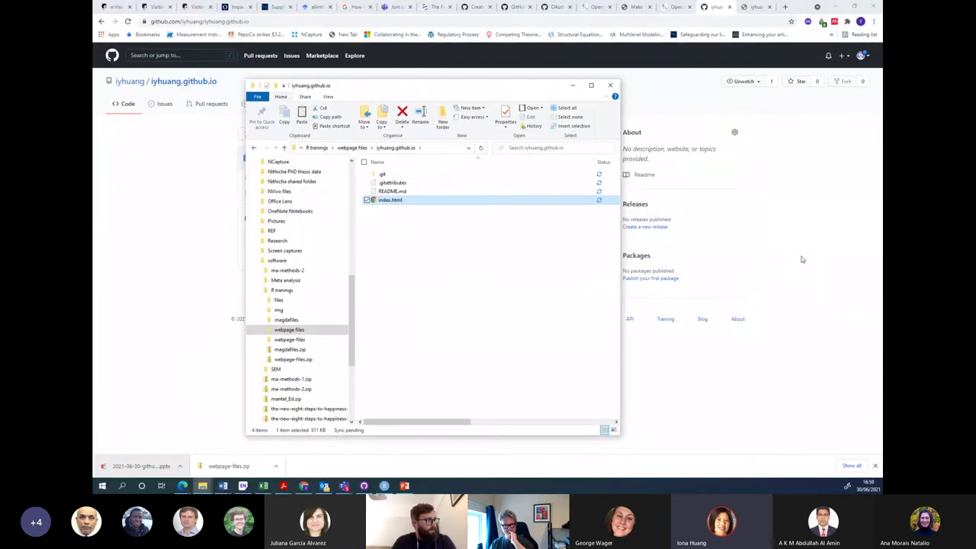
- Switch to GitHub Desktop and make sure the changed index.html file is included for the commit
click(364, 485)
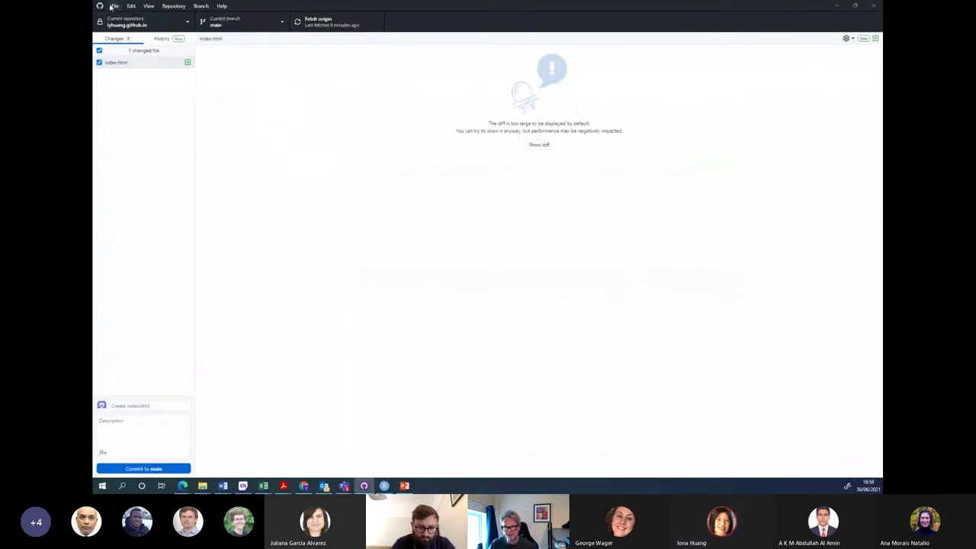
click(144, 51)
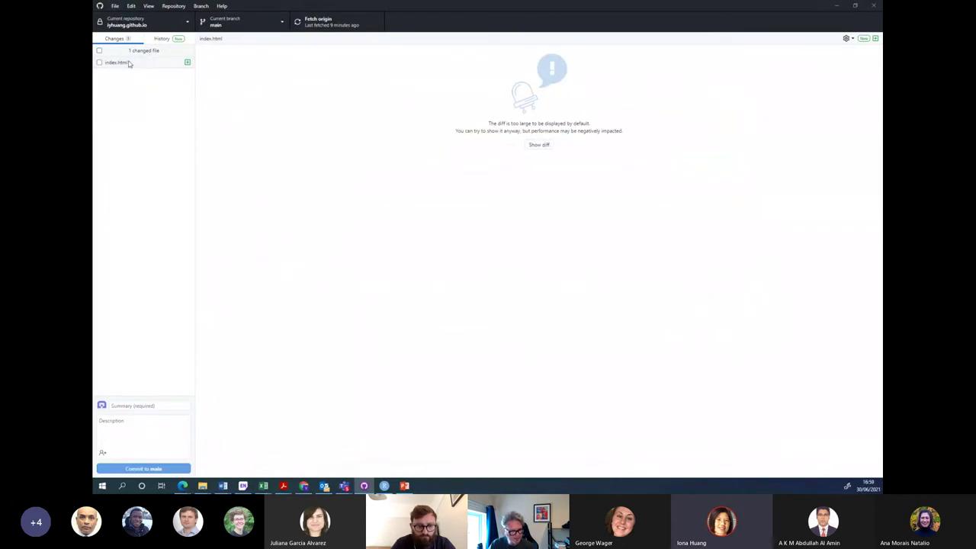
click(119, 64)
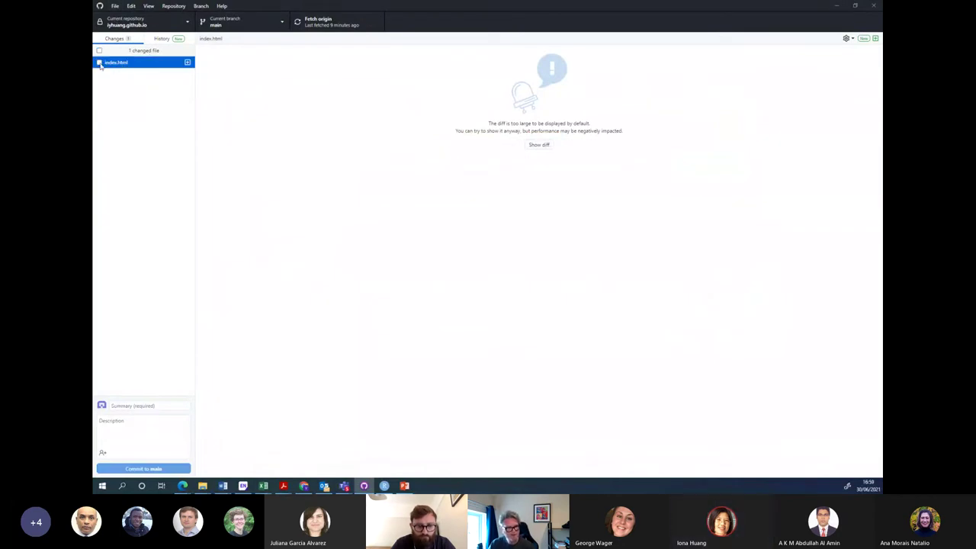
click(99, 63)
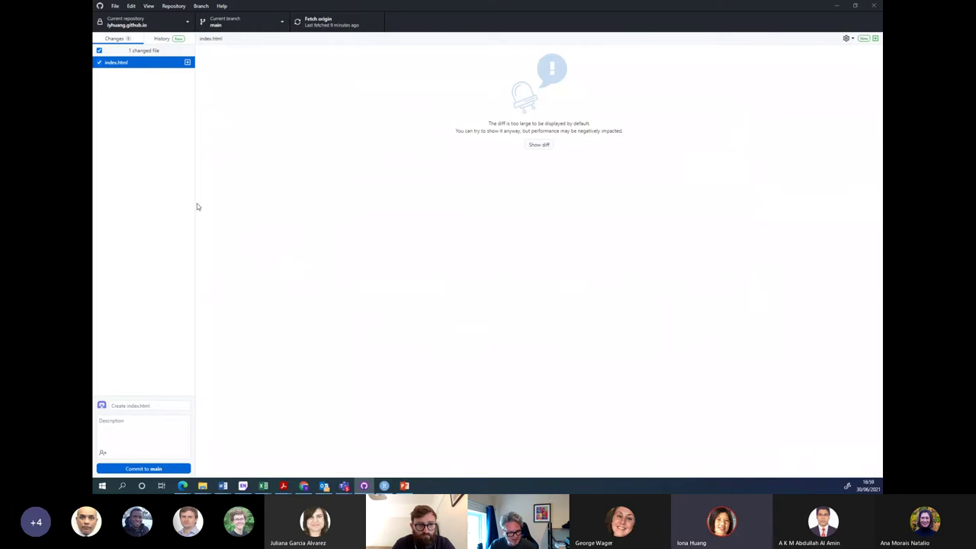
- Commit index.html to main with the summary "Change 01" and push the commit to origin
click(134, 404)
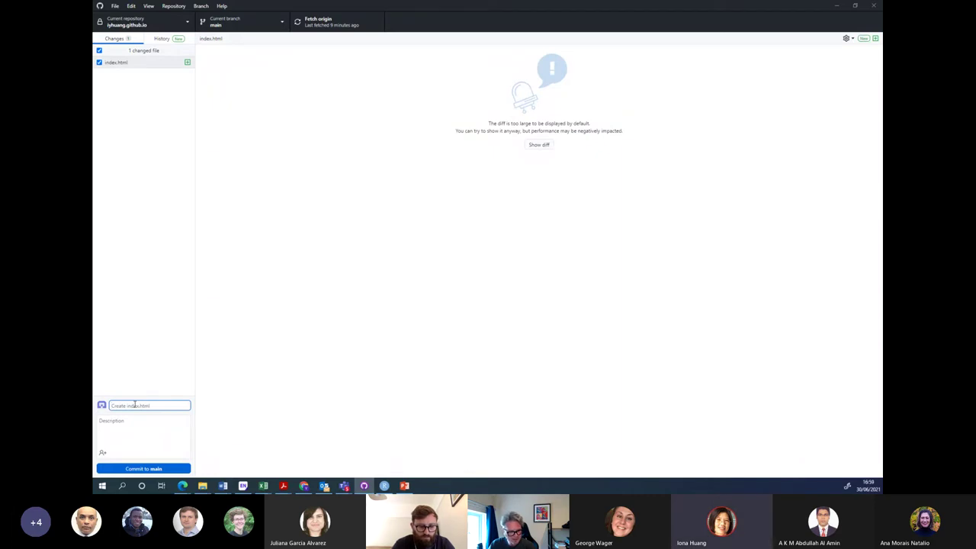
text(Creat)
text(e)
text( 01)
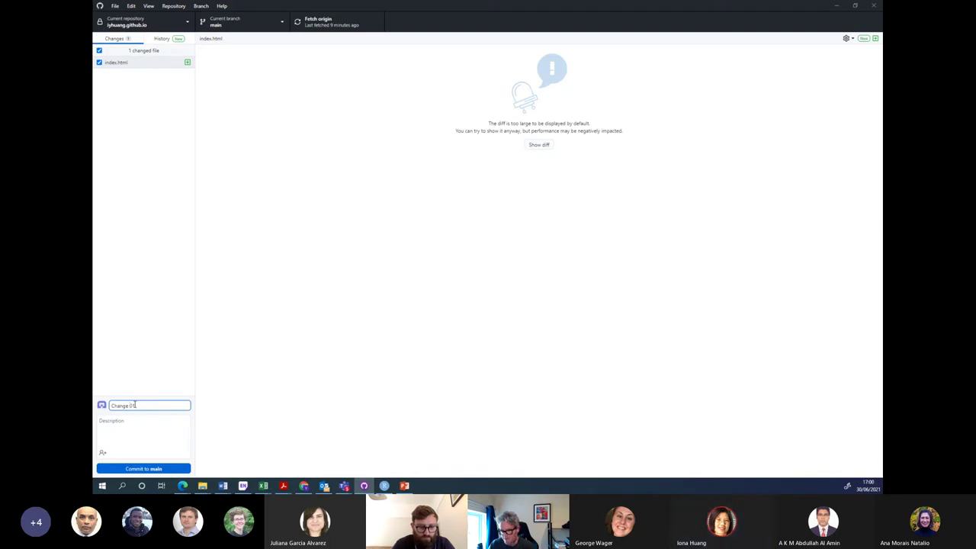
click(141, 469)
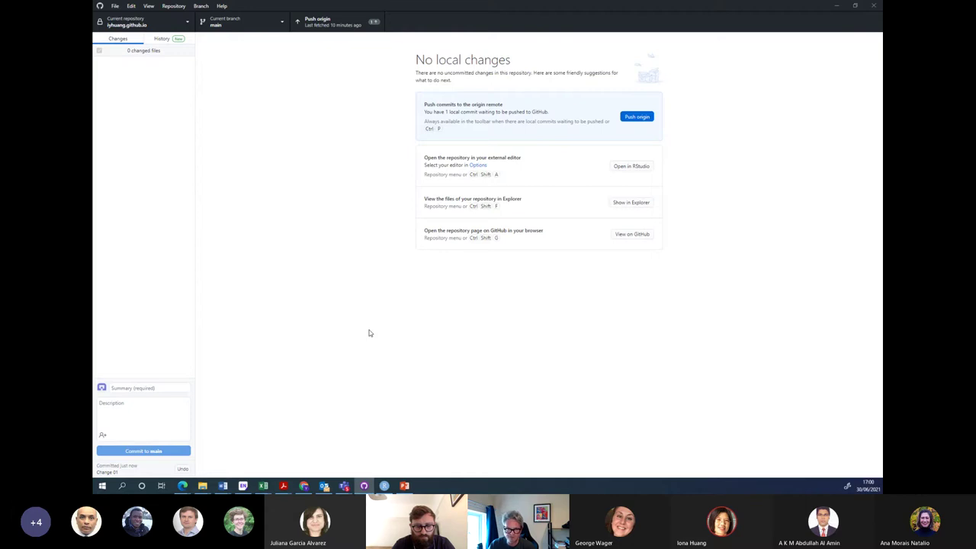
click(635, 117)
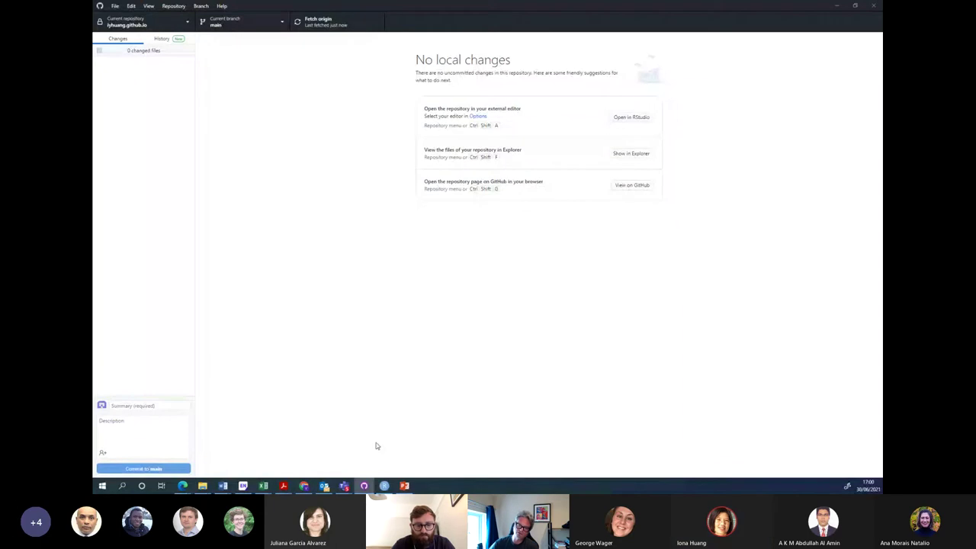
- Return to the browser, reopen the github.io repository from the owner's profile to view the pushed files, and highlight its full URL
click(304, 485)
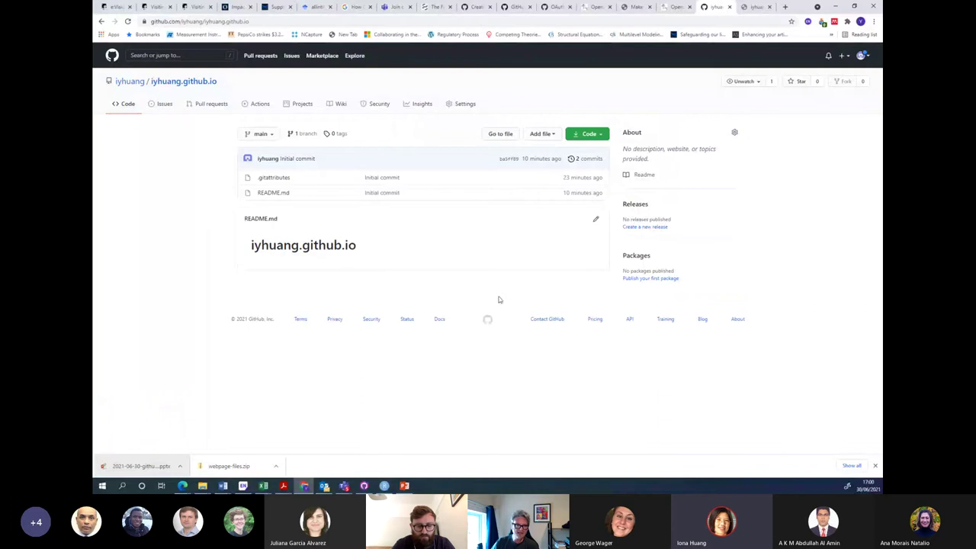
click(128, 81)
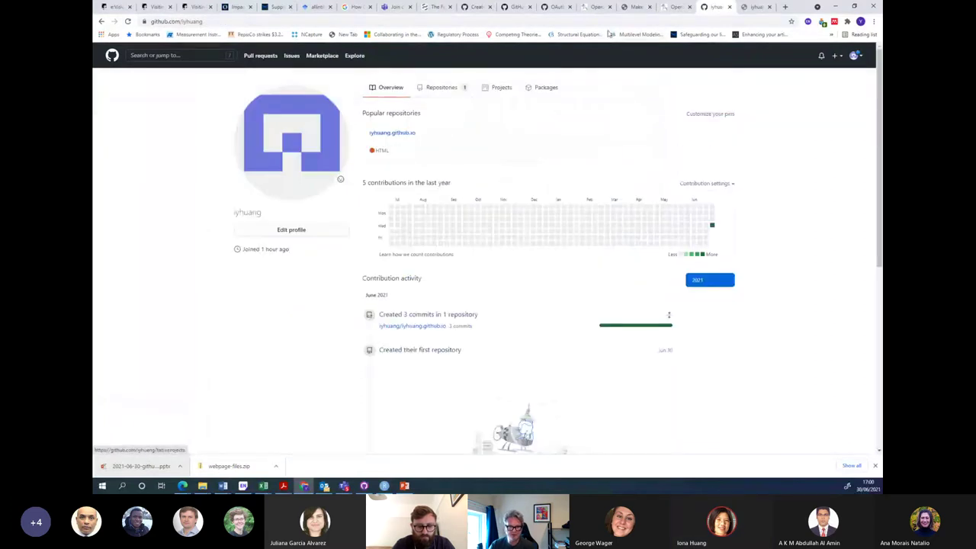
click(464, 91)
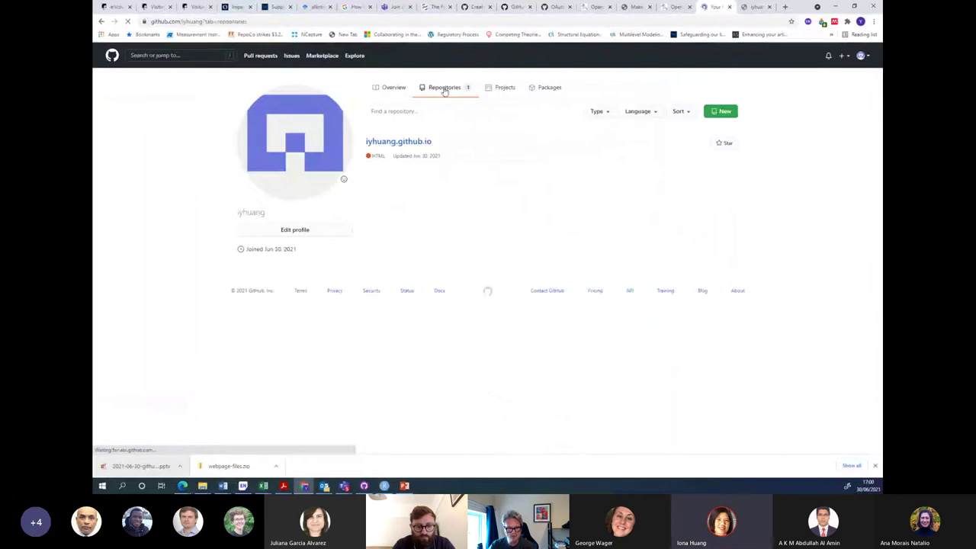
click(407, 145)
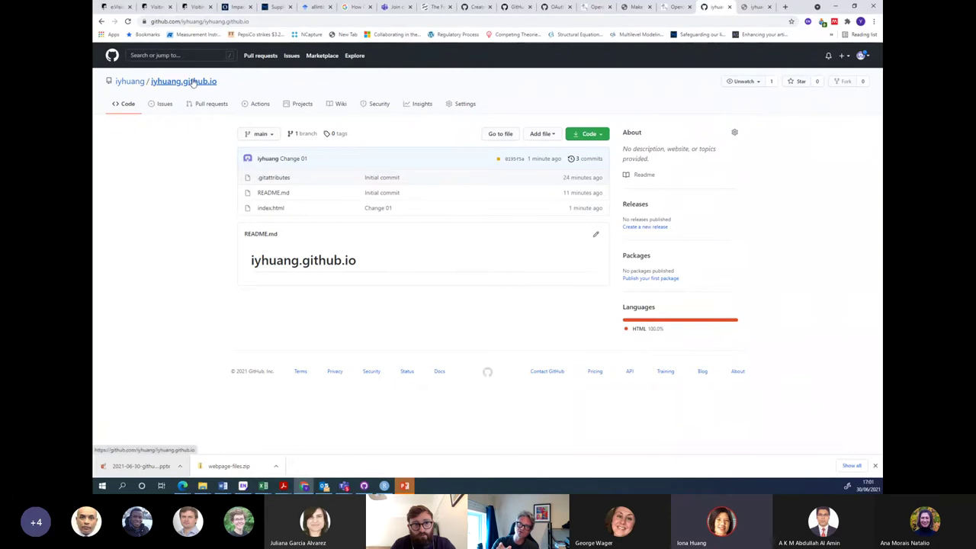
click(231, 21)
click(231, 21)
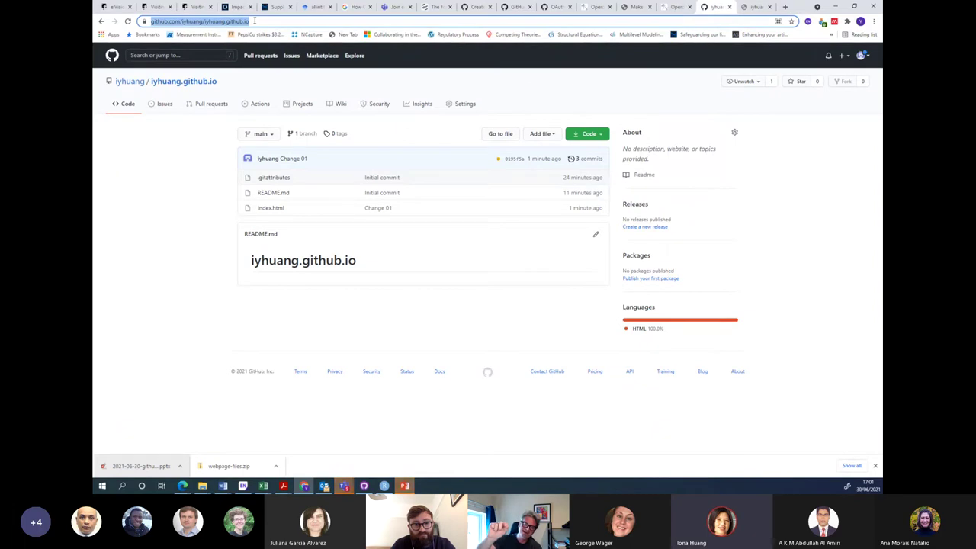
- Reload the unreachable website tab and compare its address with the URL of the repository page
click(755, 8)
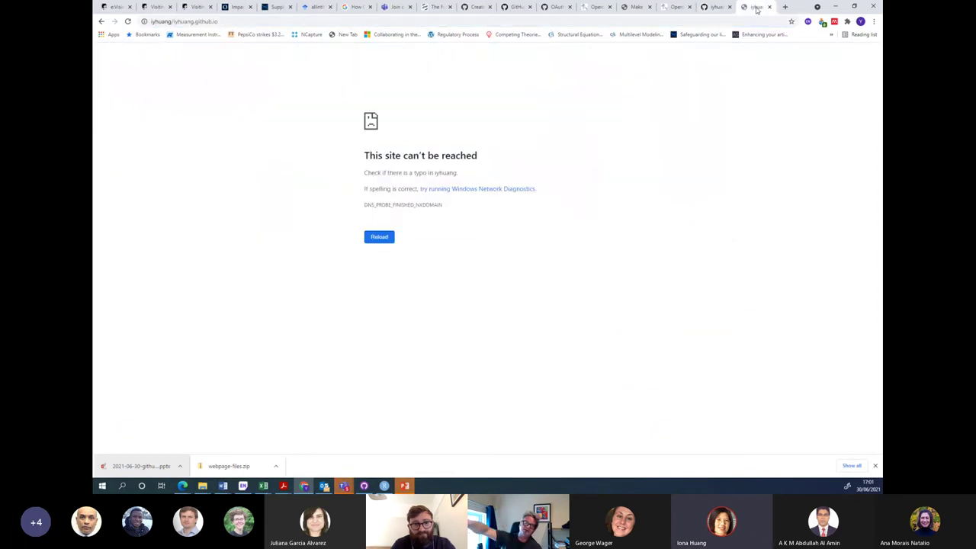
click(236, 20)
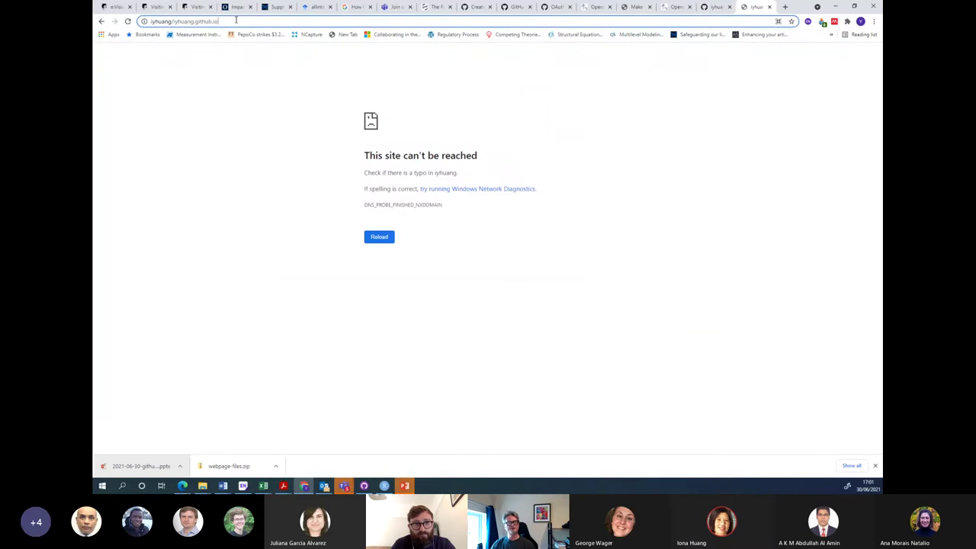
click(236, 20)
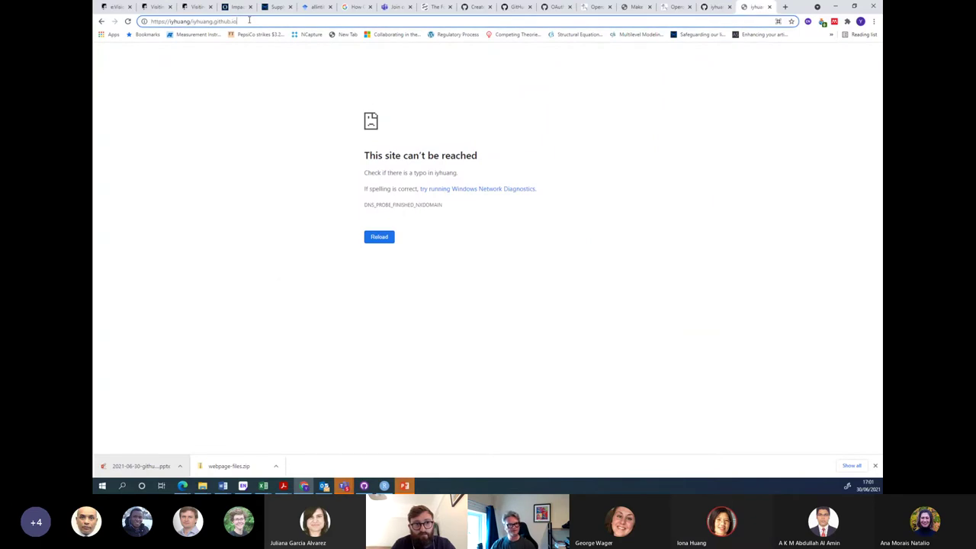
click(128, 21)
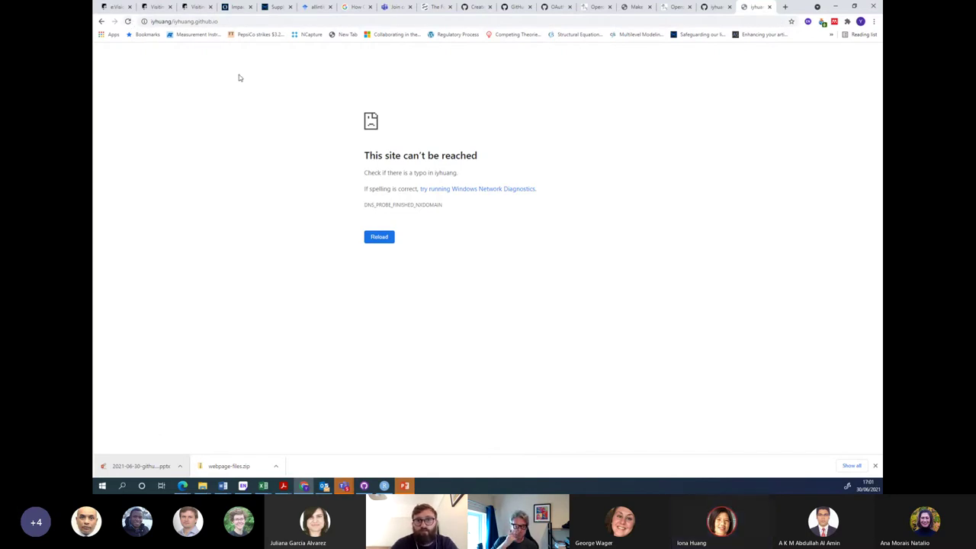
click(717, 10)
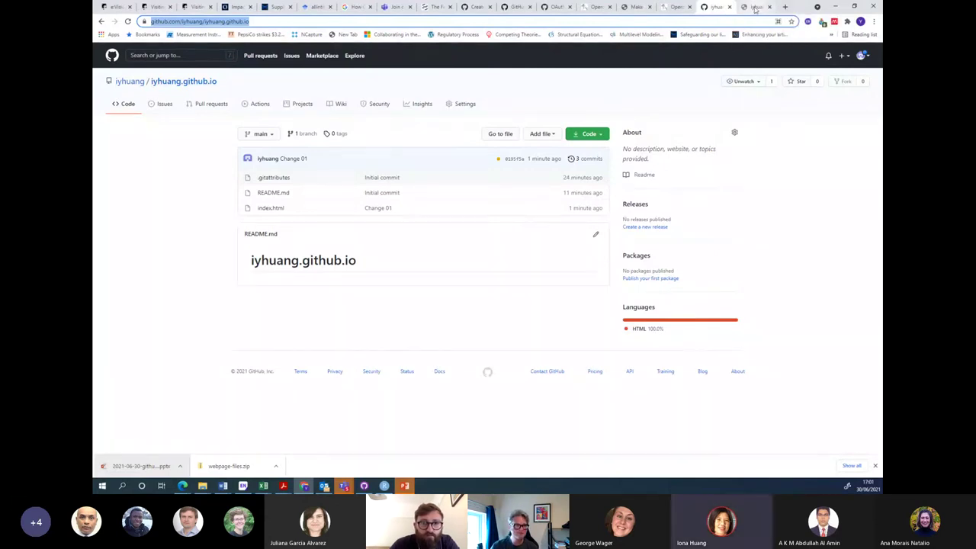
key(ctrl+Tab)
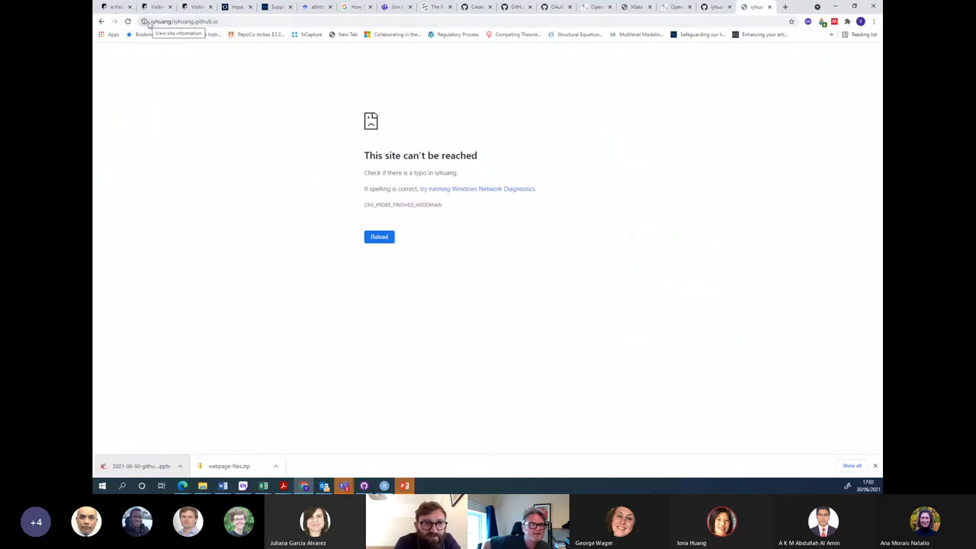
- Remove the account name and slash in front of the github.io domain in the website address and load the site
drag(151, 21, 169, 21)
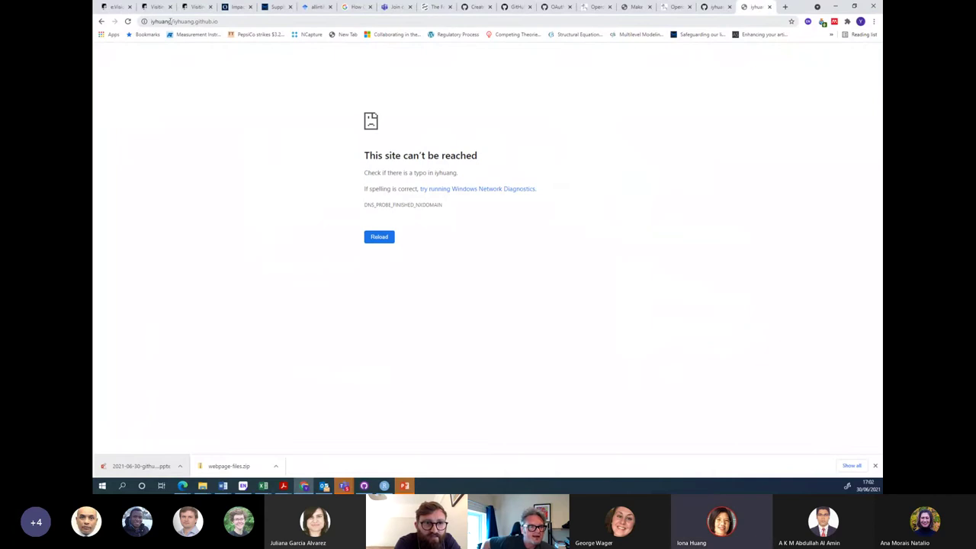
drag(170, 21, 169, 21)
key(BackSpace)
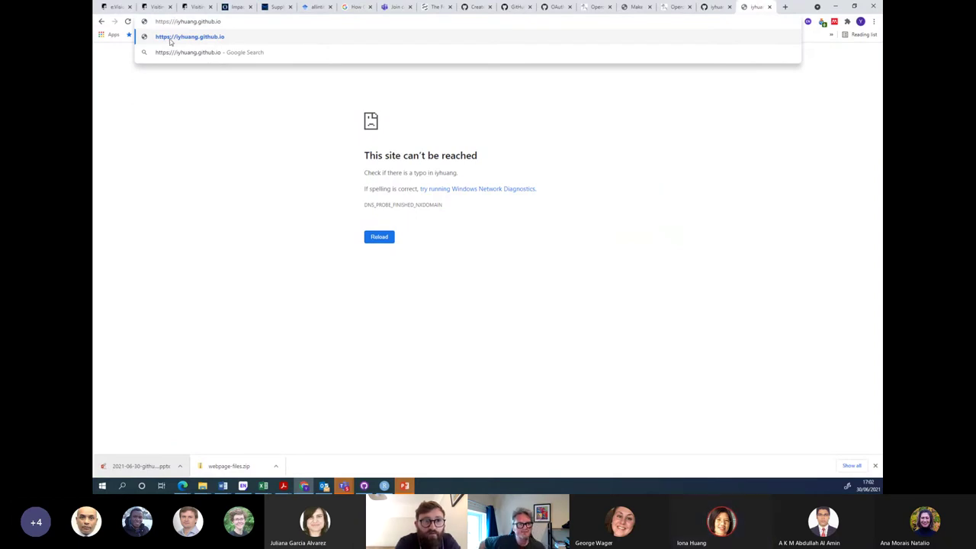
click(170, 40)
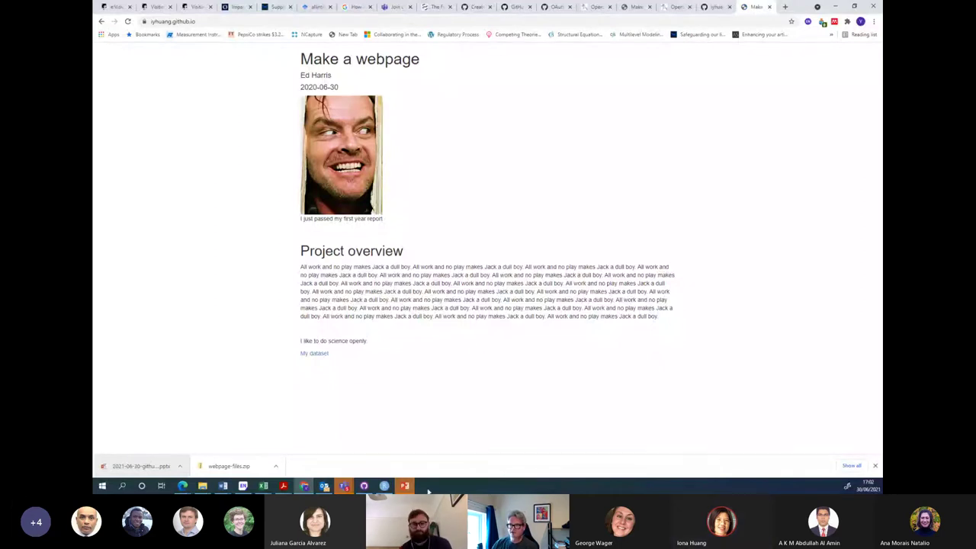
- Switch to File Explorer and inspect the files and img folders of the ha-data-science.github.io repository, selecting both PNG images
mouse_move(365, 488)
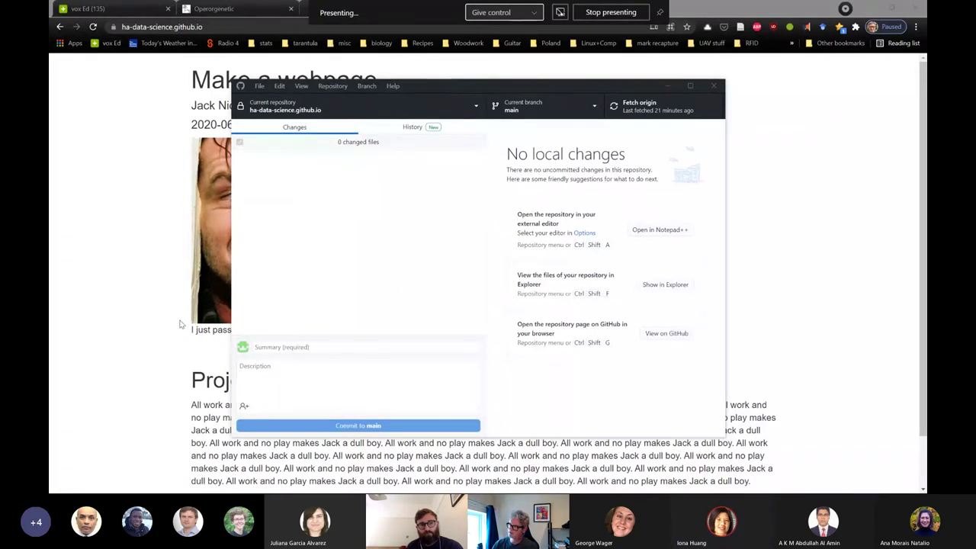
key(alt+Tab)
drag(313, 33, 322, 119)
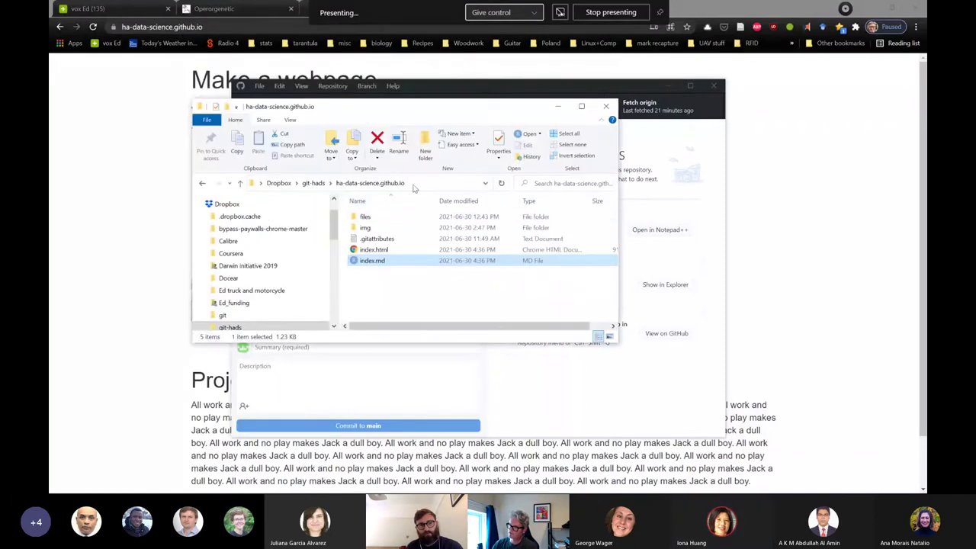
click(401, 184)
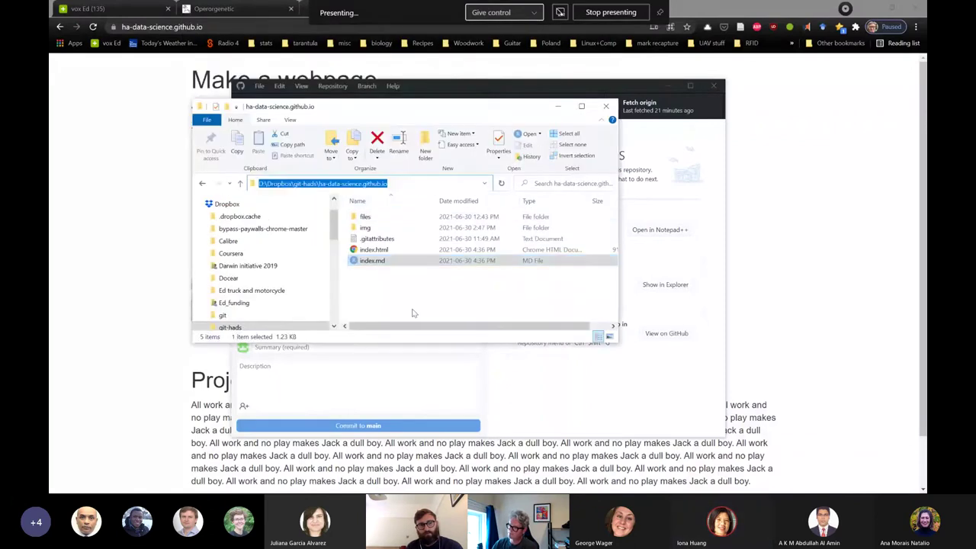
double_click(364, 218)
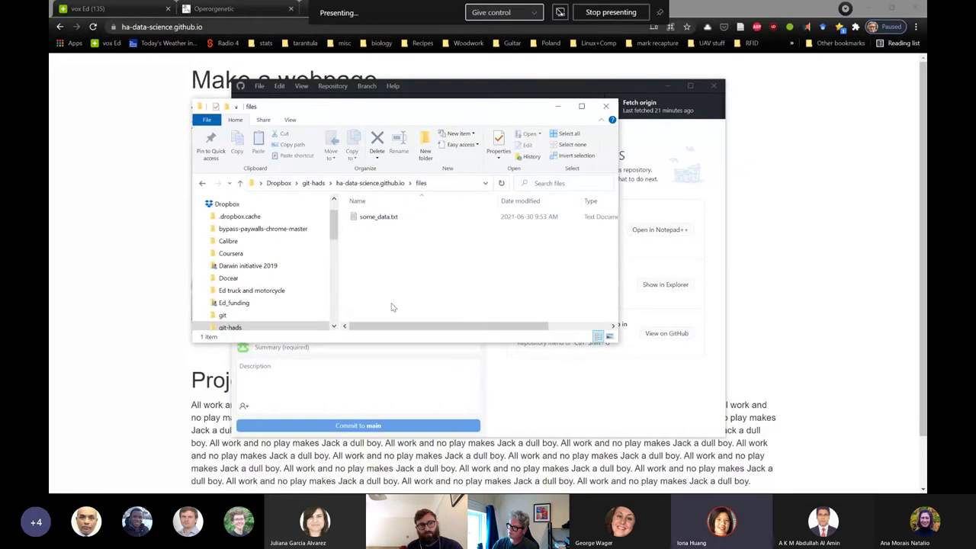
key(alt+Left)
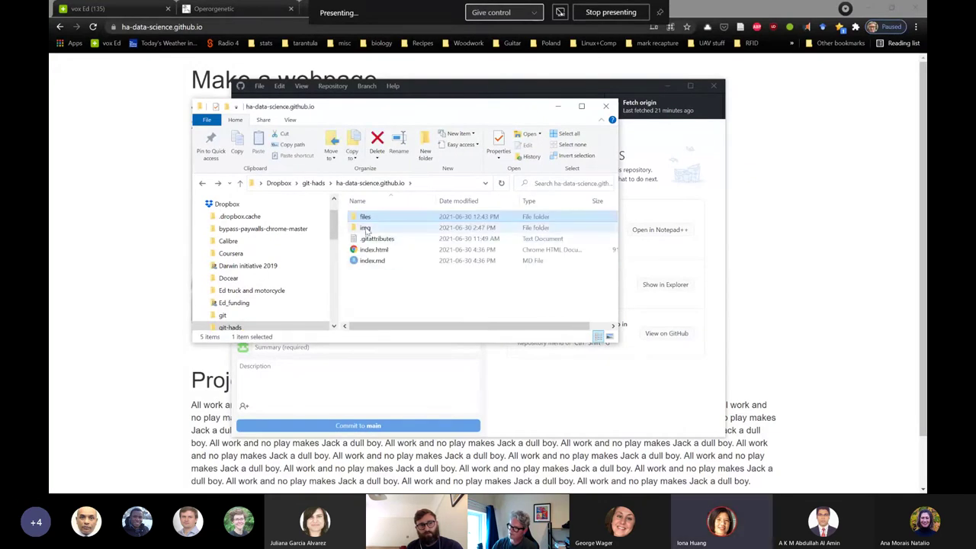
double_click(366, 228)
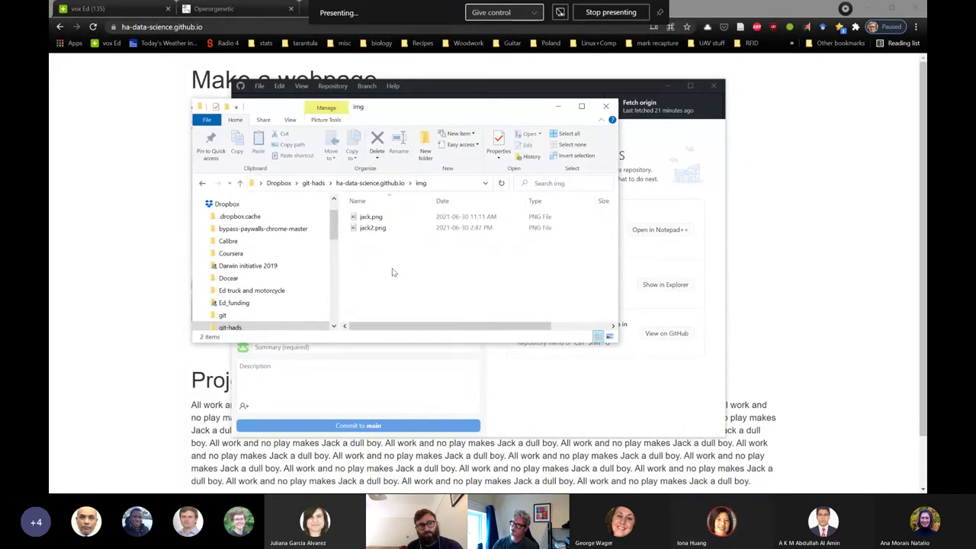
drag(352, 280, 373, 241)
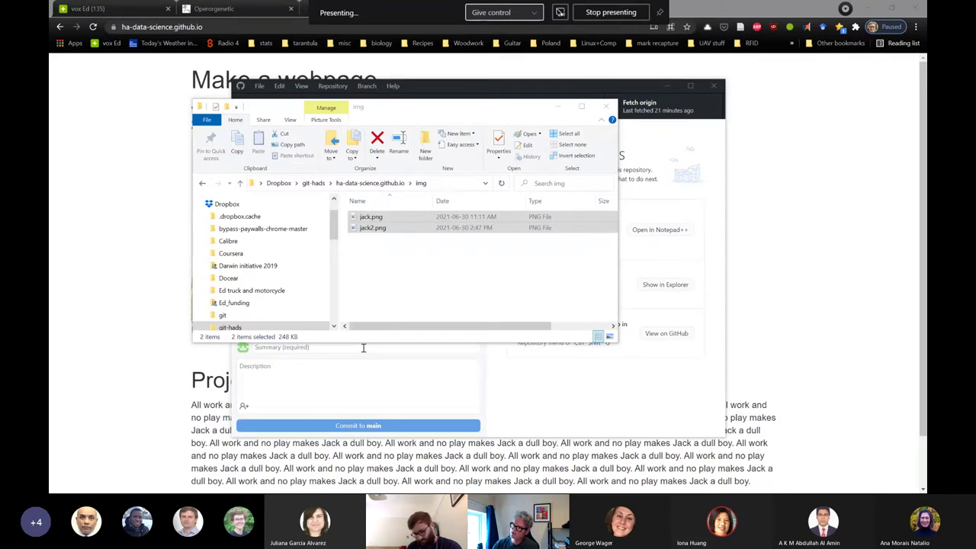
- Compare jack2.png in the img folder with the image link in index.md in RStudio
key(alt+Tab)
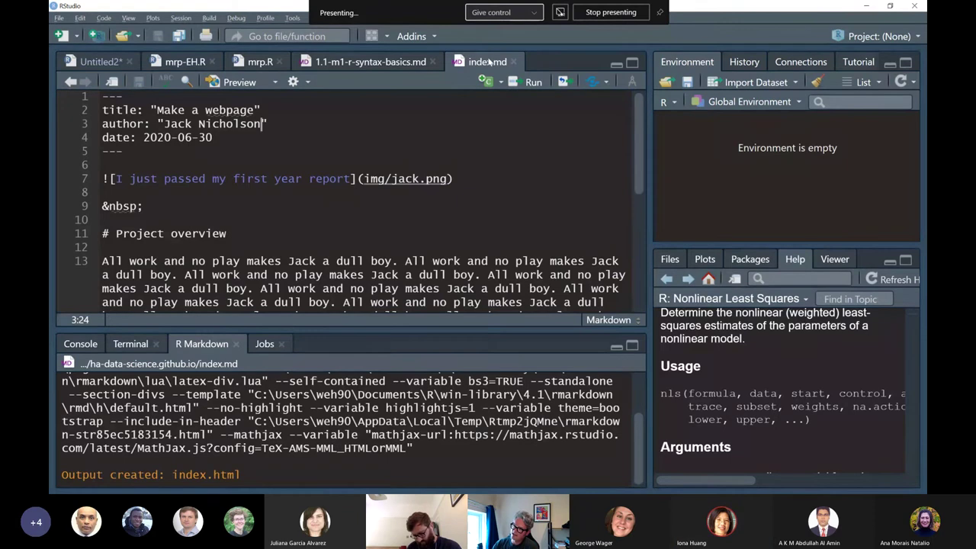
key(alt+Tab)
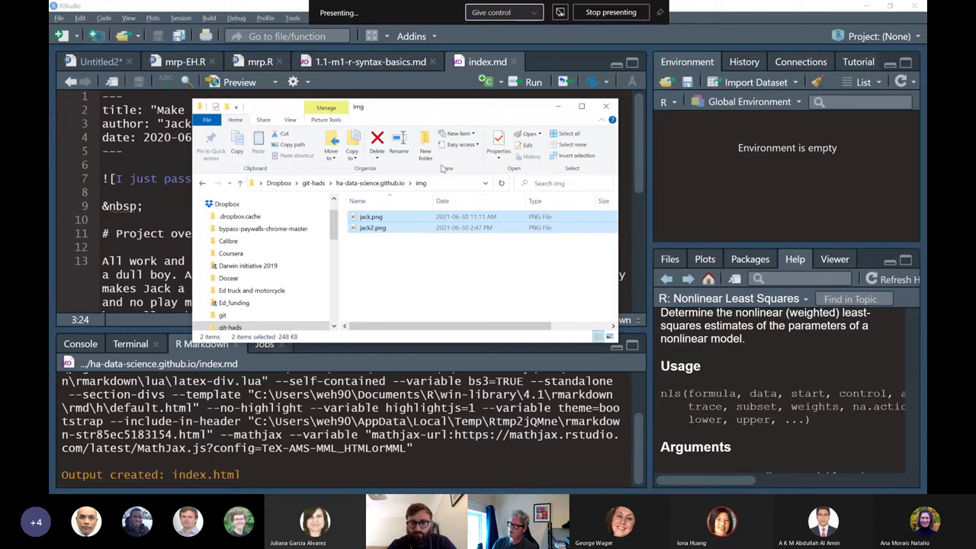
click(384, 230)
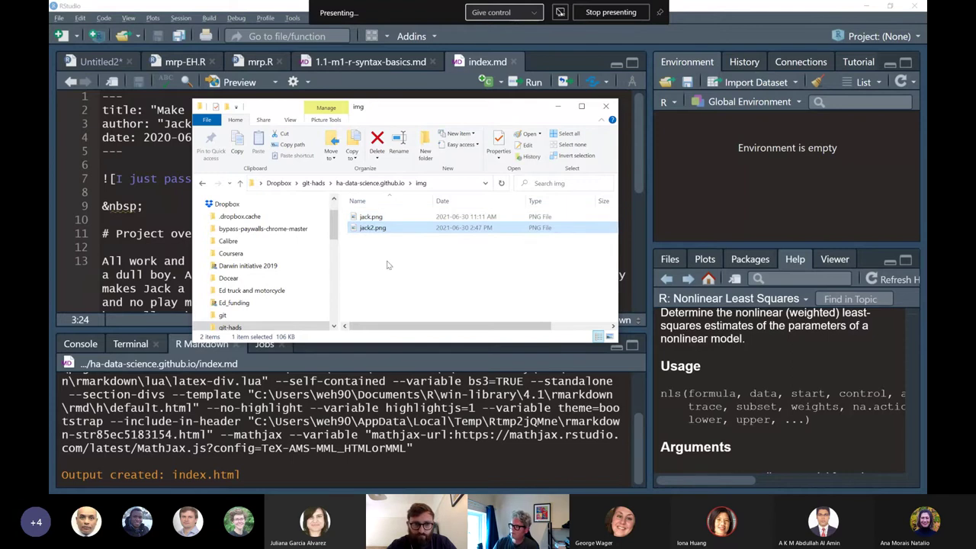
click(142, 180)
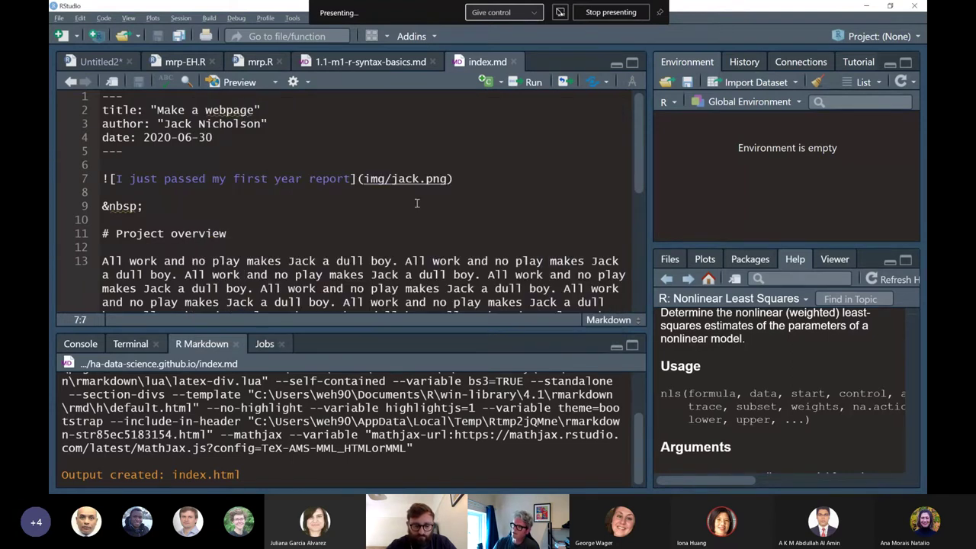
click(418, 178)
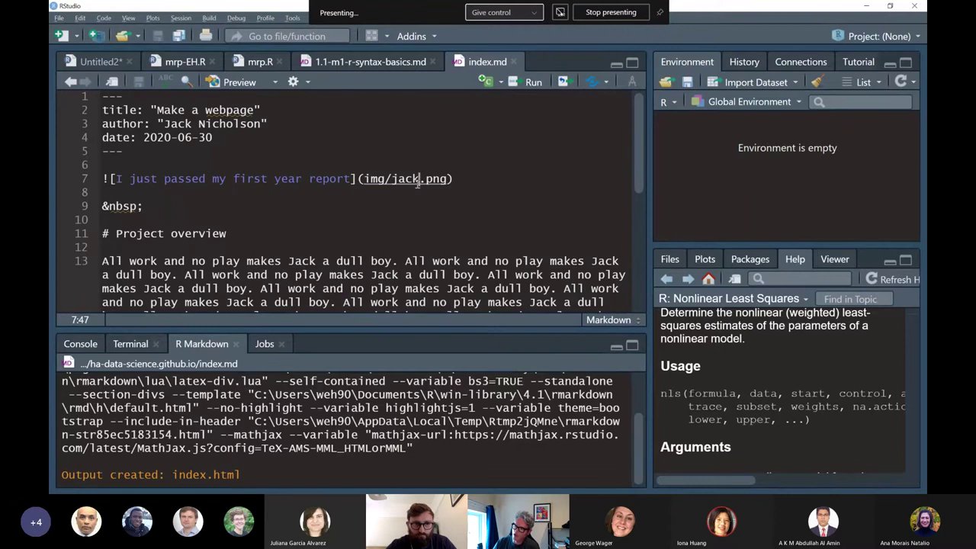
- Review the rest of index.md, from the project overview text to the dataset link, and return to its beginning
scroll(209, 240, down, 1)
drag(114, 206, 282, 274)
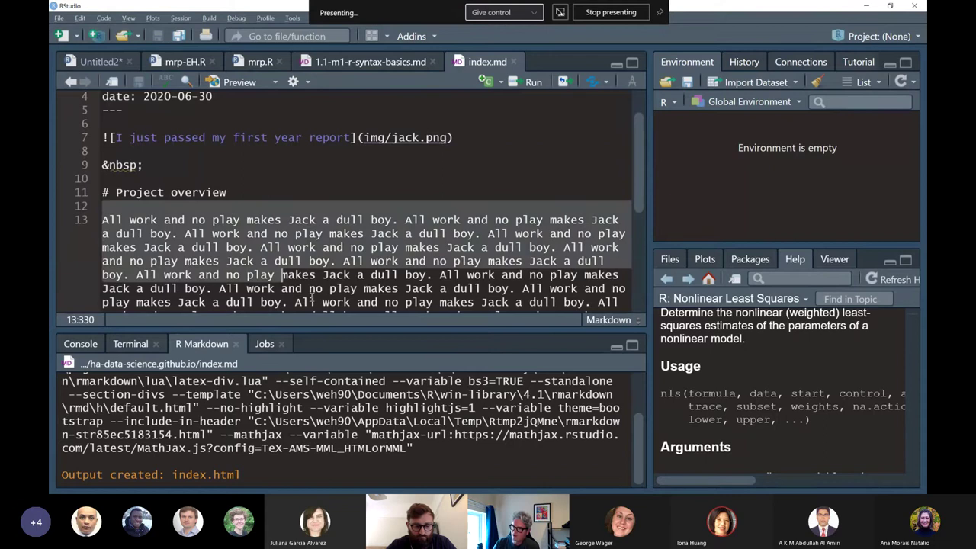
scroll(320, 267, down, 4)
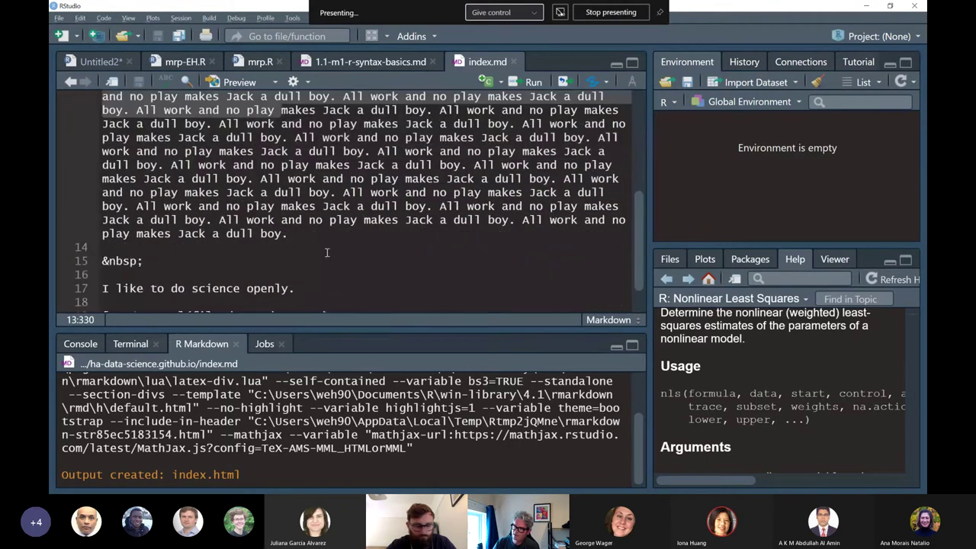
scroll(327, 252, down, 1)
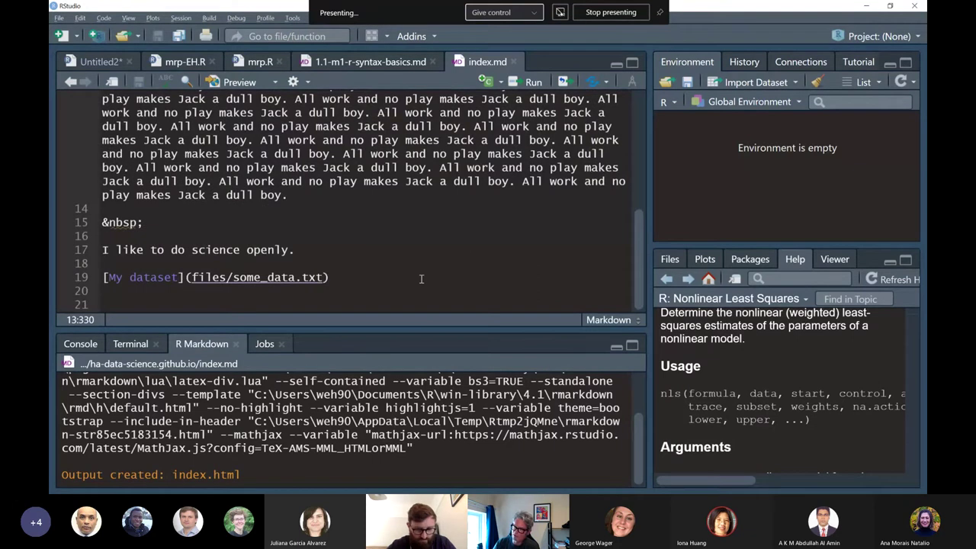
scroll(421, 279, up, 1)
scroll(421, 278, up, 5)
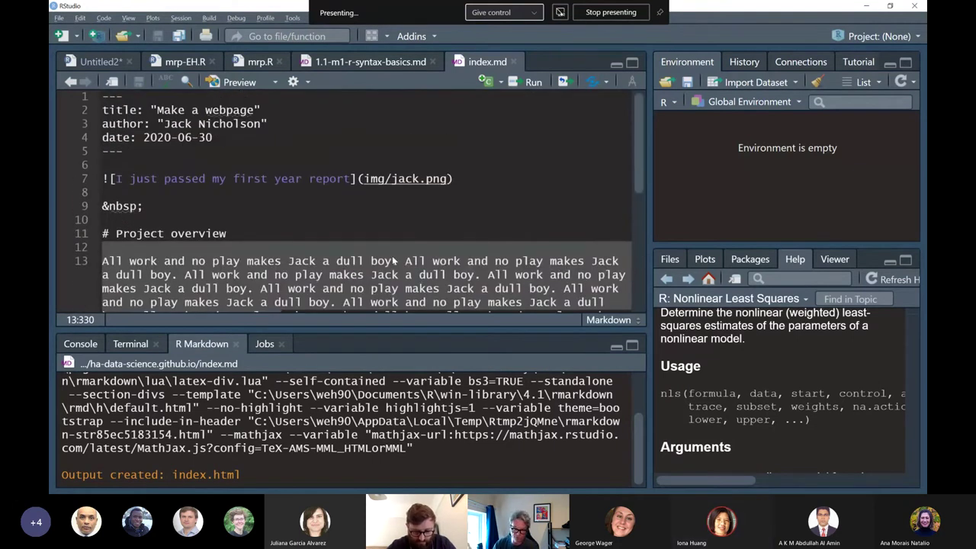
- Change the image path in index.md to img/jack2.png, save the file, and render its HTML preview
click(420, 179)
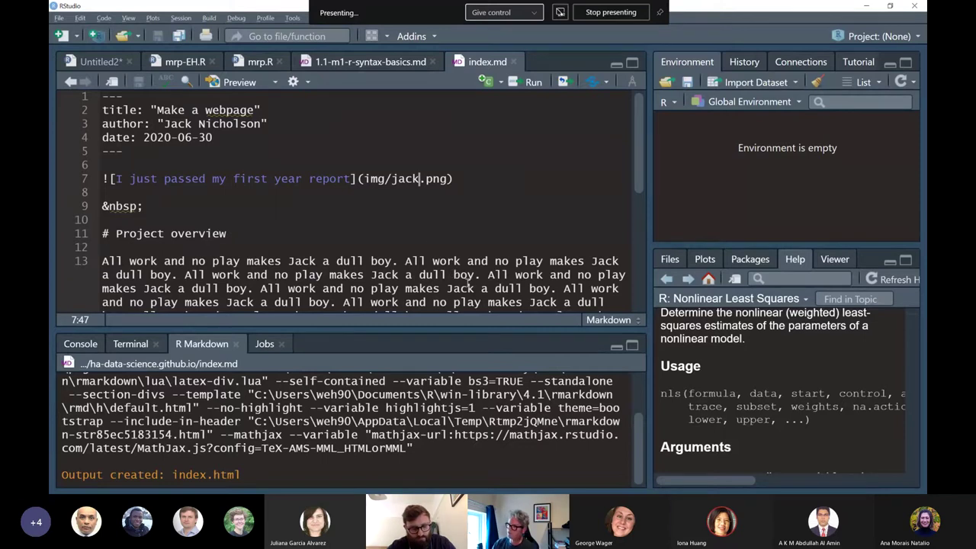
text(2)
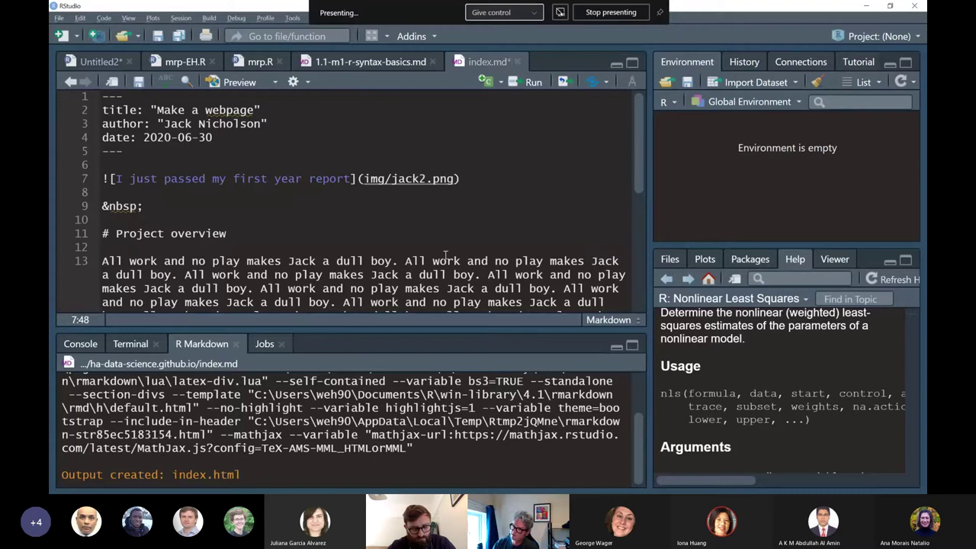
key(ctrl+s)
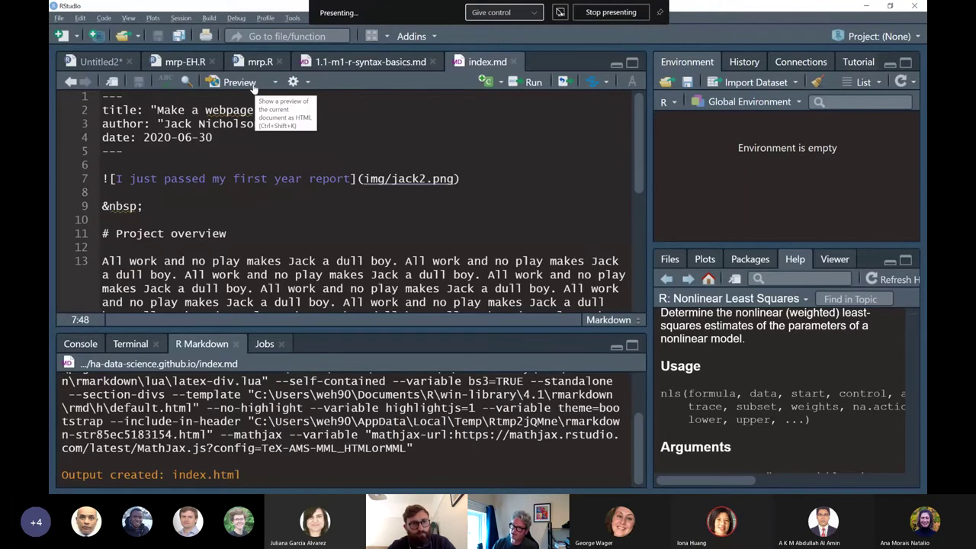
click(252, 84)
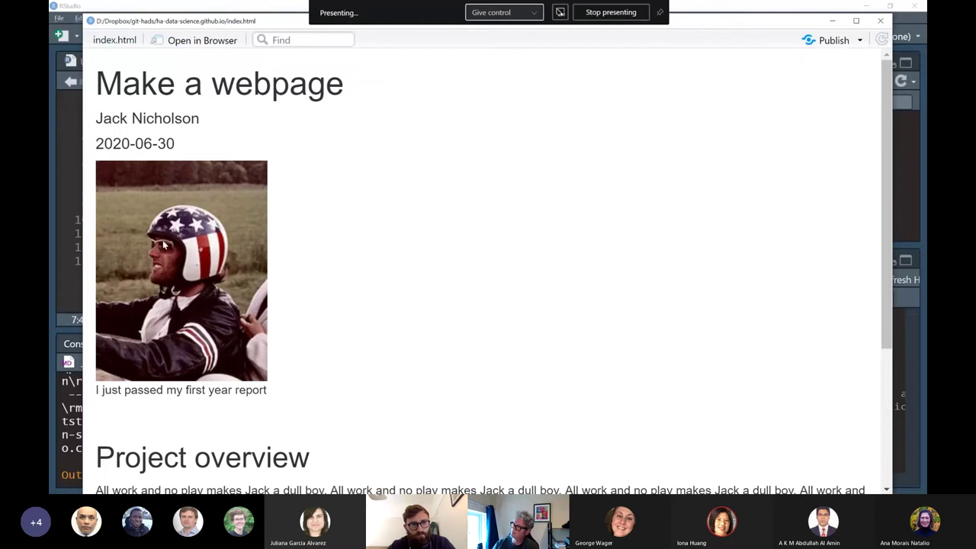
click(885, 22)
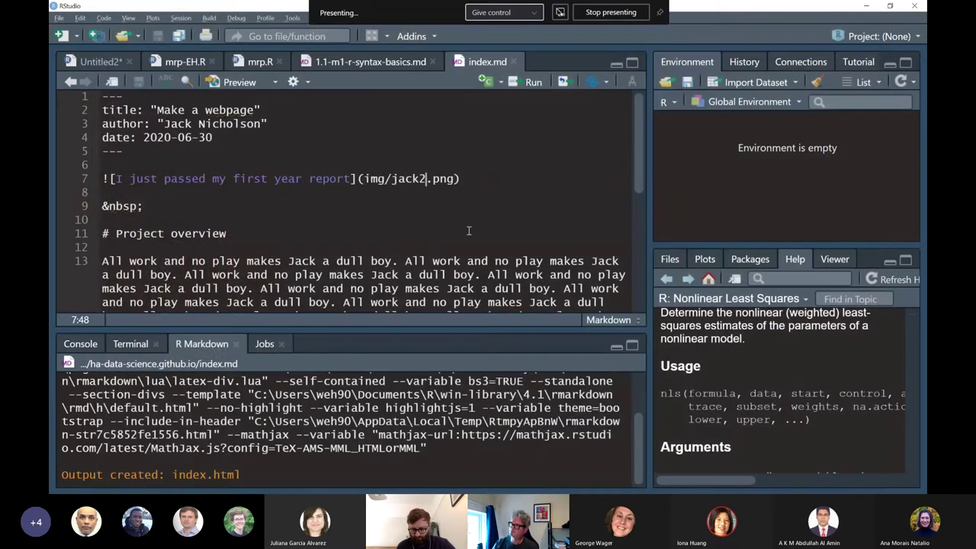
- Switch to GitHub Desktop and review the changes in index.md and index.html, including the large HTML diff
key(alt+Tab)
click(279, 180)
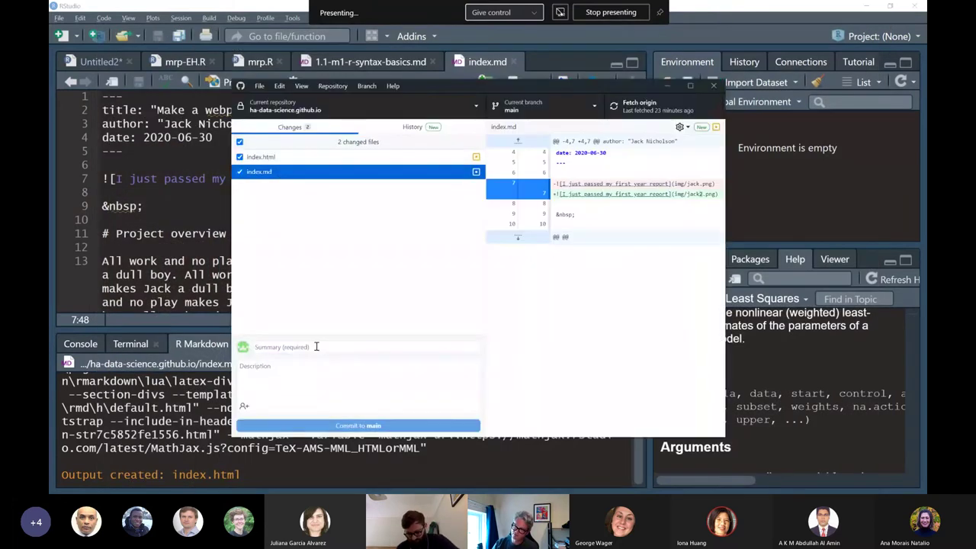
click(700, 200)
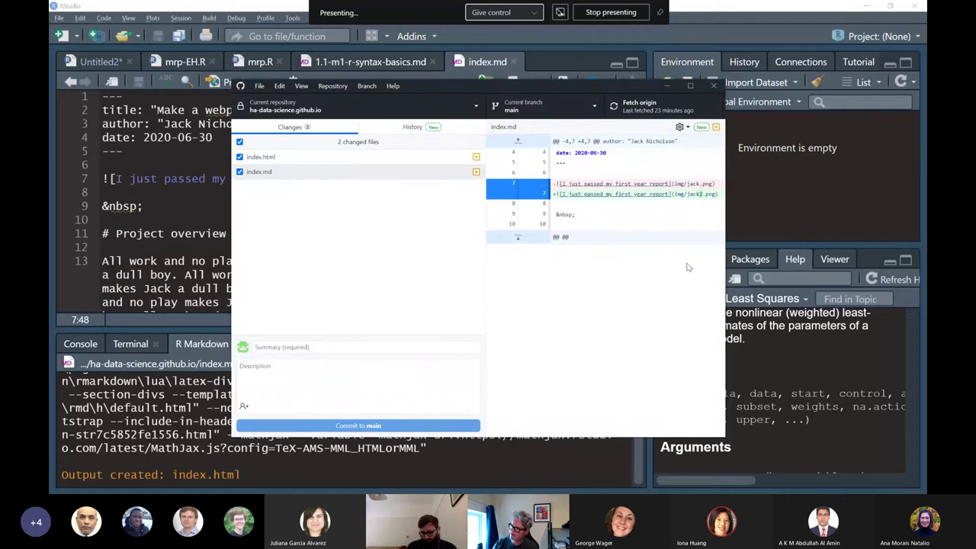
click(336, 157)
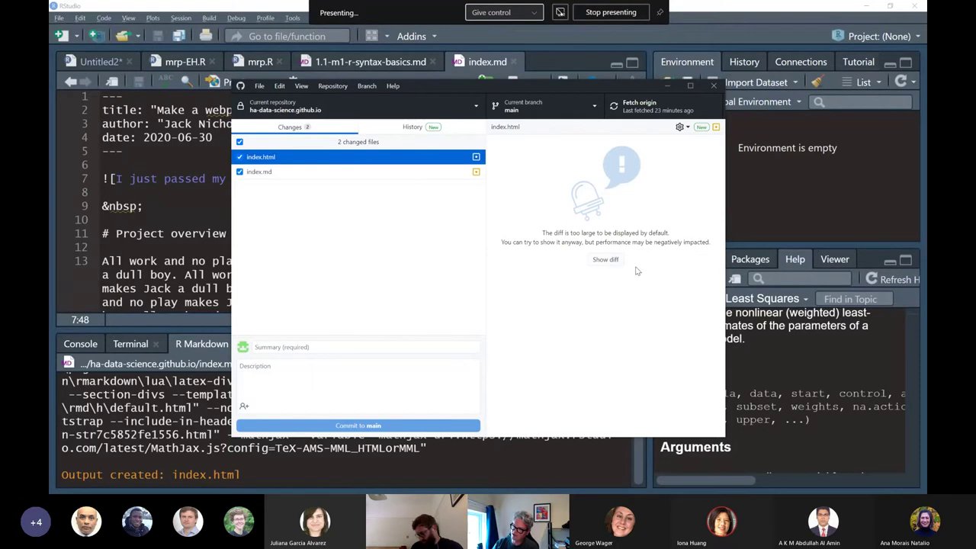
click(610, 277)
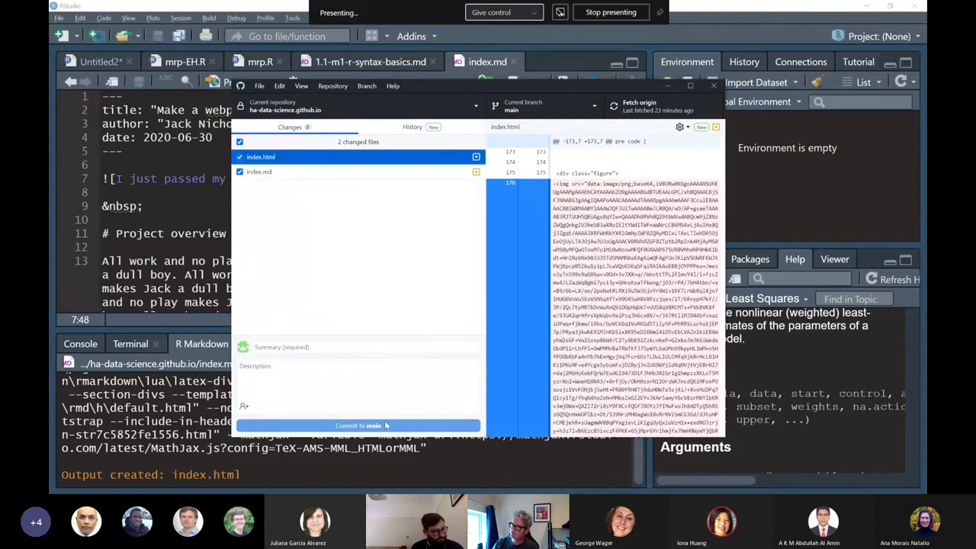
- Commit the index.html and index.md changes to main with the summary "change" and push them to origin
click(317, 349)
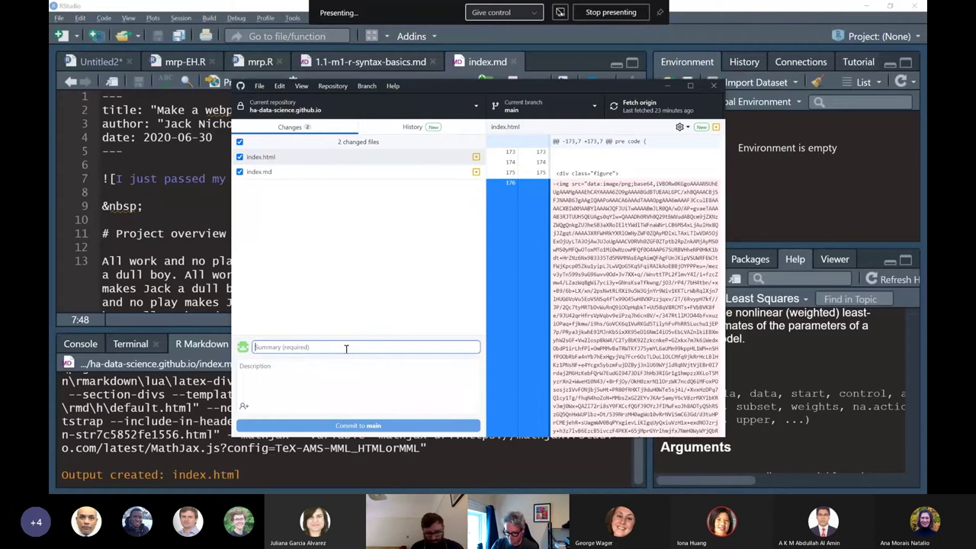
text(change)
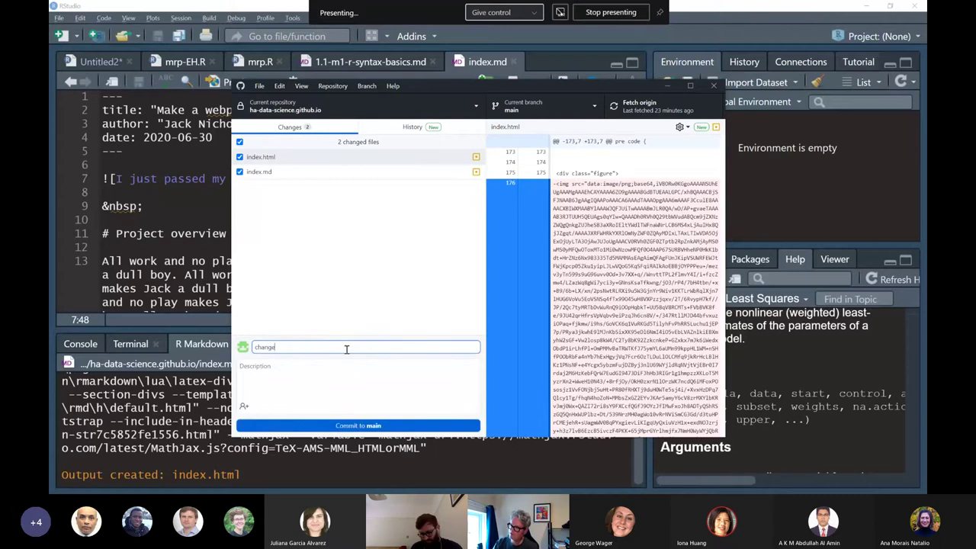
click(370, 427)
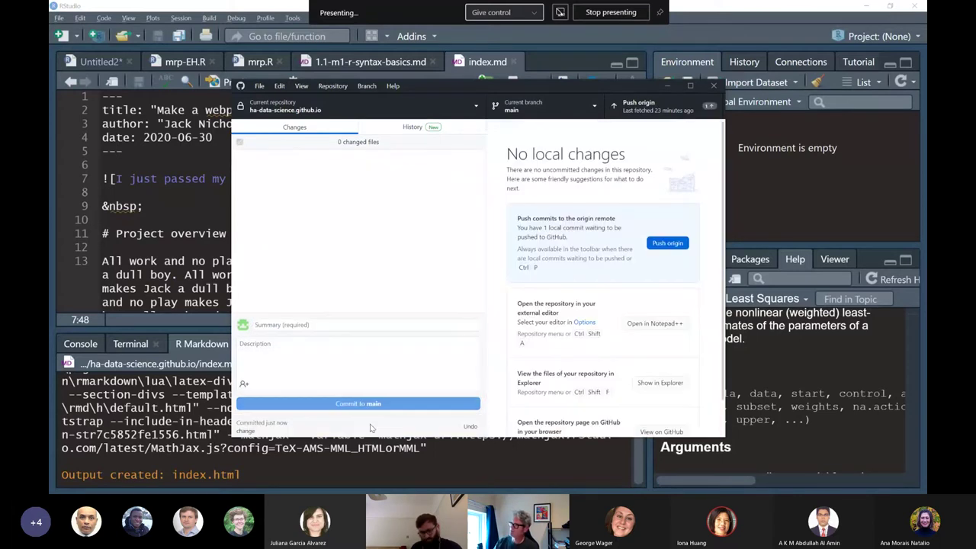
click(668, 242)
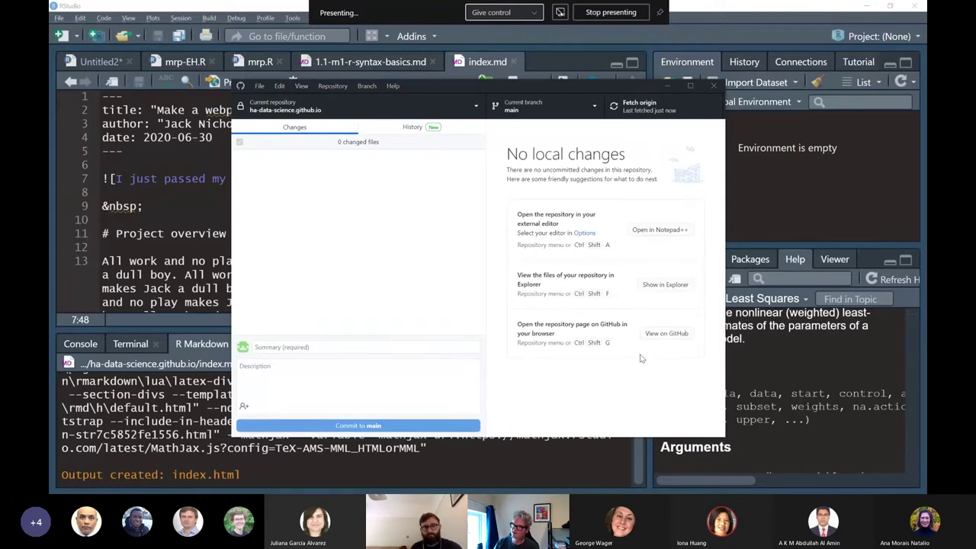
- Switch to the browser and open the code page of the ha-data-science.github.io repository to check the pushed files
key(alt+Tab)
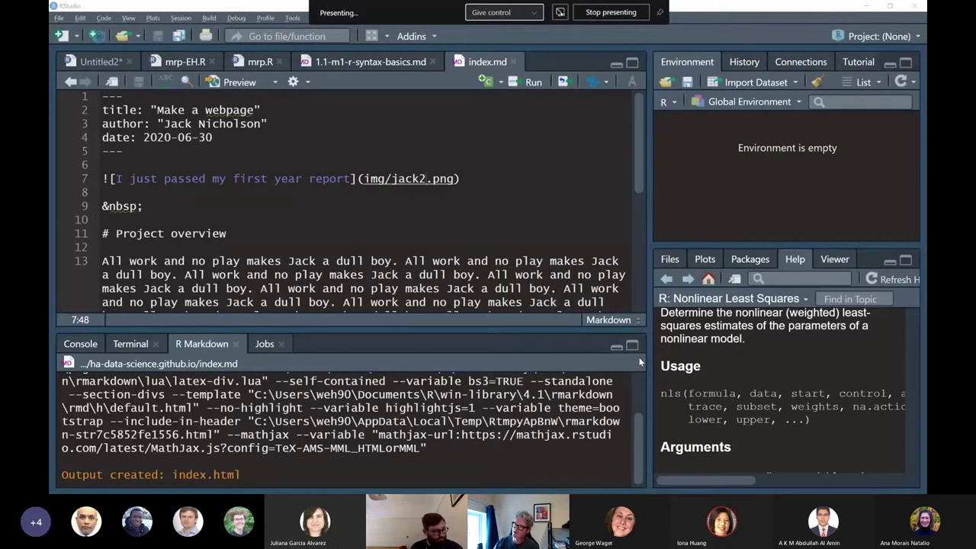
key(alt+Tab)
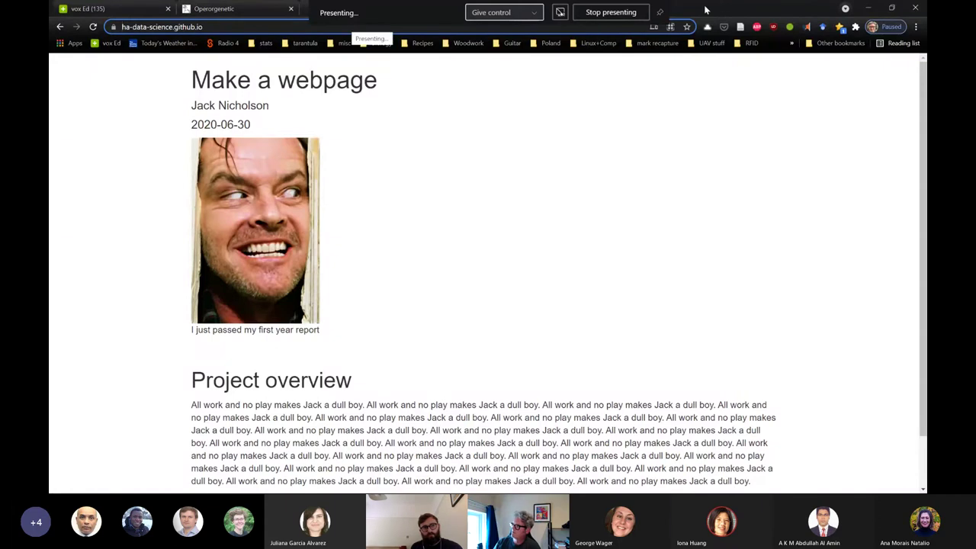
key(super+Down)
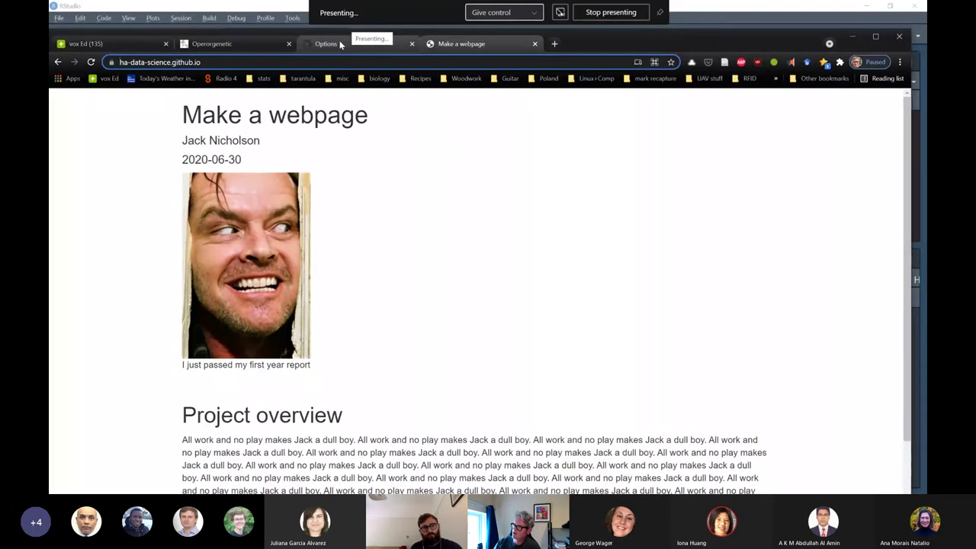
click(335, 43)
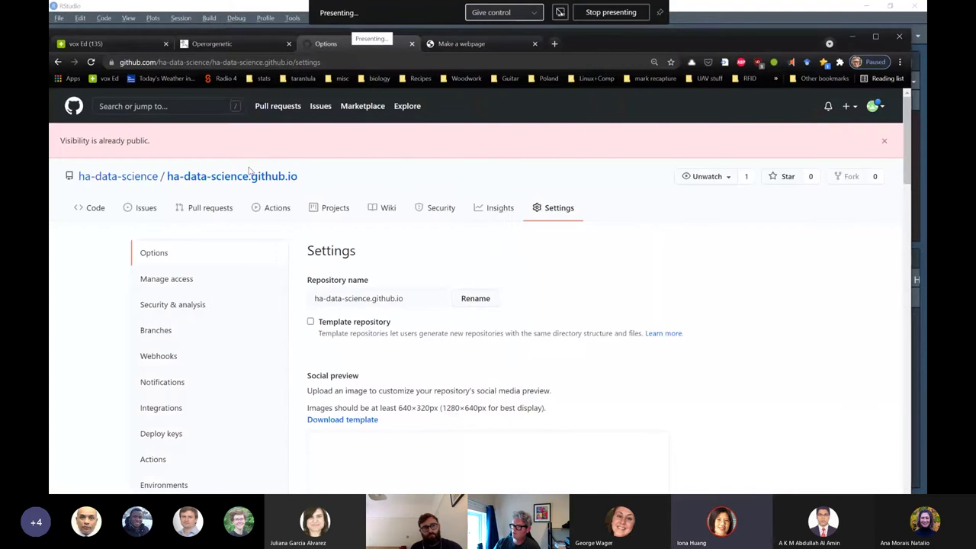
key(F5)
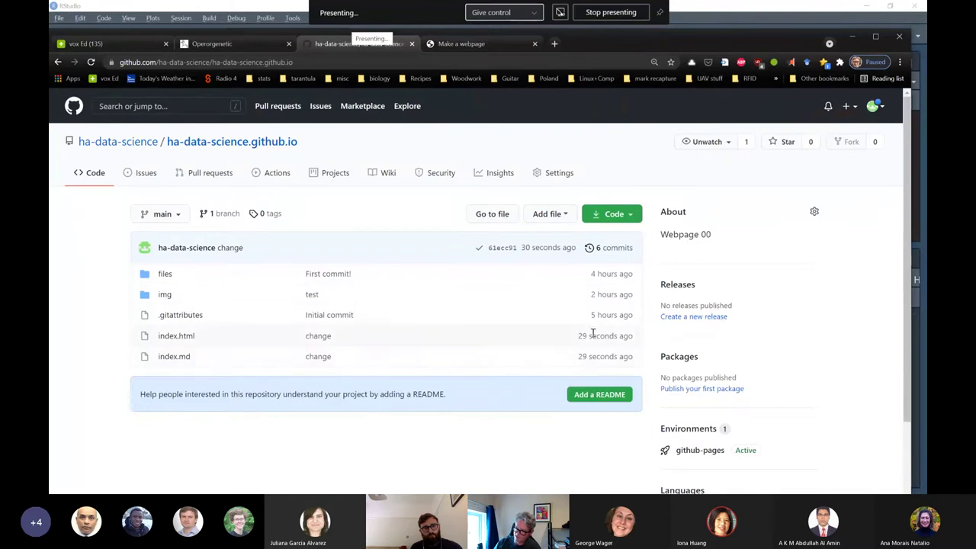
double_click(615, 43)
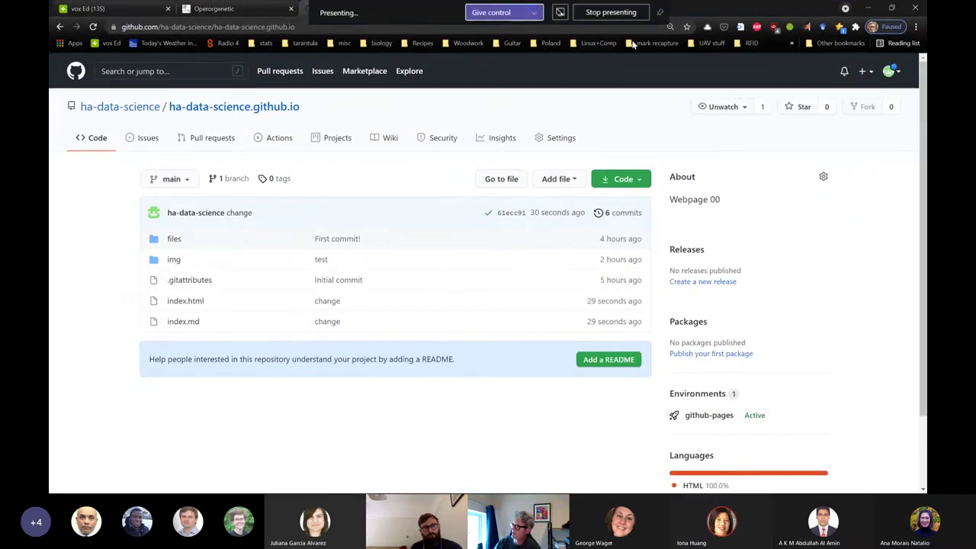
drag(730, 11, 720, 31)
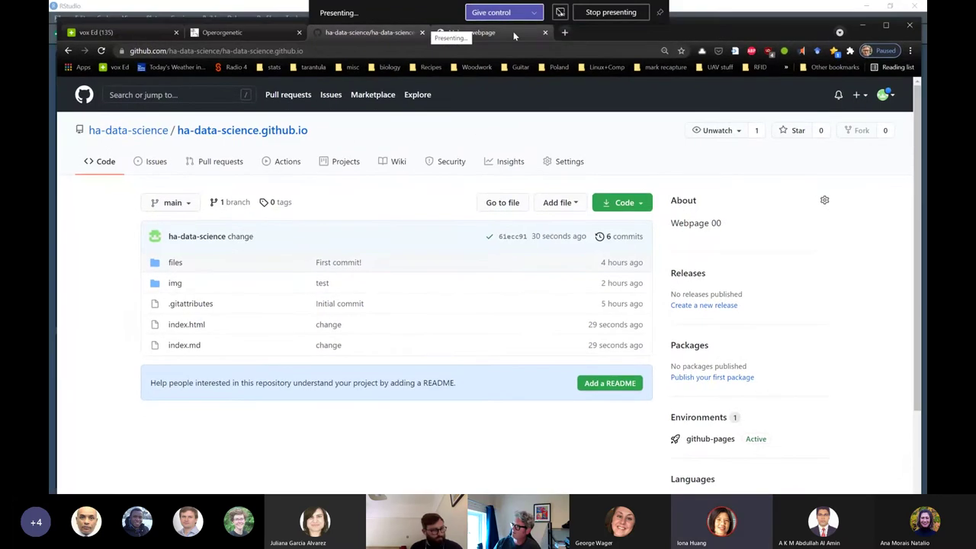
- Show the published "Make a webpage" site, checking its image and its ha-data-science.github.io address
click(513, 31)
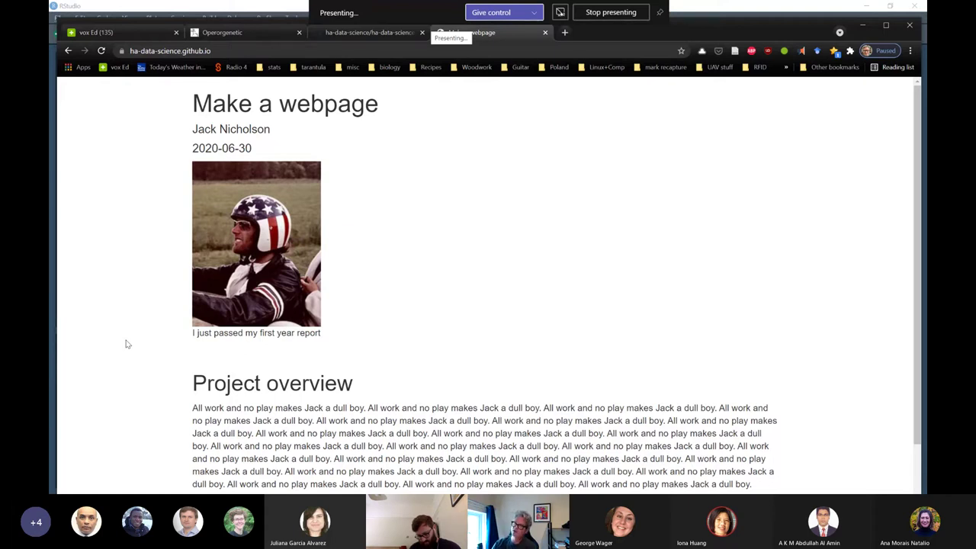
key(ctrl+l)
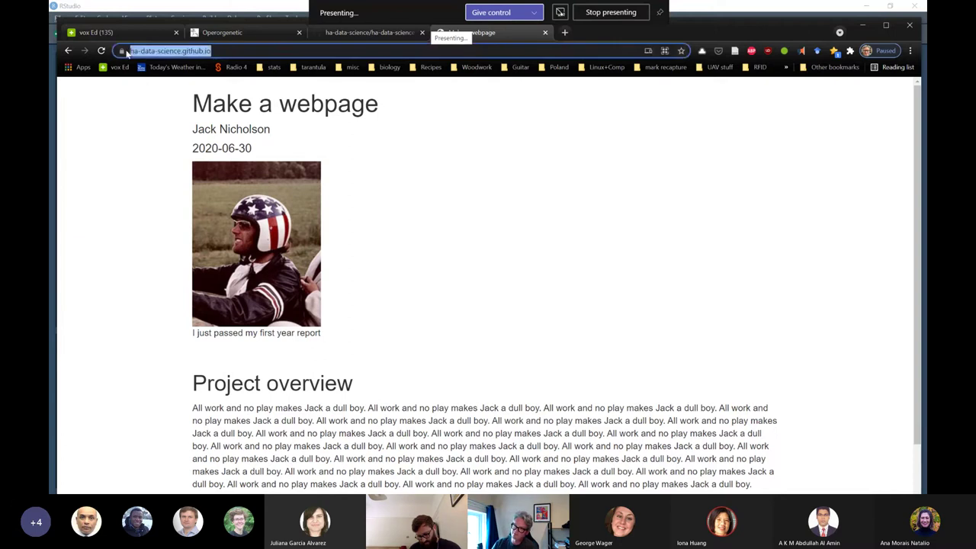
click(176, 51)
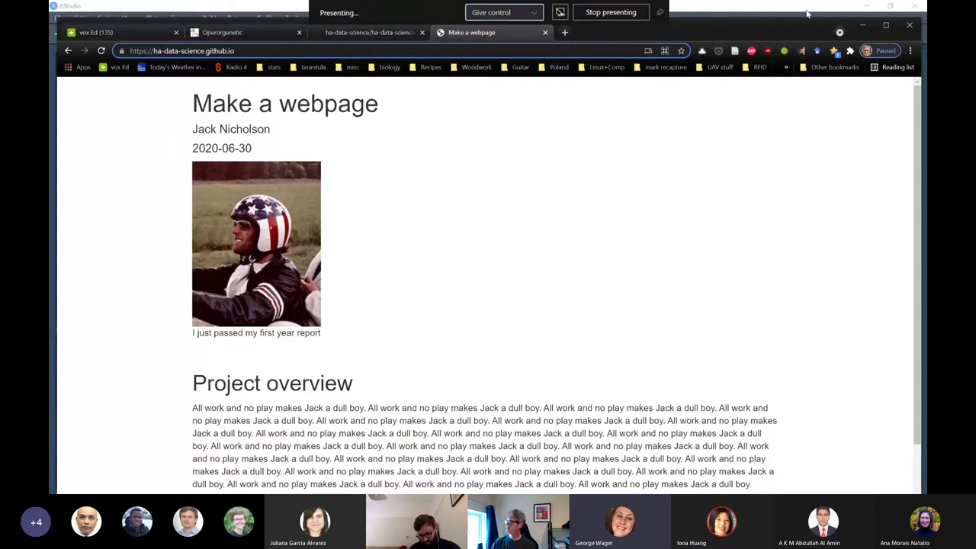
click(885, 27)
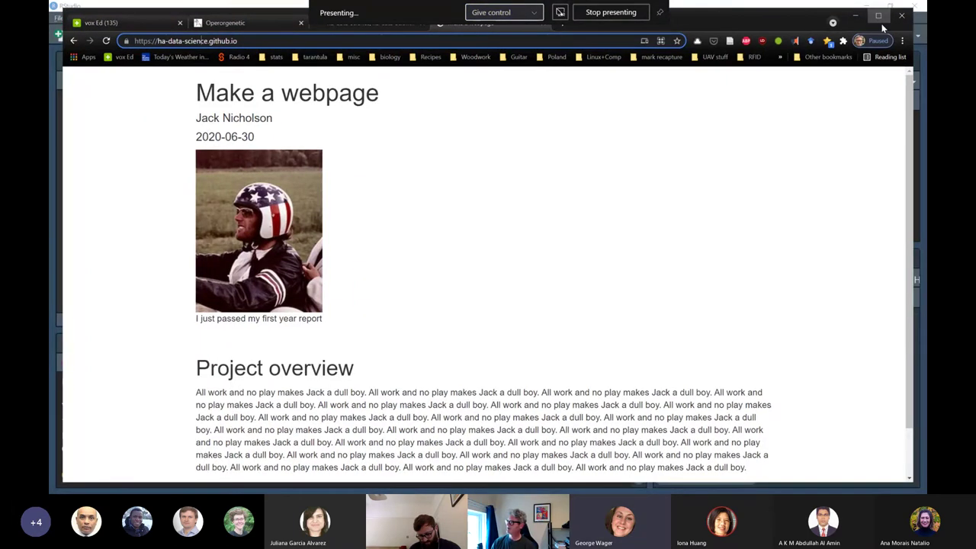
double_click(759, 11)
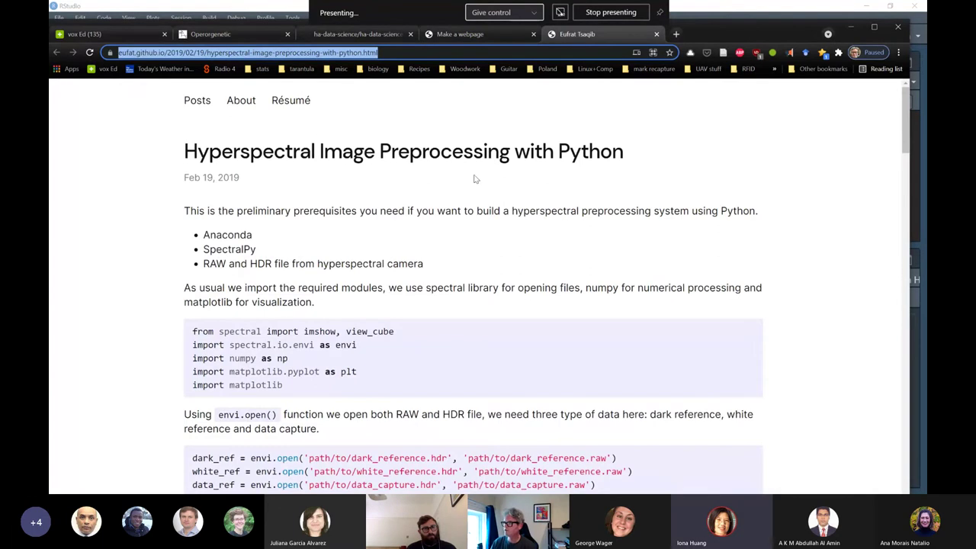
- Remove the article path from the example blog's address and load the site's home page
click(214, 53)
drag(191, 53, 439, 50)
key(BackSpace)
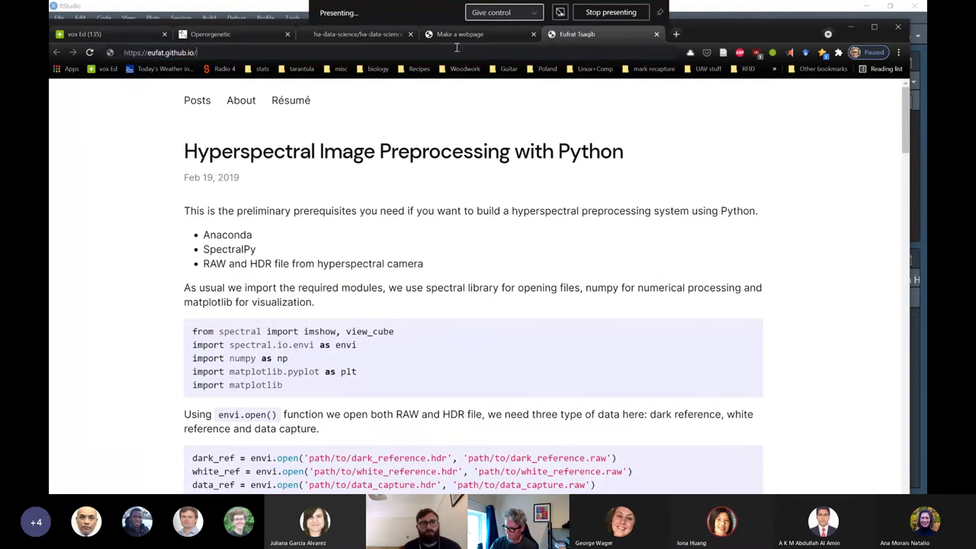
key(Return)
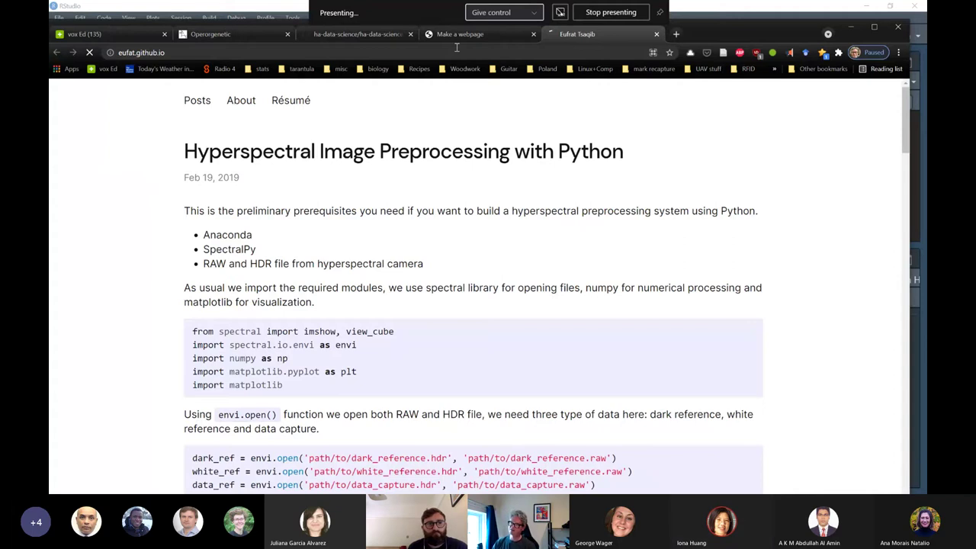
- Enlarge the example blog's home page, look through its list of posts and return to the beginning
key(ctrl+plus)
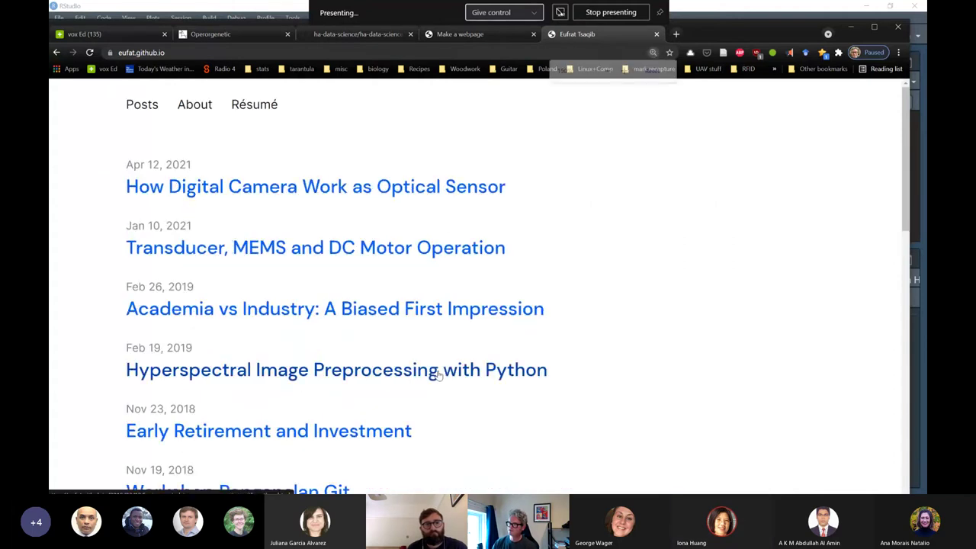
key(ctrl+plus)
key(ctrl+minus)
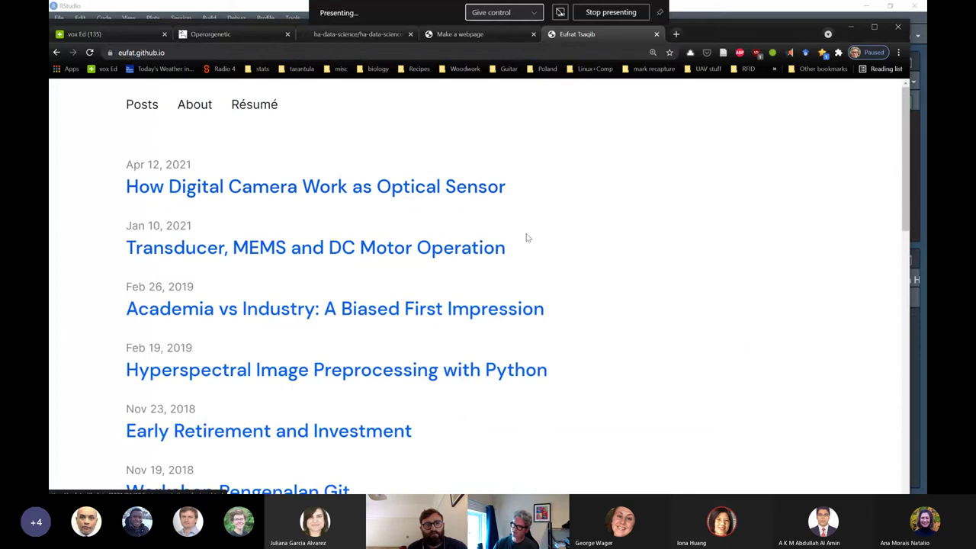
scroll(526, 238, down, 1)
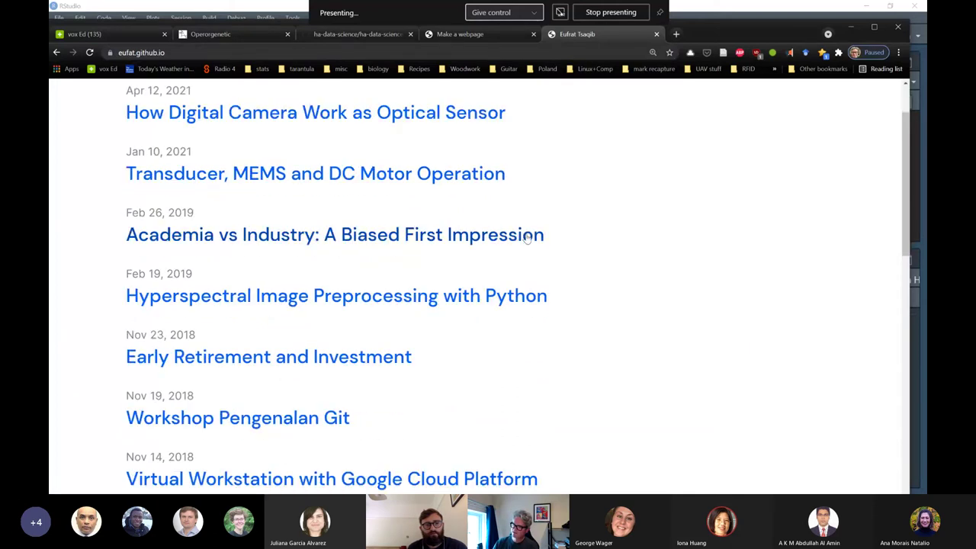
scroll(526, 238, down, 2)
scroll(526, 238, down, 5)
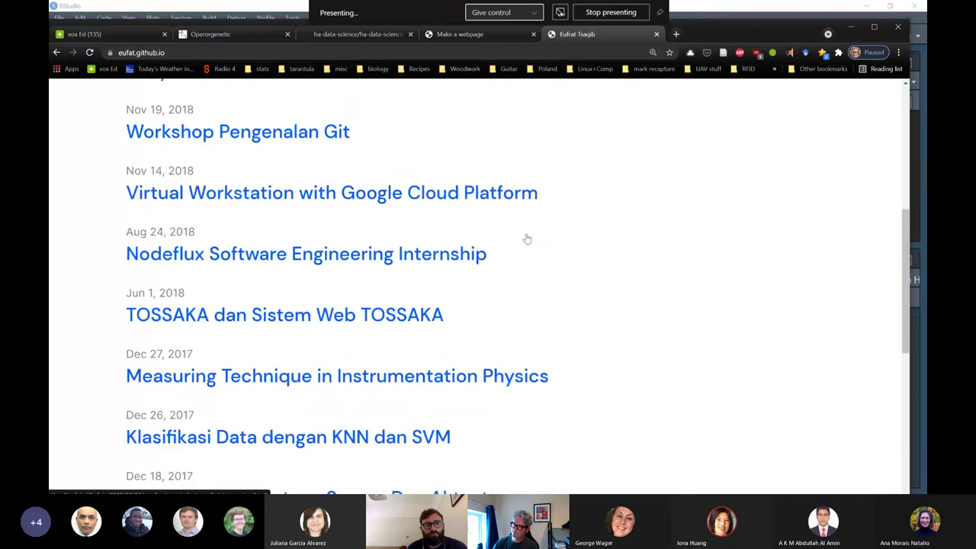
scroll(526, 239, up, 5)
scroll(526, 239, up, 4)
- View the example blog's About page and résumé PDF, and go back to the About page
click(194, 103)
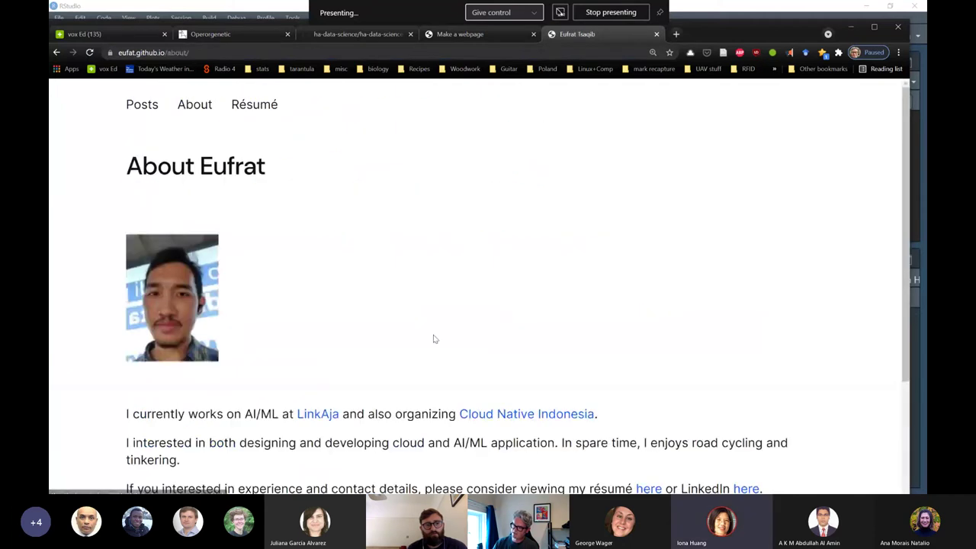
scroll(425, 348, down, 2)
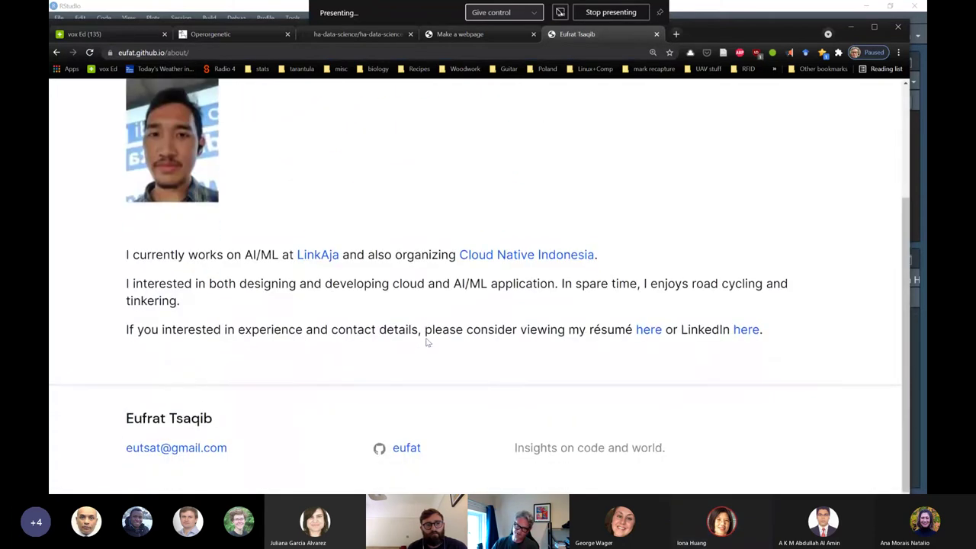
scroll(442, 336, up, 2)
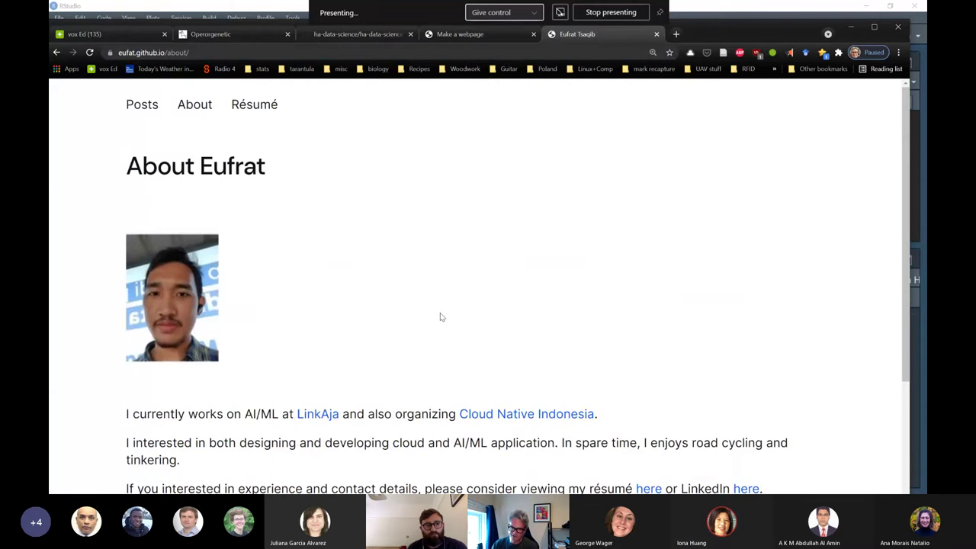
click(245, 108)
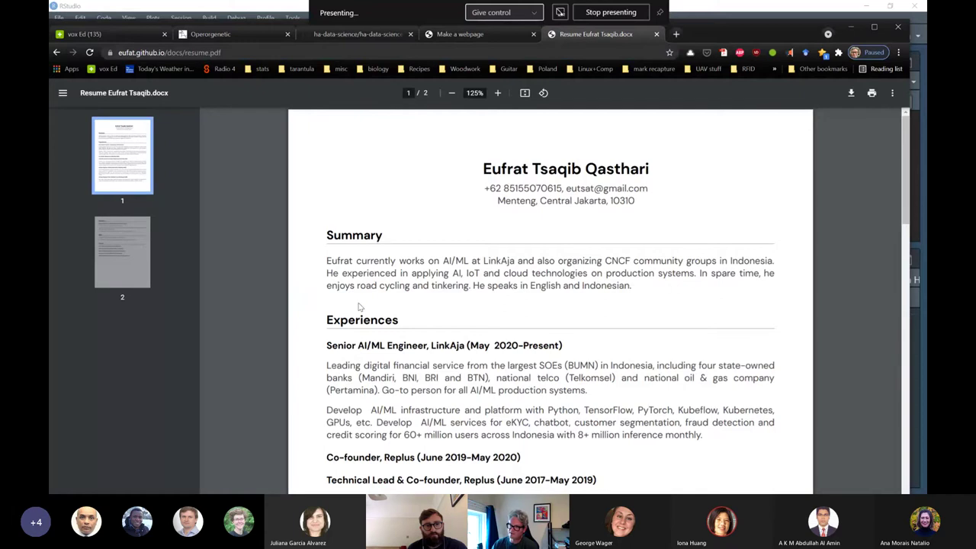
click(57, 52)
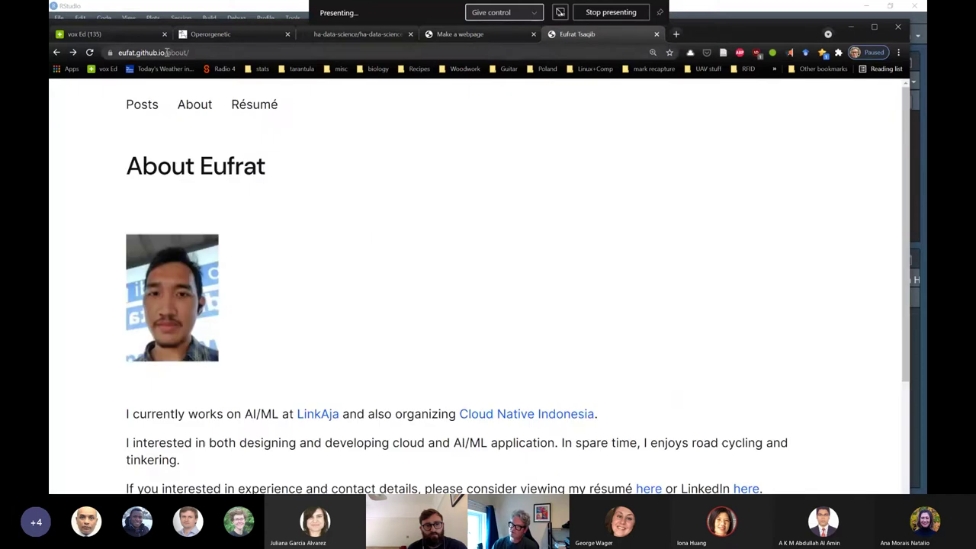
- Trim the About page's address to the root github.io address and highlight its username part and the full address
drag(190, 52, 240, 69)
key(BackSpace)
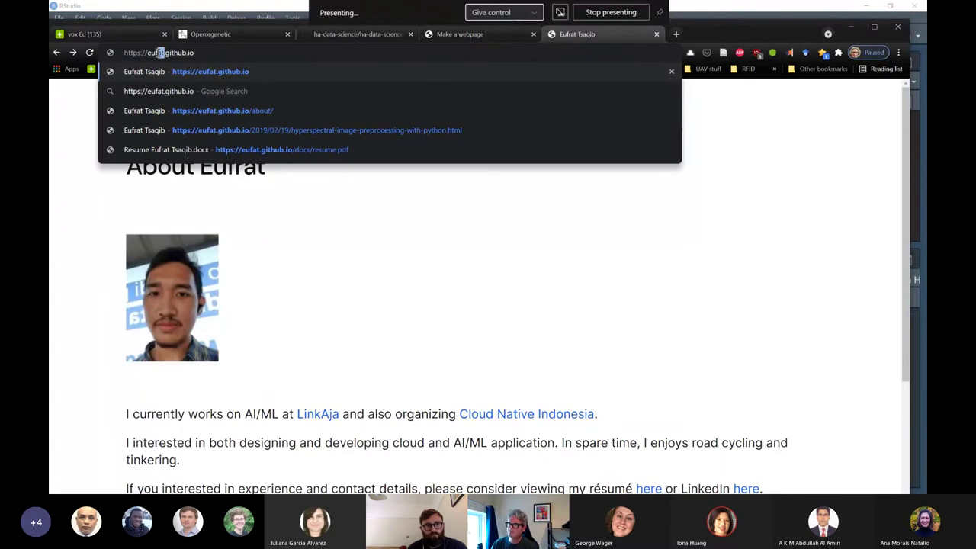
double_click(159, 53)
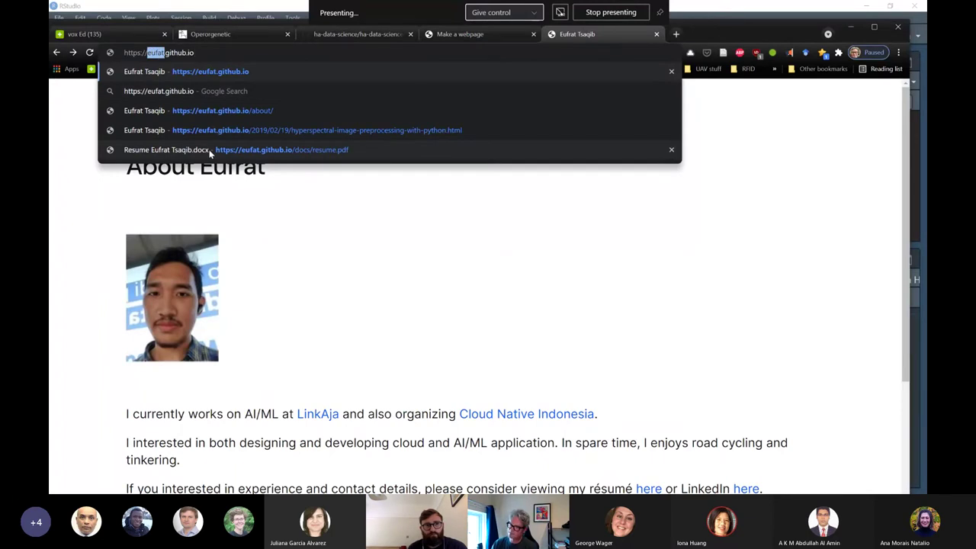
click(221, 52)
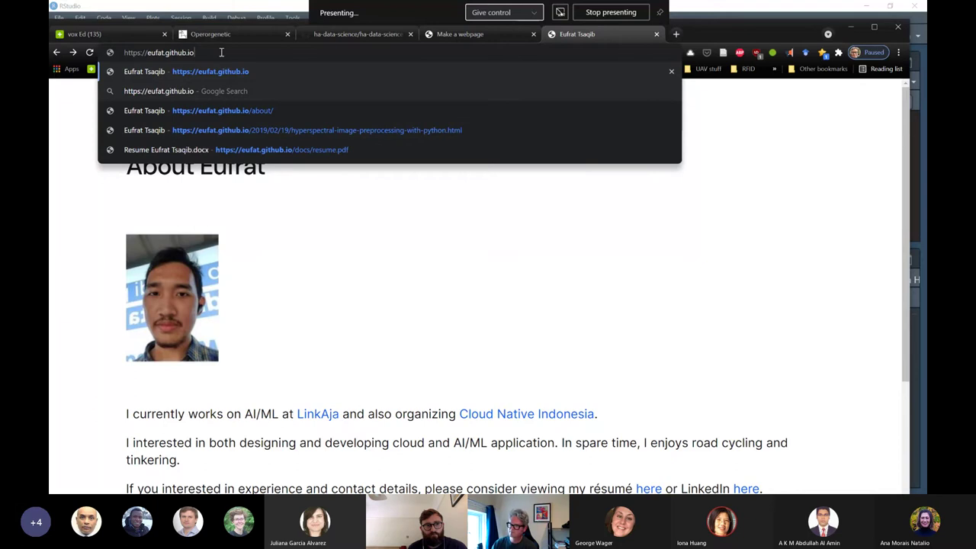
drag(221, 52, 68, 58)
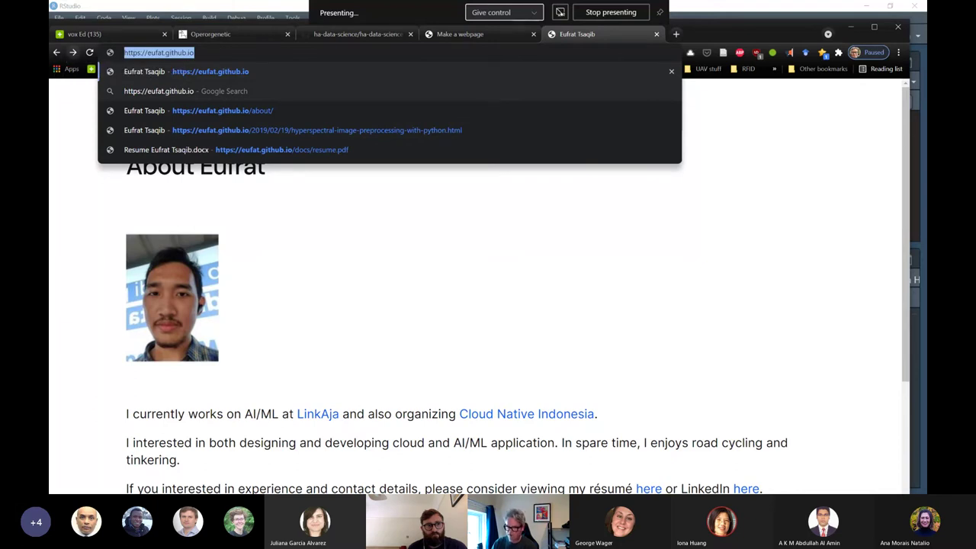
key(alt+Tab)
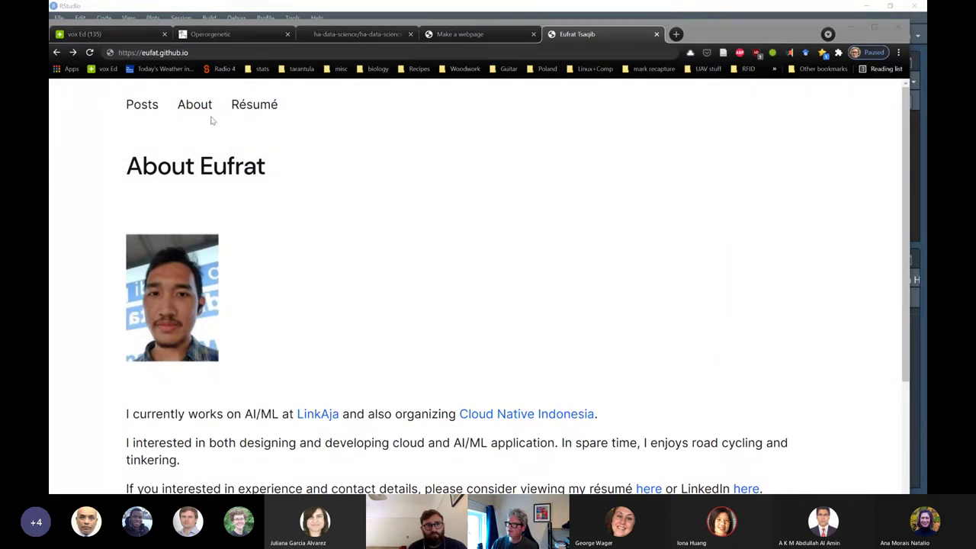
click(160, 53)
click(160, 53)
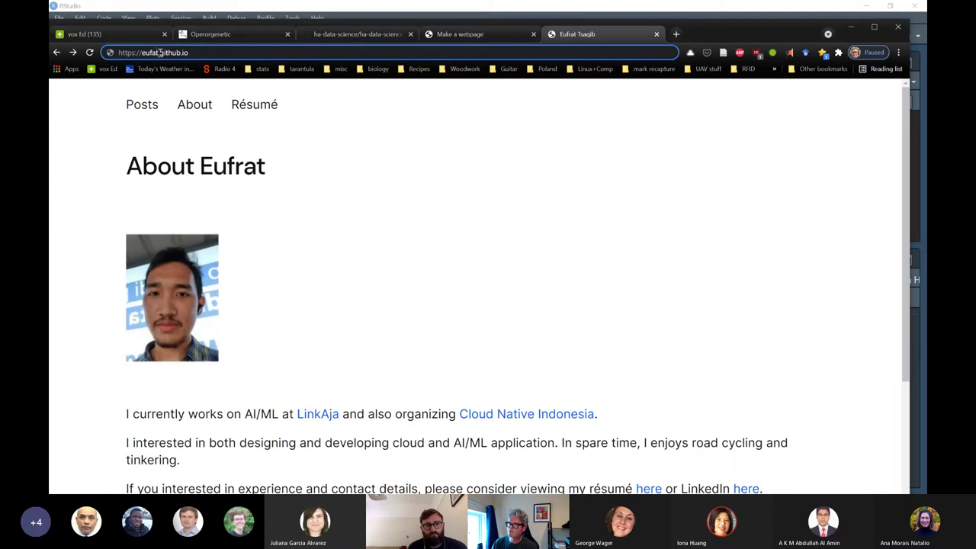
drag(159, 53, 142, 52)
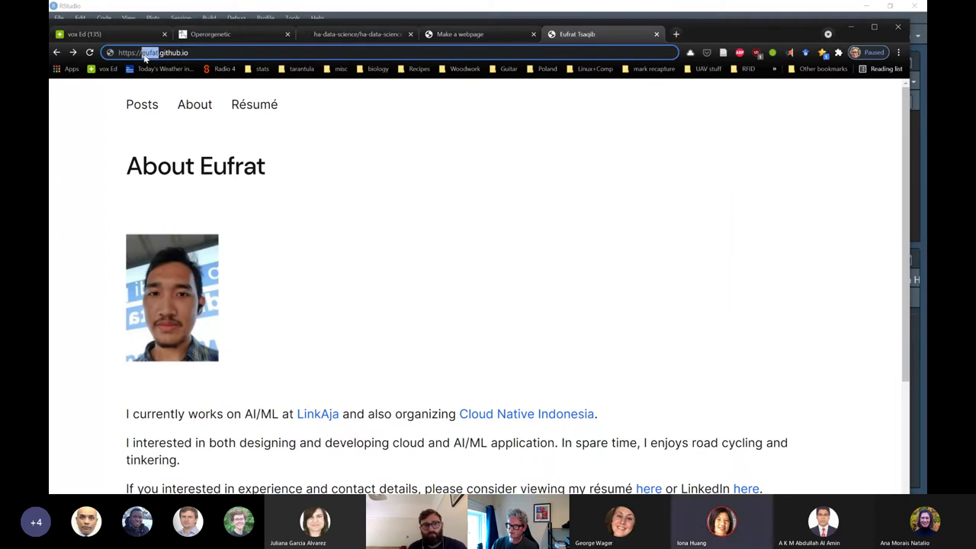
key(ctrl+a)
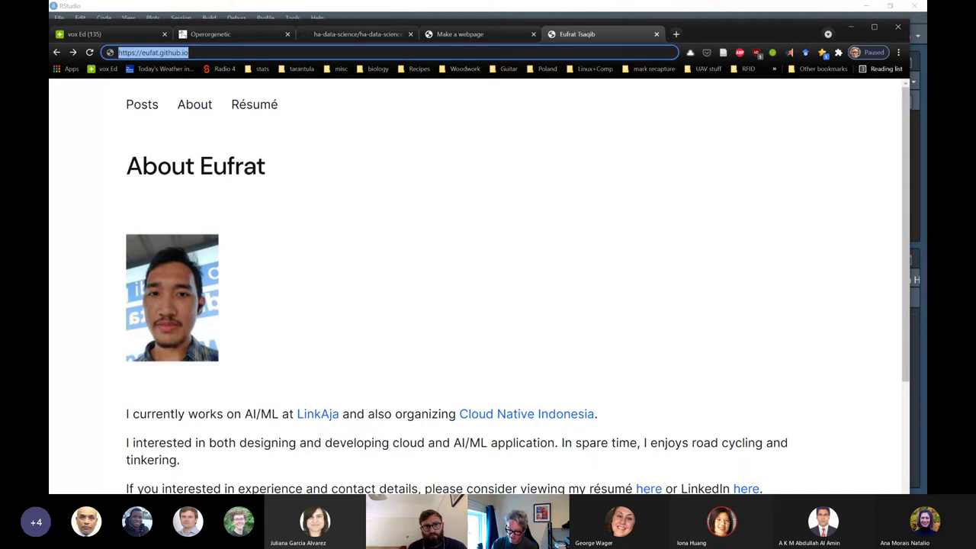
- Load the example blog owner's profile on github.com, view its list of repositories and enlarge the page
text(g)
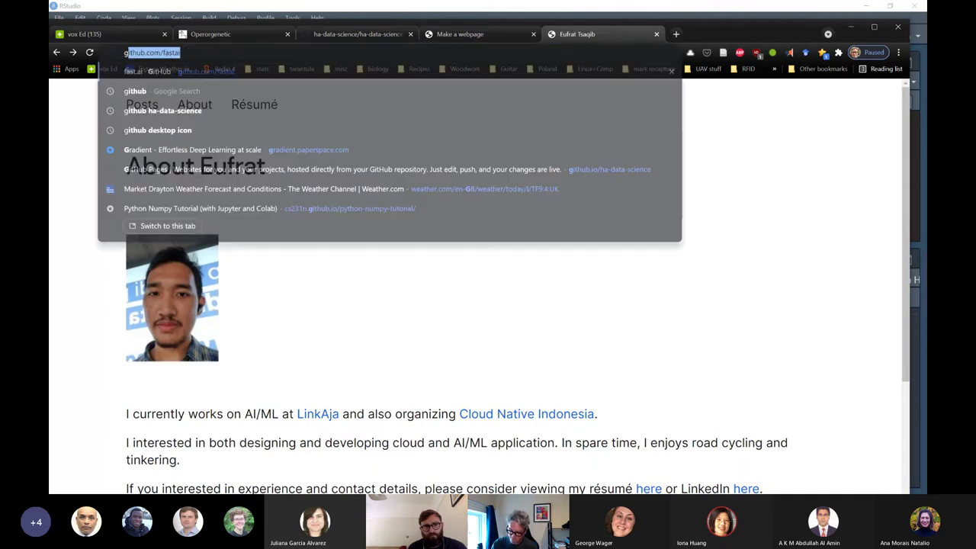
text(ithub.com/eufat)
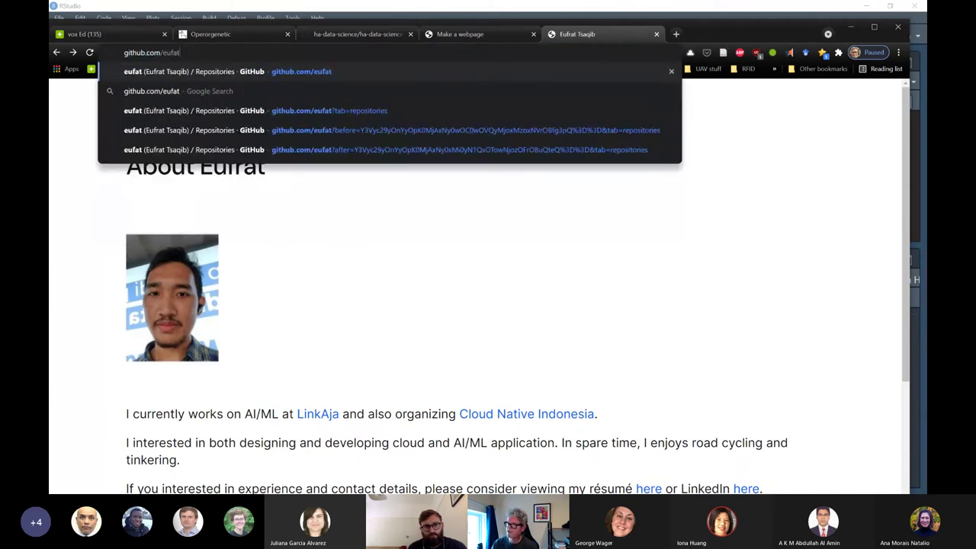
key(Return)
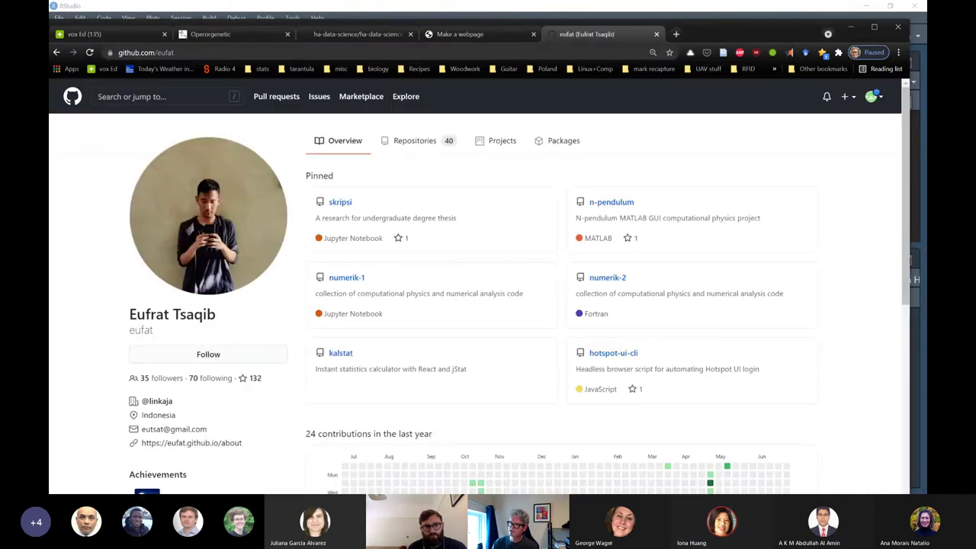
click(425, 147)
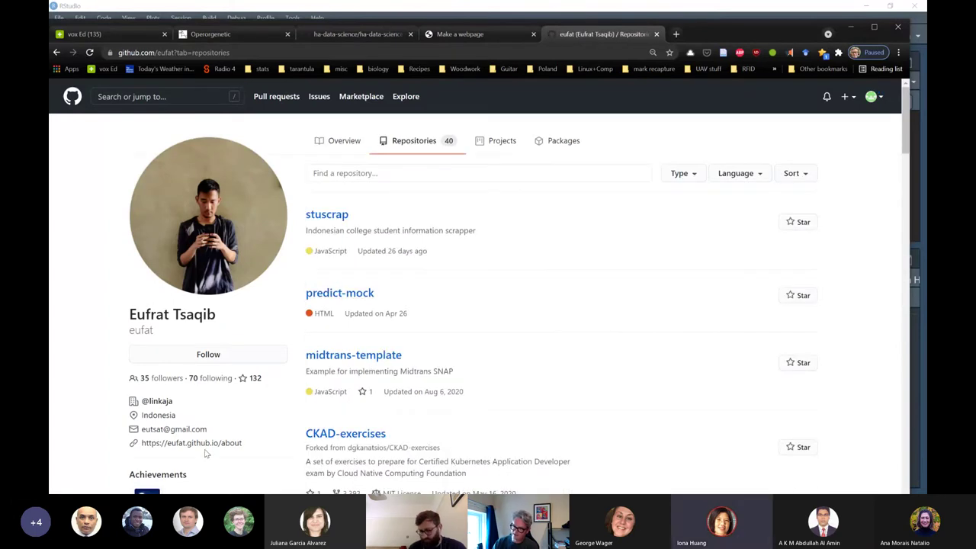
scroll(206, 450, down, 1)
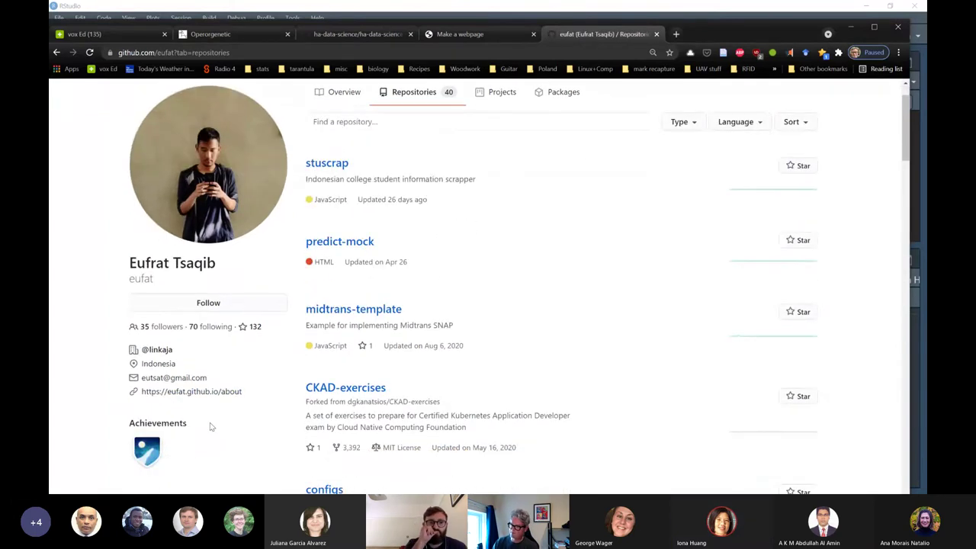
key(ctrl+plus)
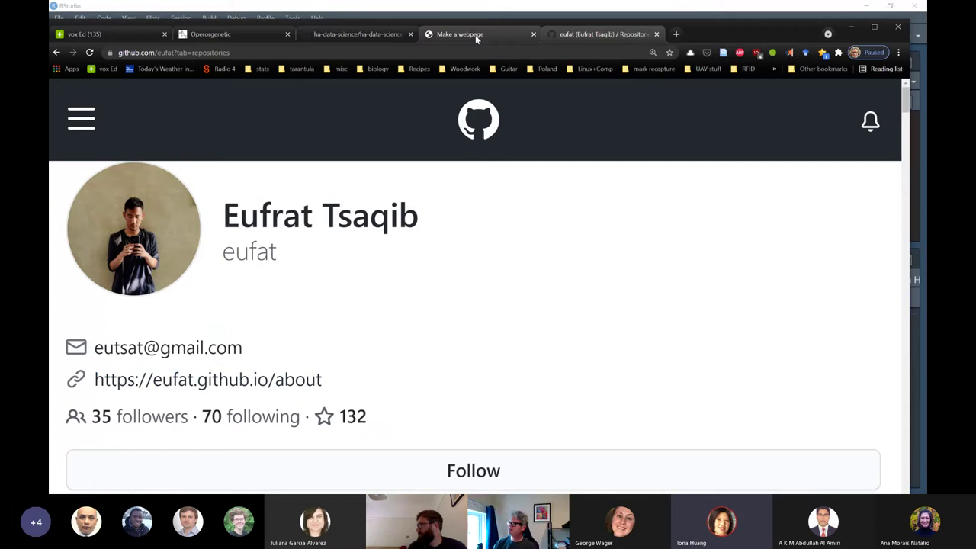
click(635, 16)
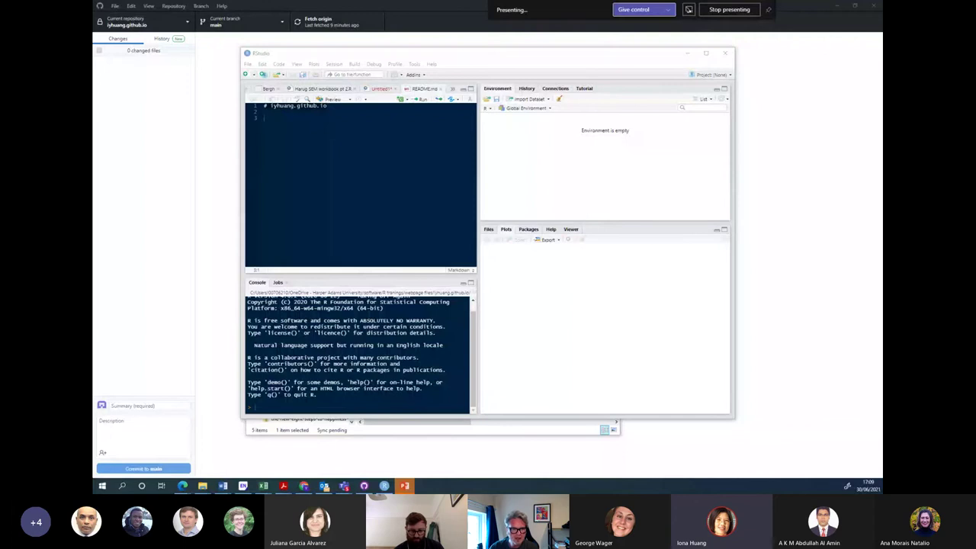
drag(605, 58, 586, 79)
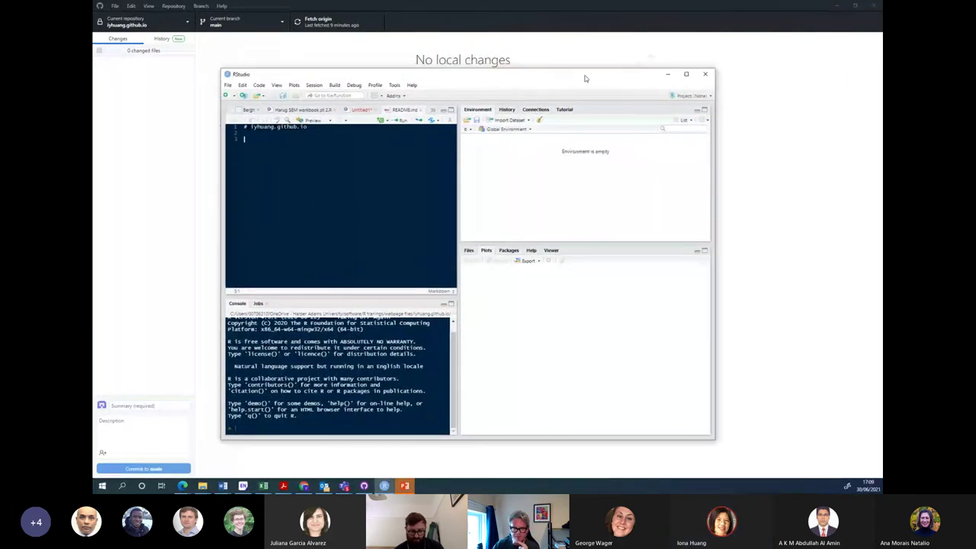
click(317, 149)
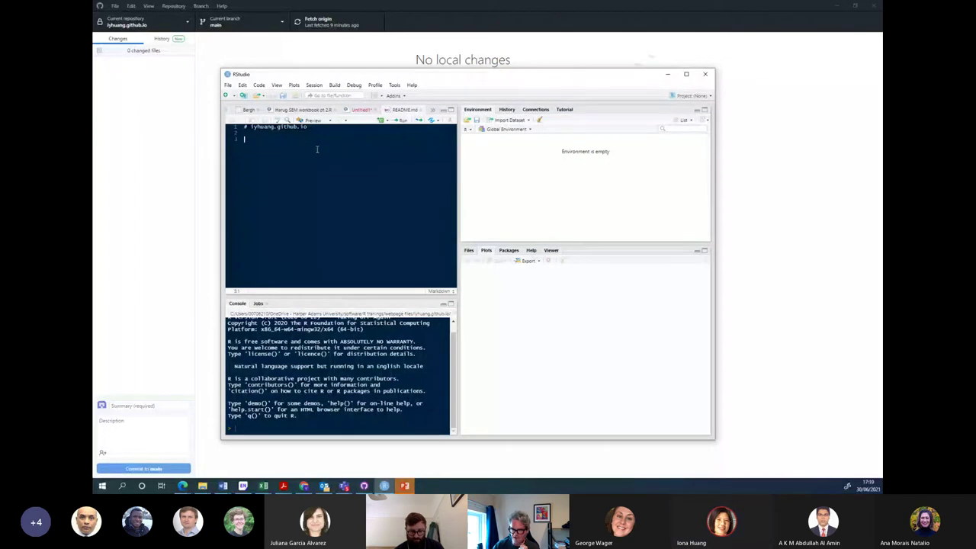
click(227, 85)
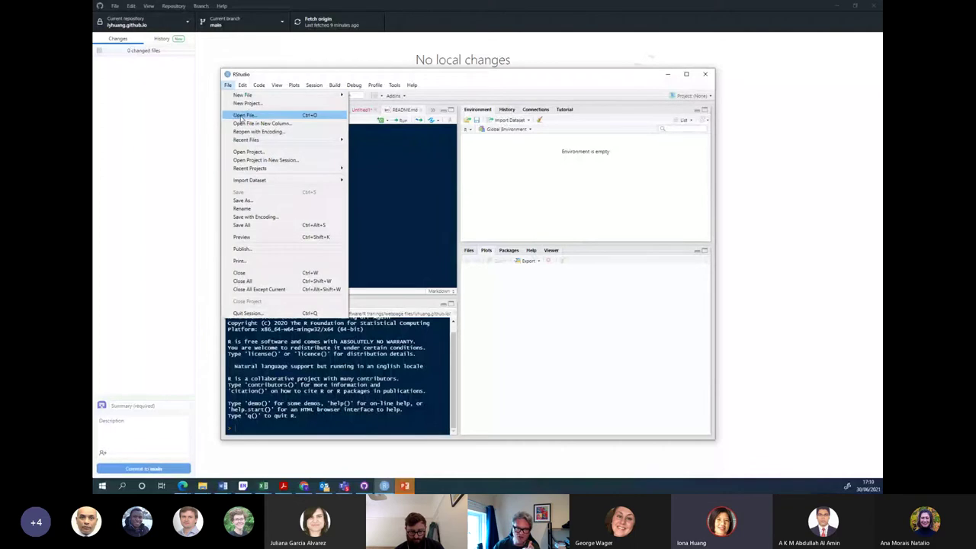
click(243, 114)
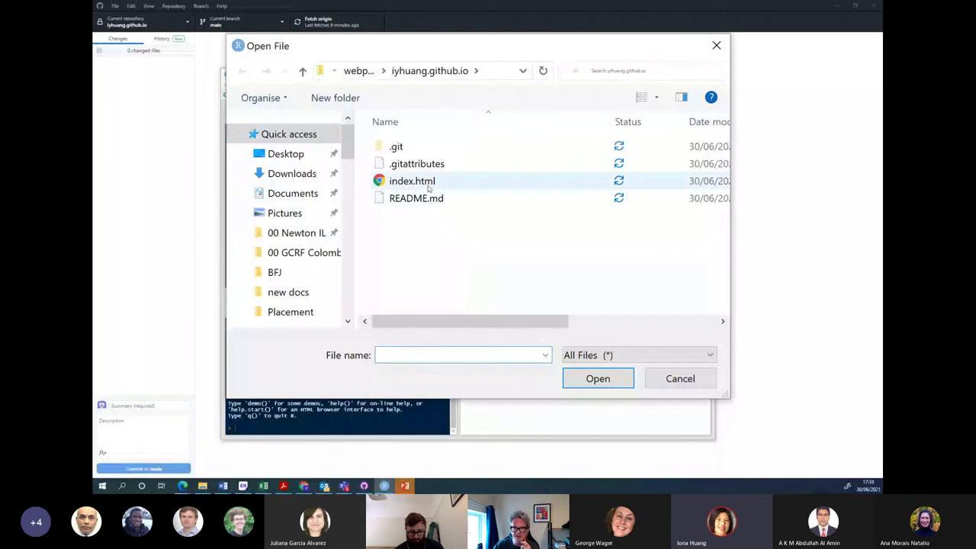
click(357, 71)
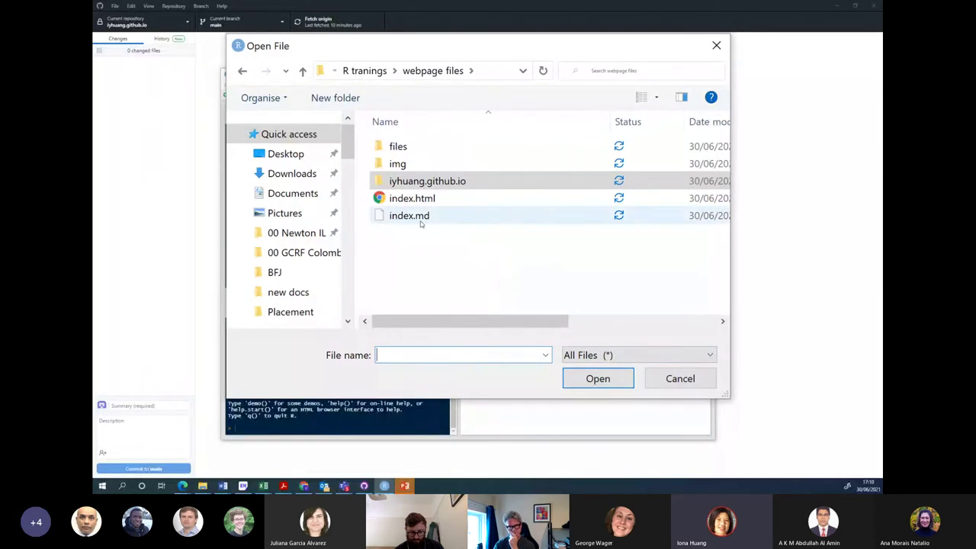
click(680, 378)
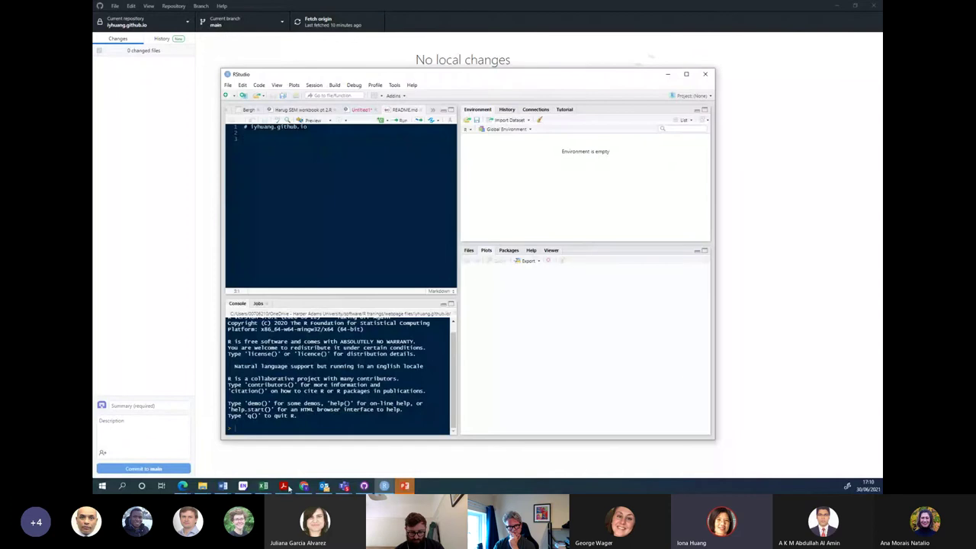
- Switch to File Explorer and copy index.md from the webpage files folder into the github.io repository folder inside it
click(208, 486)
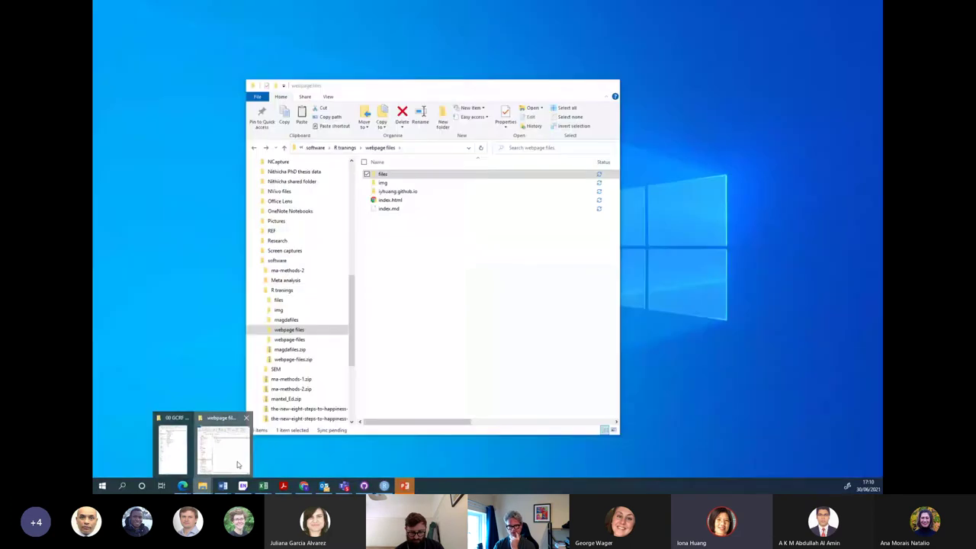
click(242, 464)
click(392, 211)
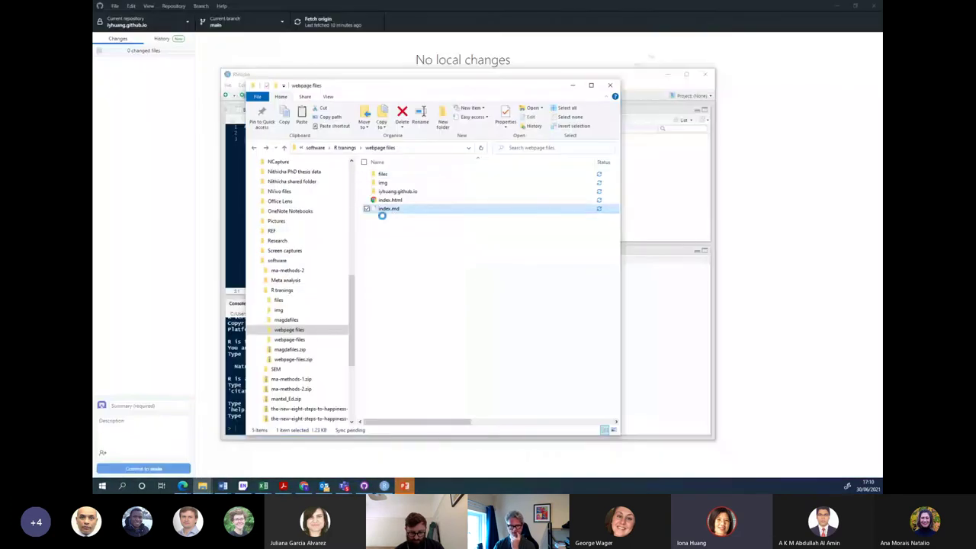
right_click(392, 211)
click(405, 184)
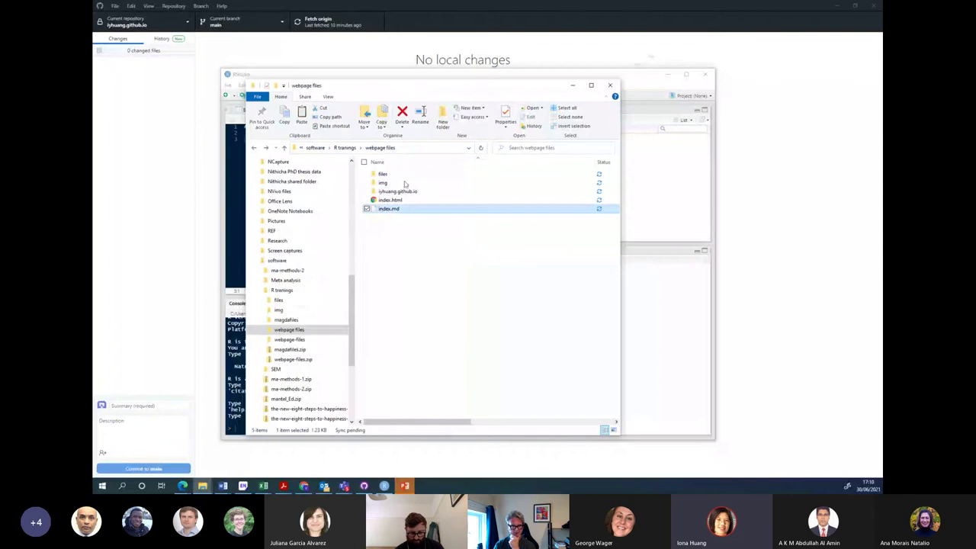
right_click(398, 232)
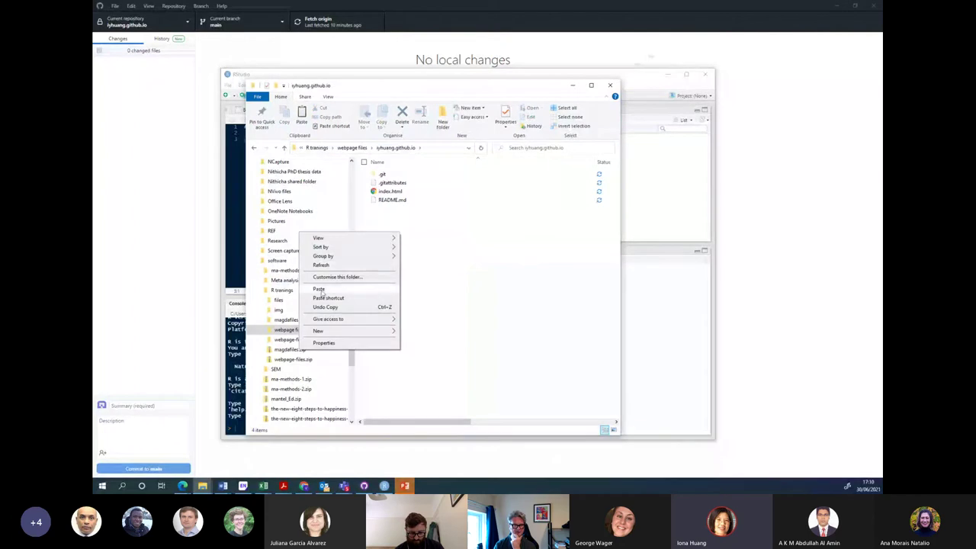
click(472, 273)
key(ctrl+v)
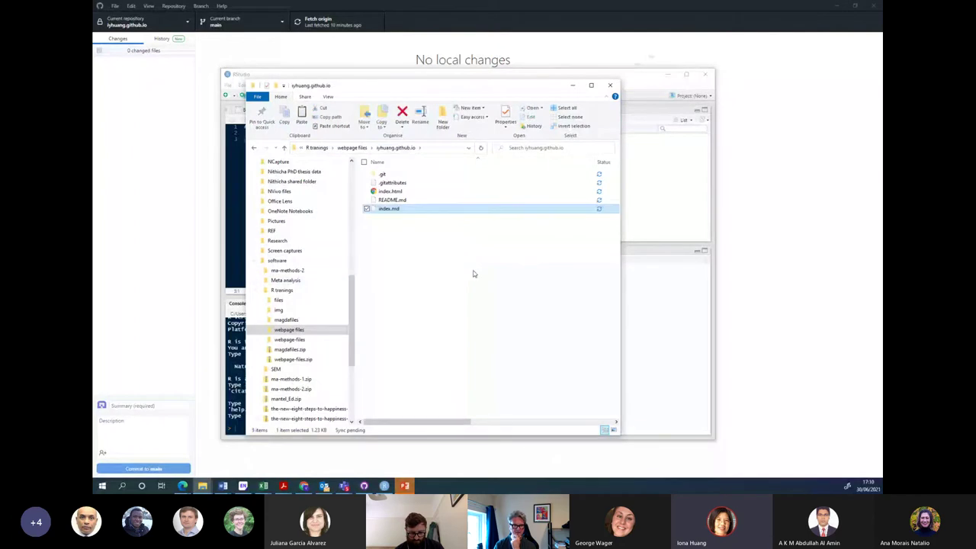
click(473, 271)
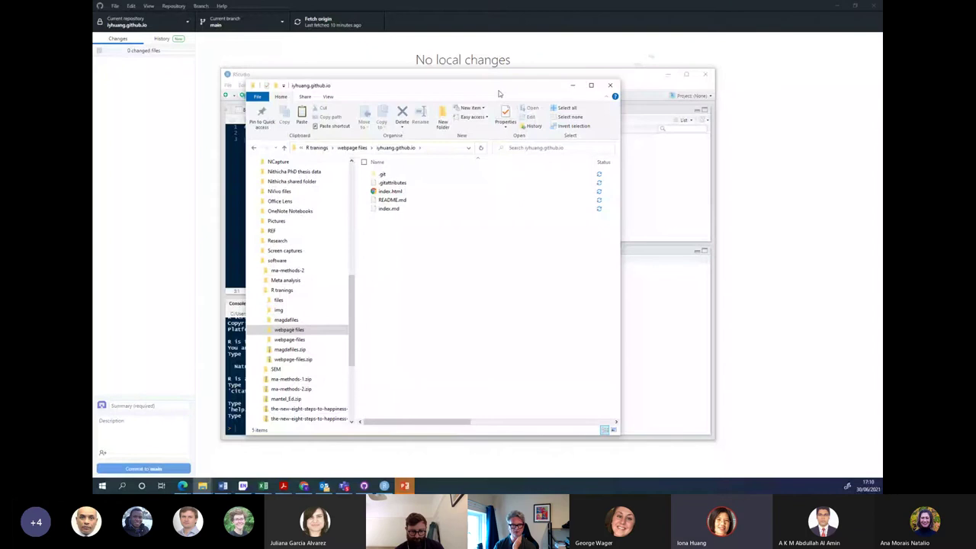
- Move the File Explorer window aside and open the repository folder's index.md in RStudio
drag(499, 93, 617, 214)
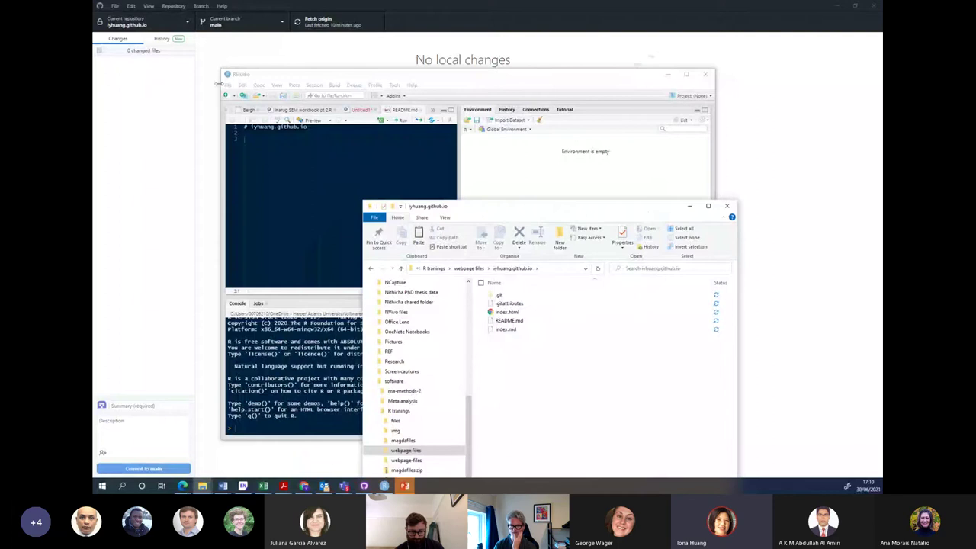
click(243, 96)
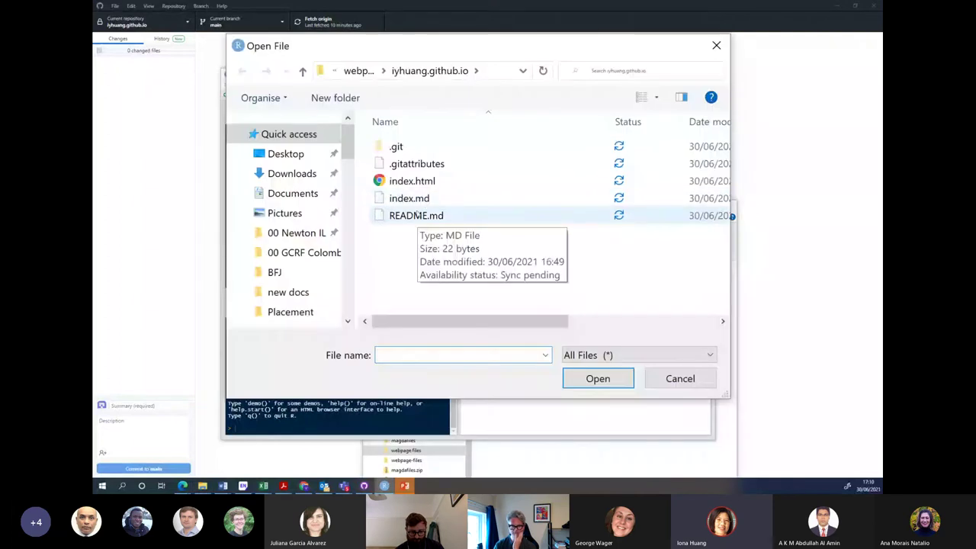
click(417, 200)
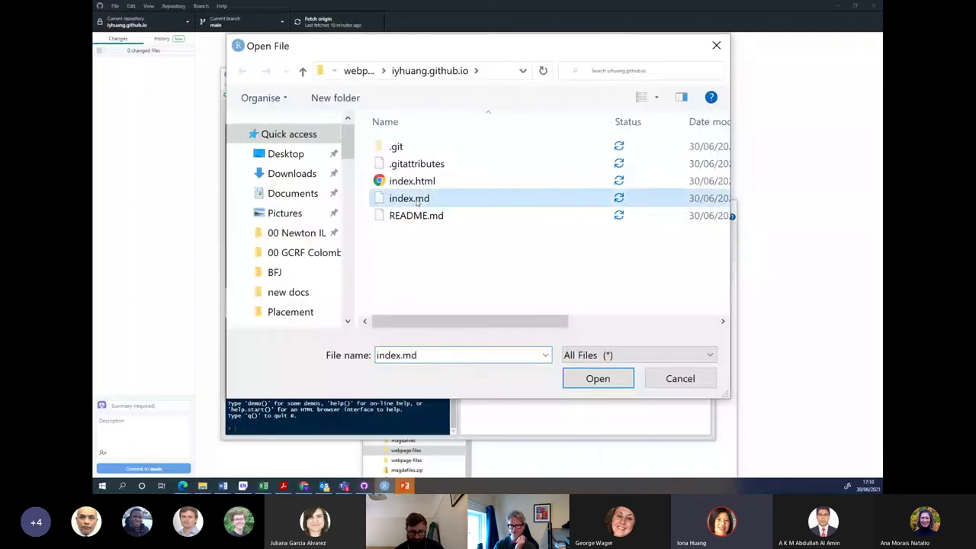
click(580, 380)
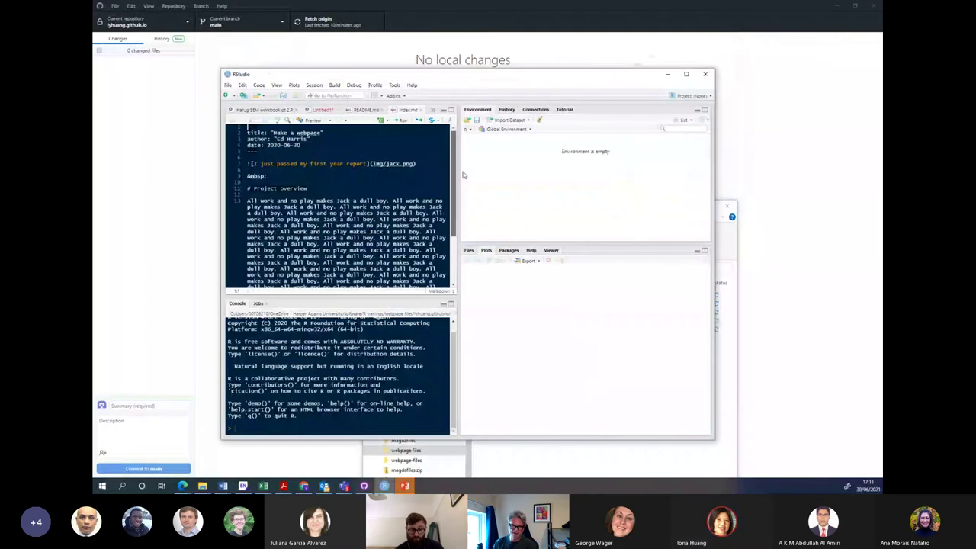